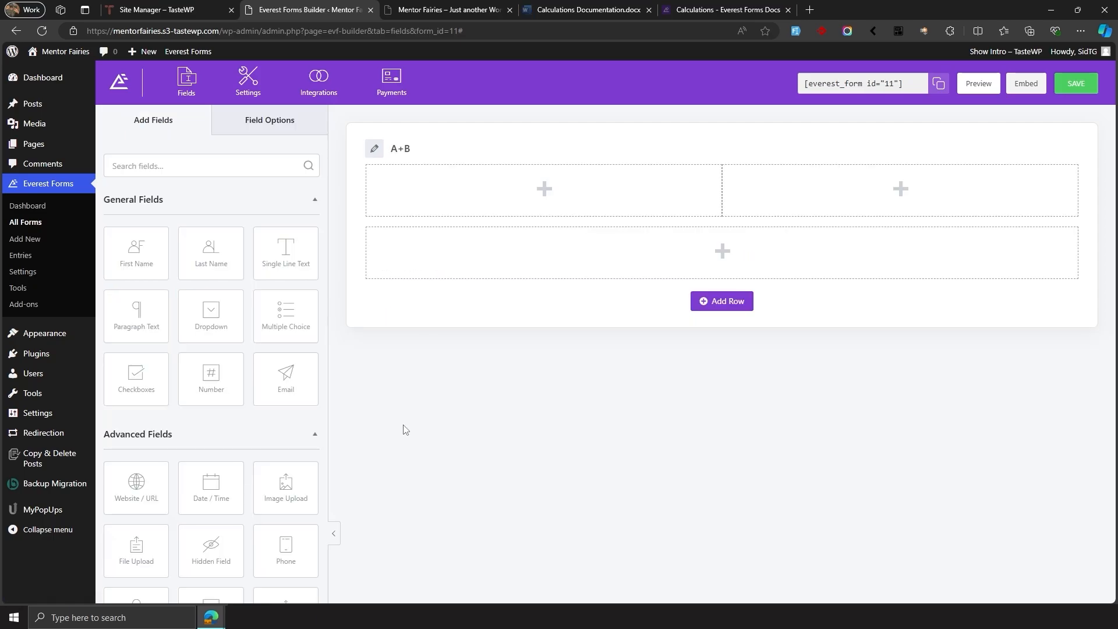
# - Add Number fields to both columns of the first row and to the second row, labelling them A, B and A+B
pyautogui.moveTo(209, 389); pyautogui.dragTo(746, 233)
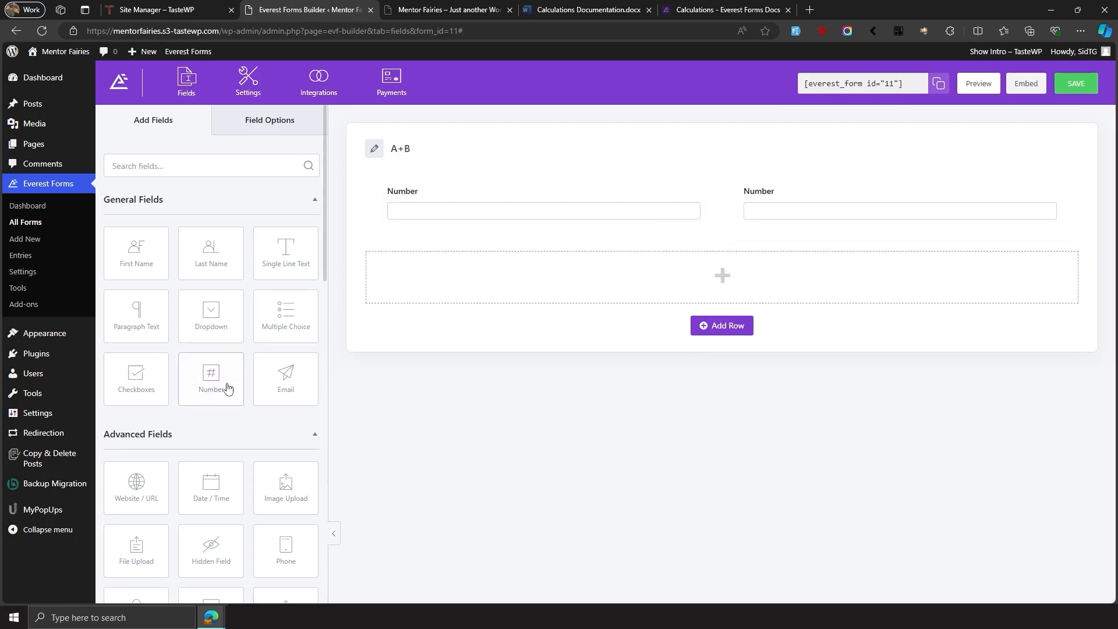
pyautogui.moveTo(227, 389); pyautogui.dragTo(613, 274)
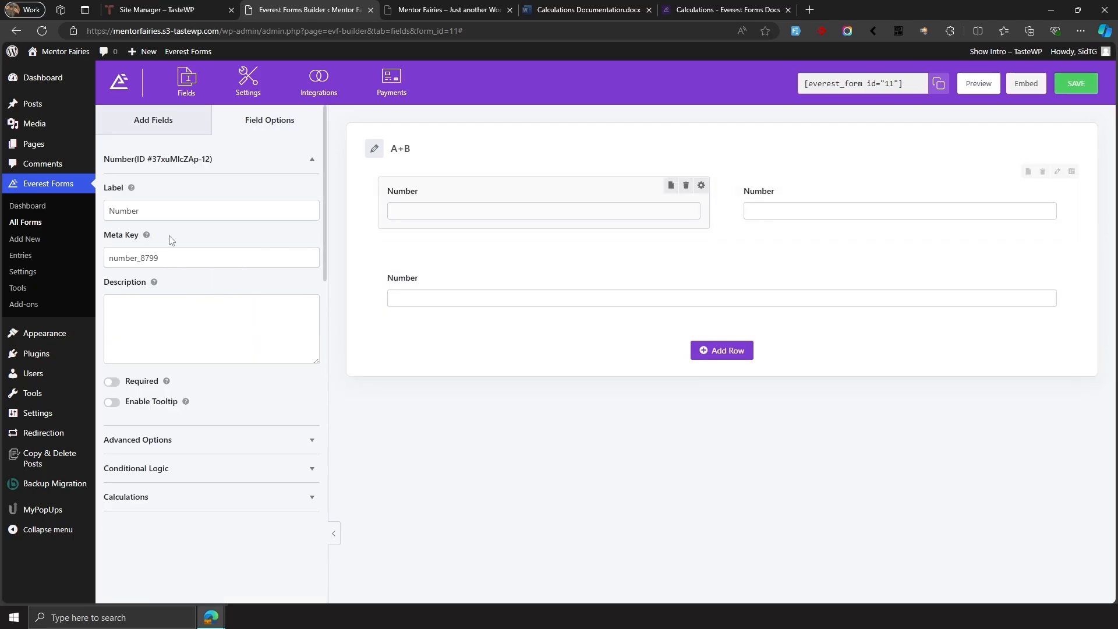
pyautogui.doubleClick(134, 210)
pyautogui.write('A')
pyautogui.click(897, 195)
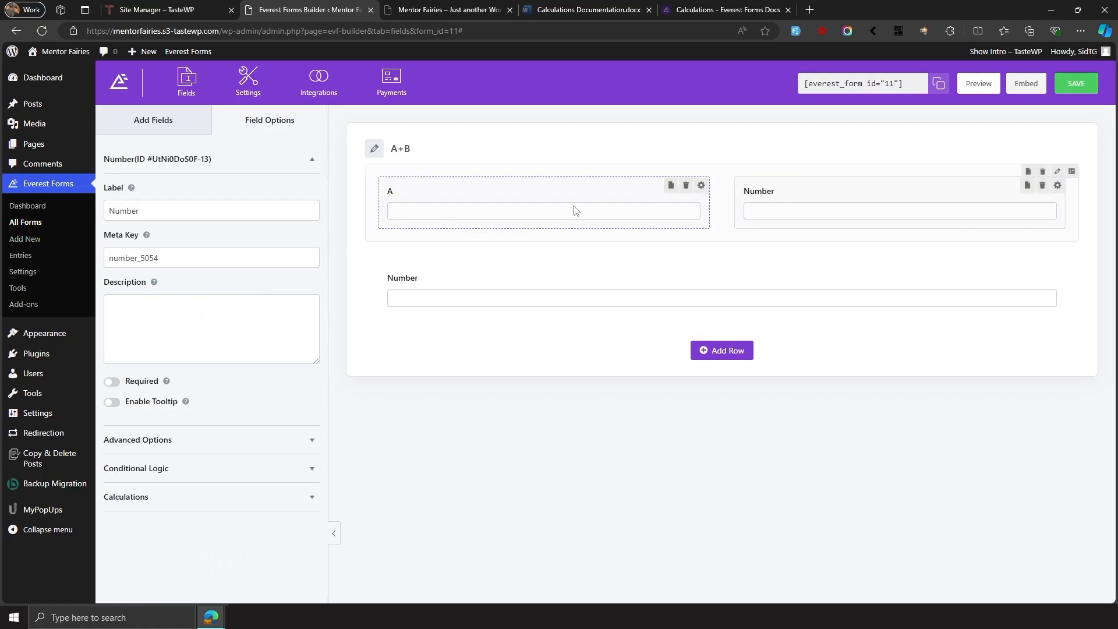
pyautogui.doubleClick(129, 210)
pyautogui.write('B')
pyautogui.click(393, 280)
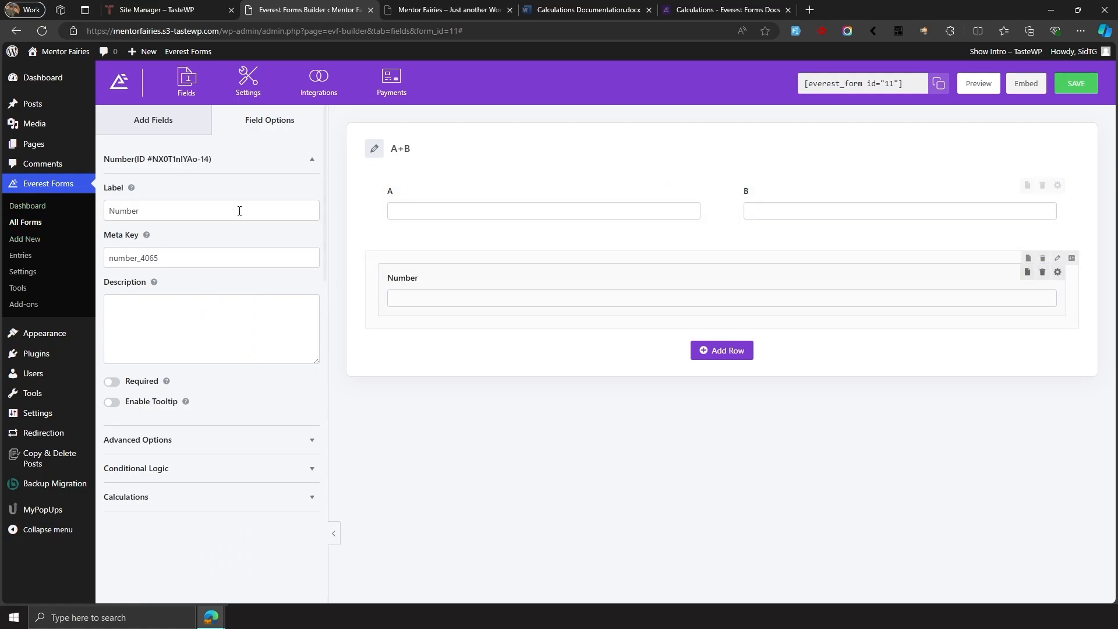
pyautogui.doubleClick(239, 210)
pyautogui.write('A+')
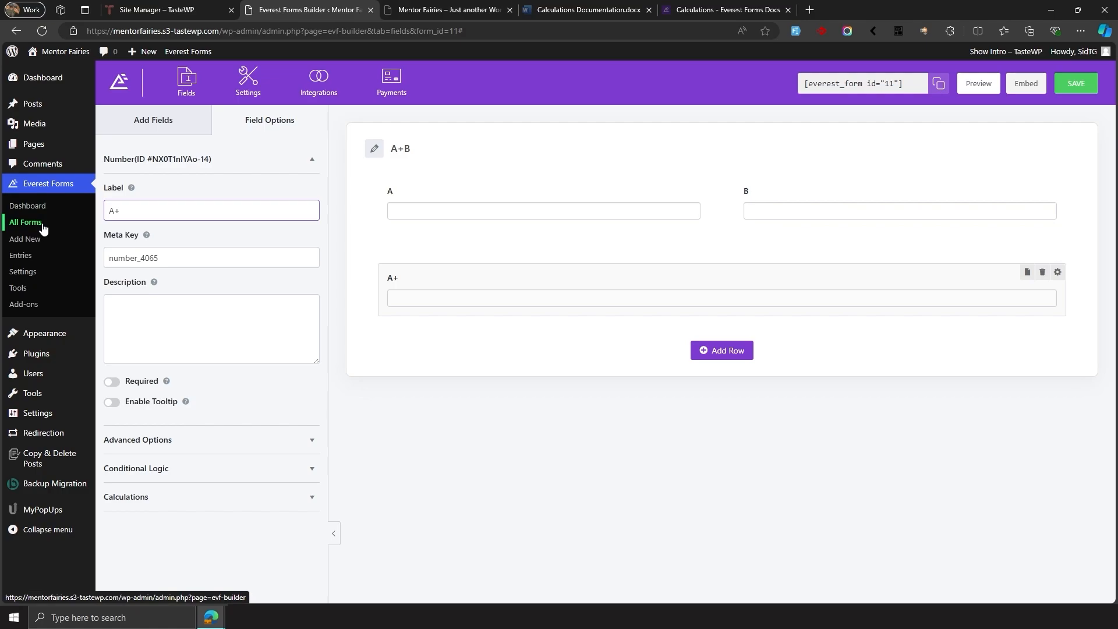
pyautogui.write('B')
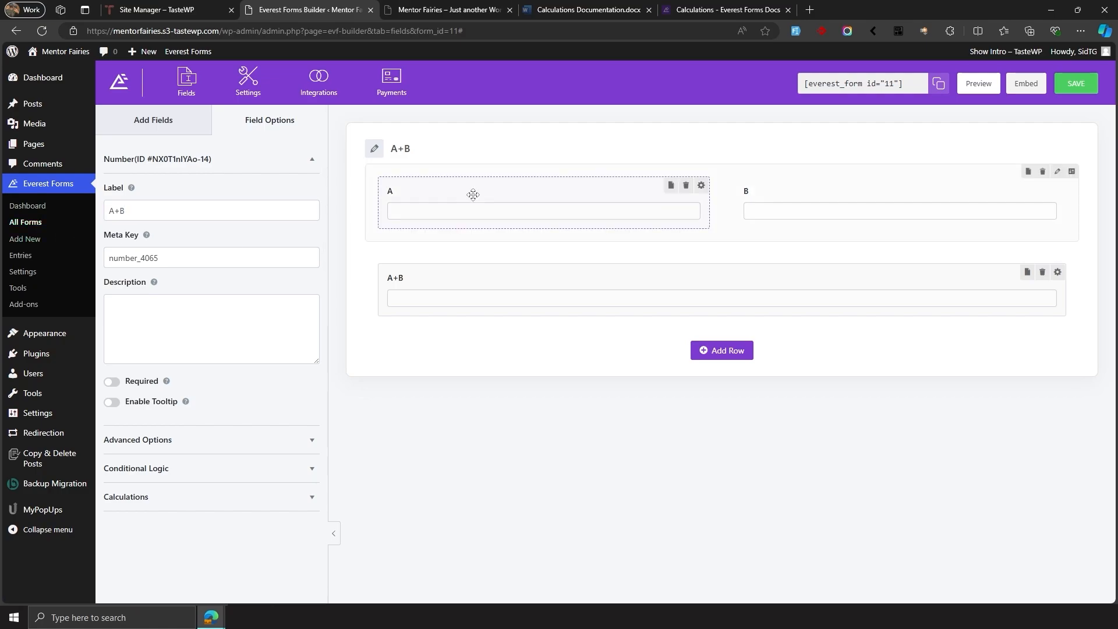
# - Review the A and B fields' options and enable calculation for the A+B field
pyautogui.click(472, 194)
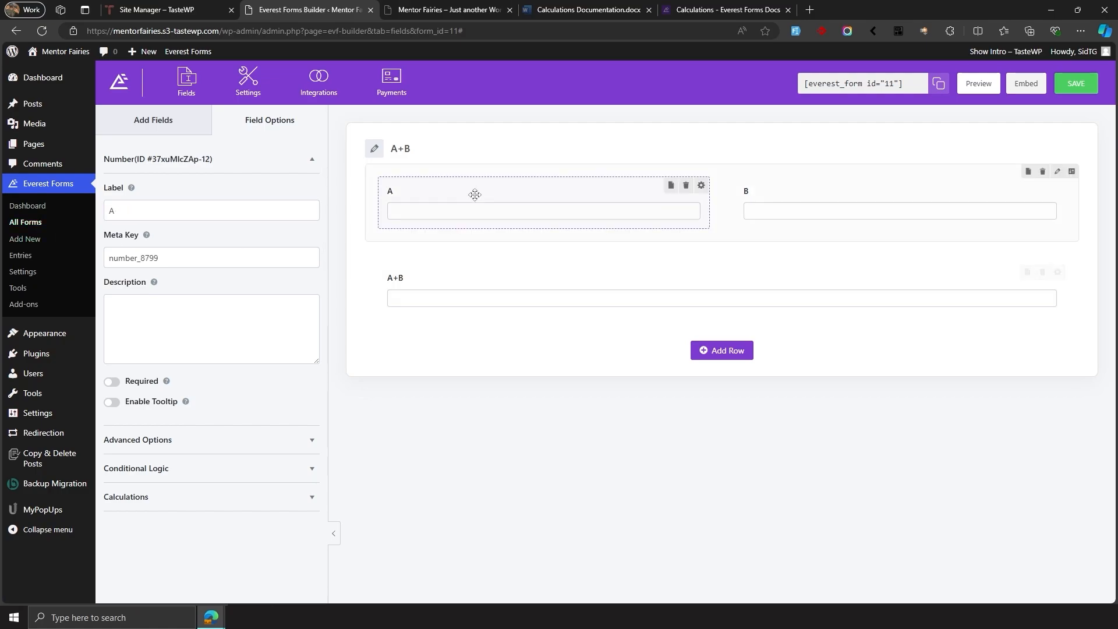
pyautogui.click(813, 195)
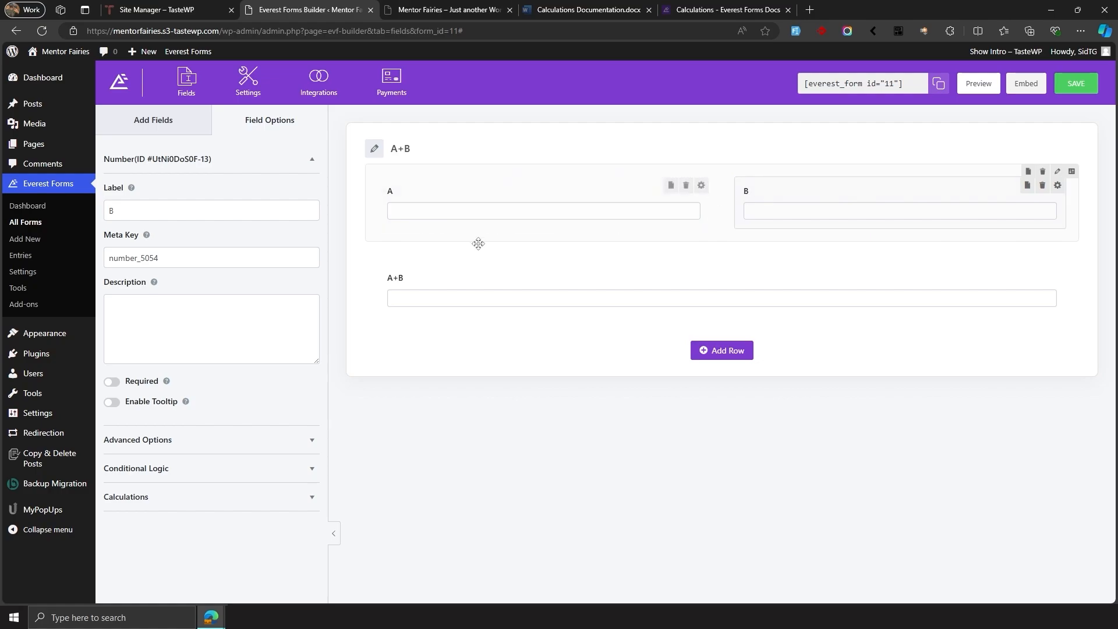
pyautogui.click(391, 298)
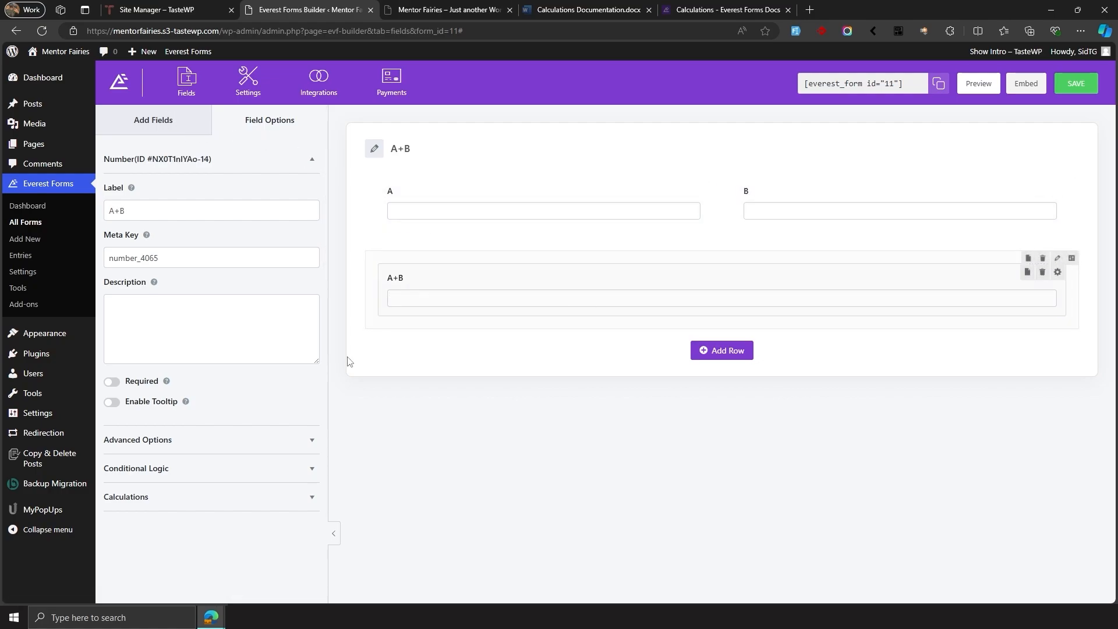
pyautogui.click(204, 495)
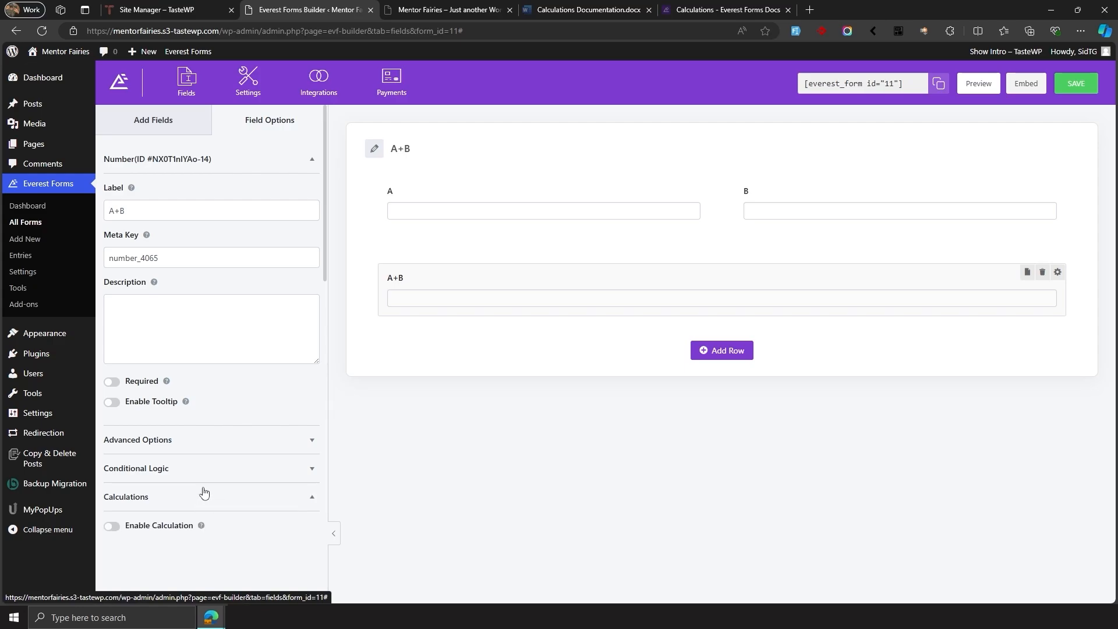
pyautogui.click(112, 526)
pyautogui.scroll(-4, 271, 440)
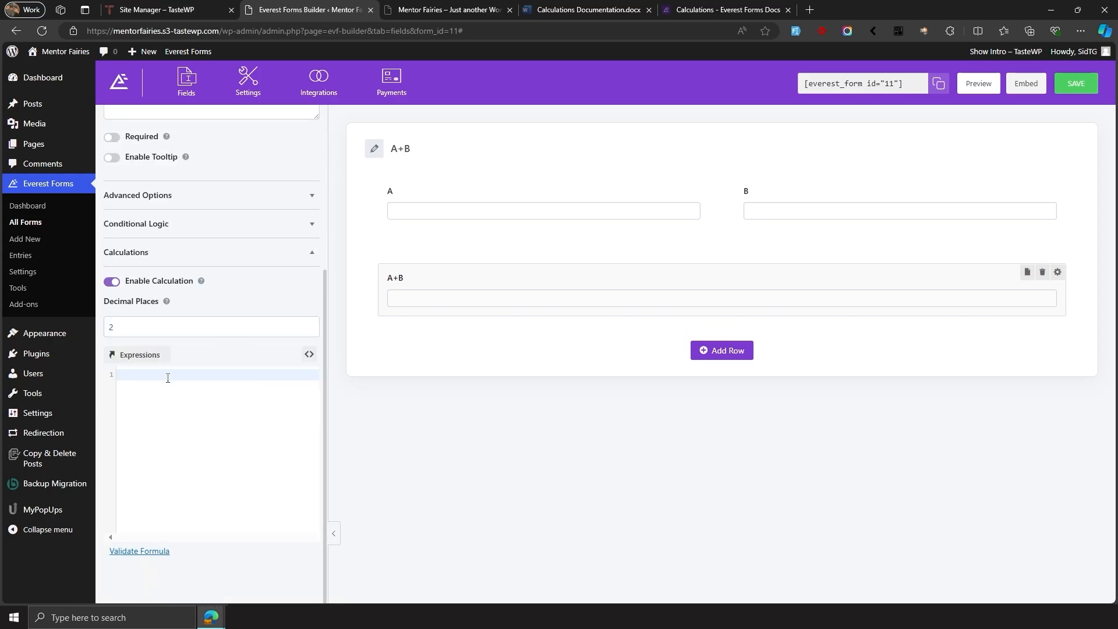
# - Set the A+B field's calculation expression to $FIELD_12+$FIELD_13 using the A and B fields
pyautogui.click(310, 353)
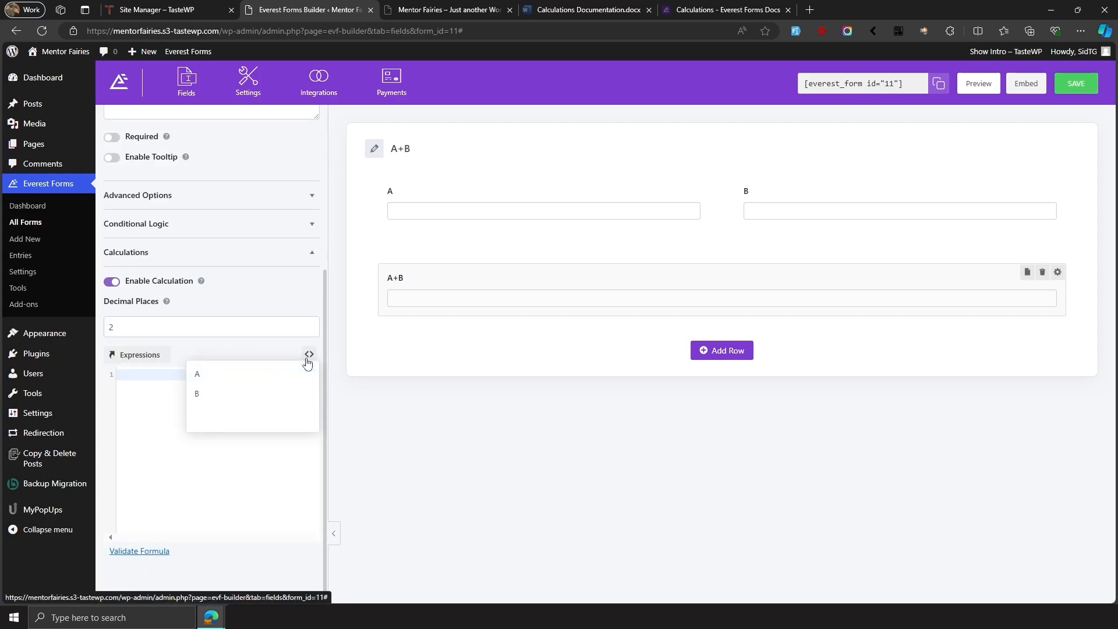
pyautogui.click(216, 379)
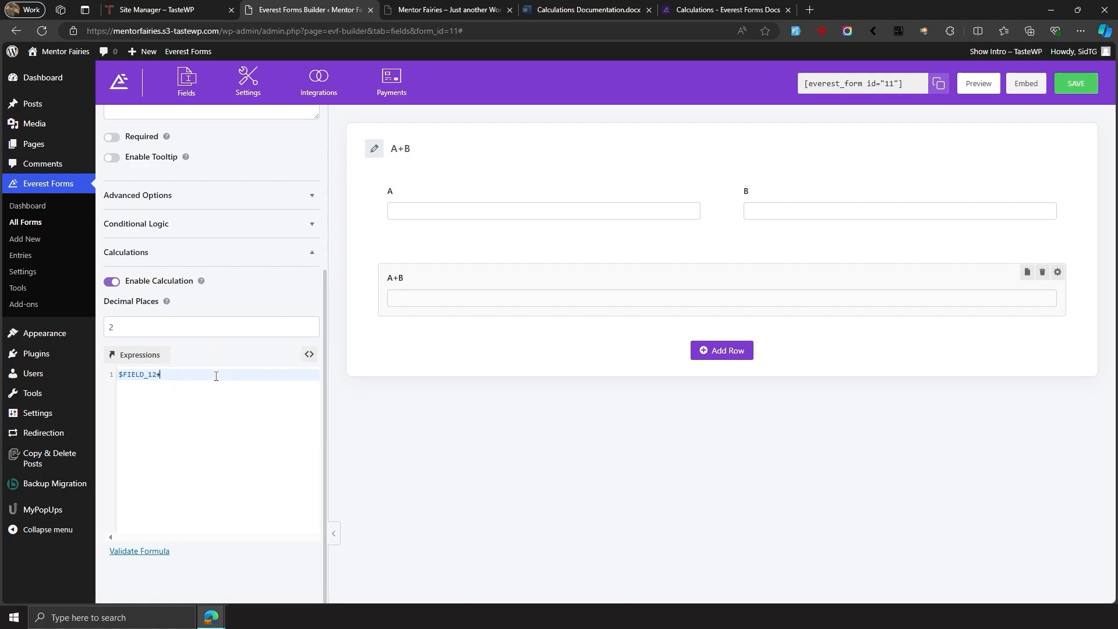
pyautogui.click(309, 353)
pyautogui.click(251, 400)
# - Preview the A+B form and enter 1 in field A to test the calculation
pyautogui.click(978, 83)
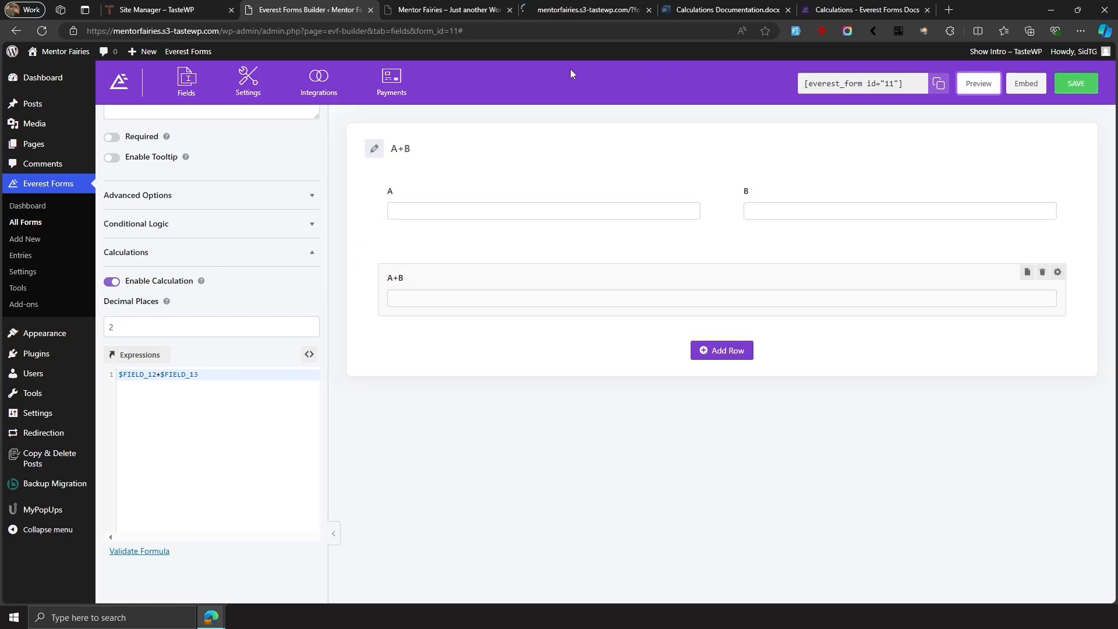
pyautogui.click(558, 10)
pyautogui.click(510, 10)
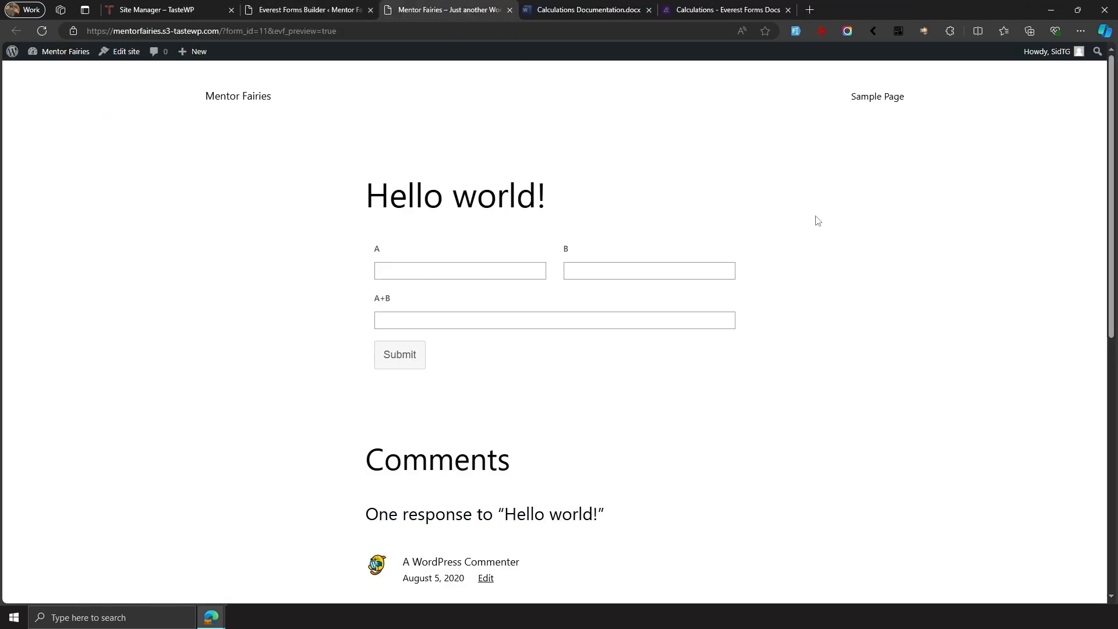
pyautogui.click(451, 275)
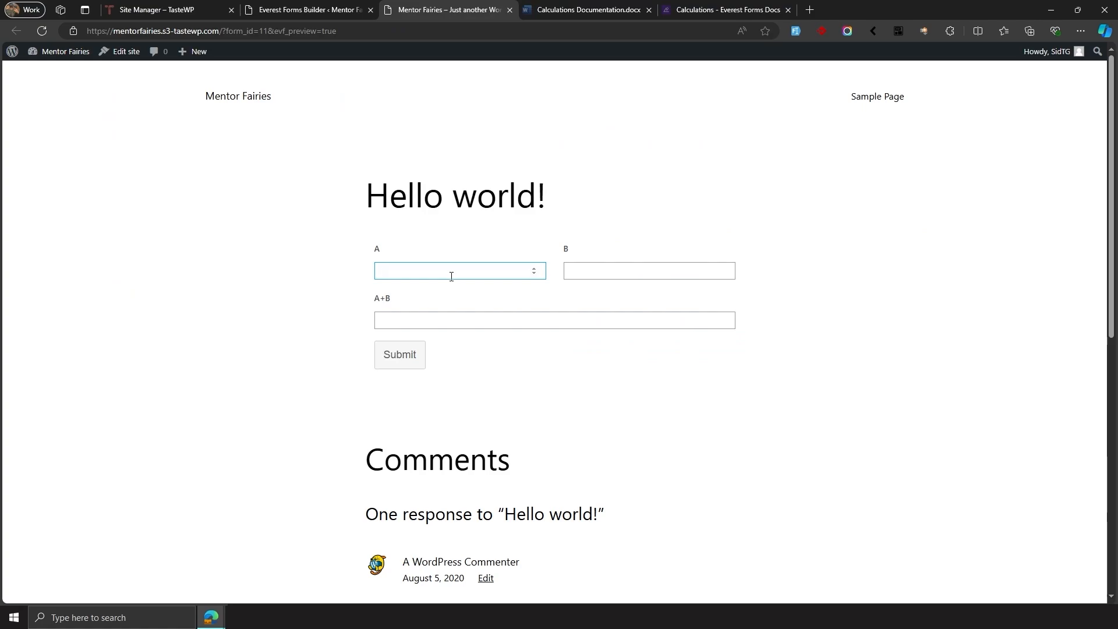
pyautogui.write('1')
pyautogui.click(595, 270)
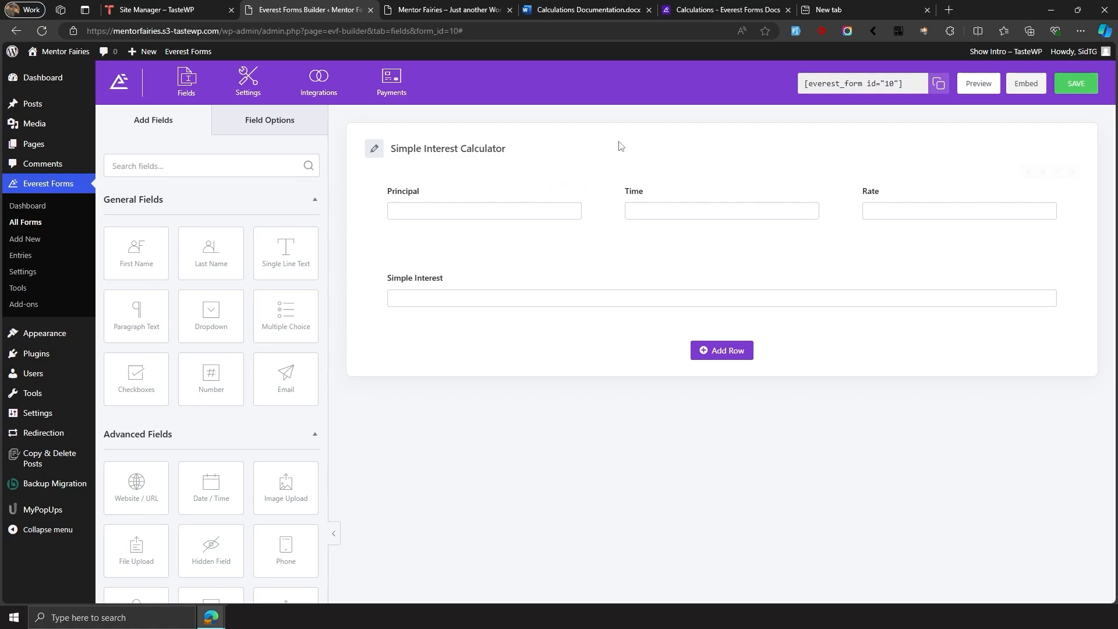
# - In the Simple Interest Calculator form, review the Principal, Time and Rate fields and enable calculation for the Simple Interest field
pyautogui.click(579, 186)
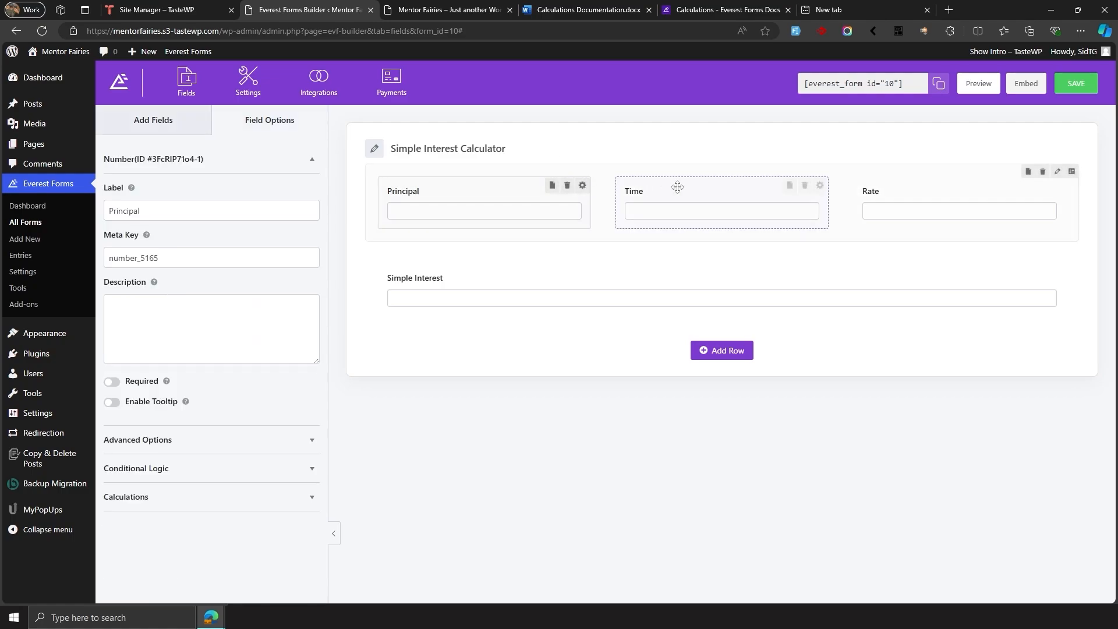
pyautogui.click(684, 186)
pyautogui.click(893, 188)
pyautogui.click(530, 274)
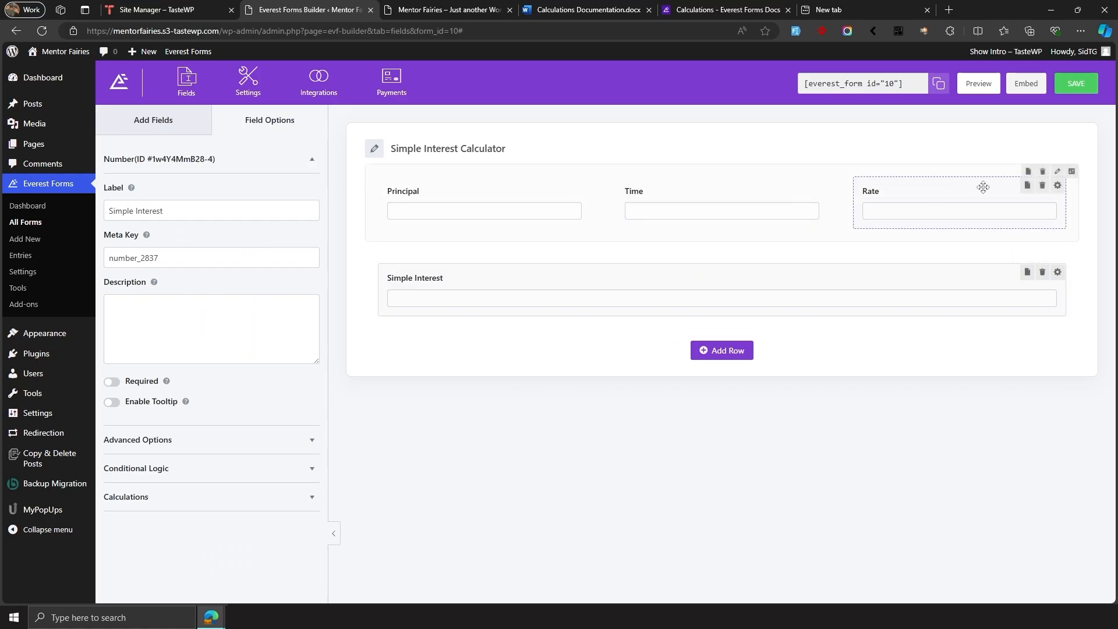
pyautogui.click(295, 494)
pyautogui.scroll(-1, 285, 489)
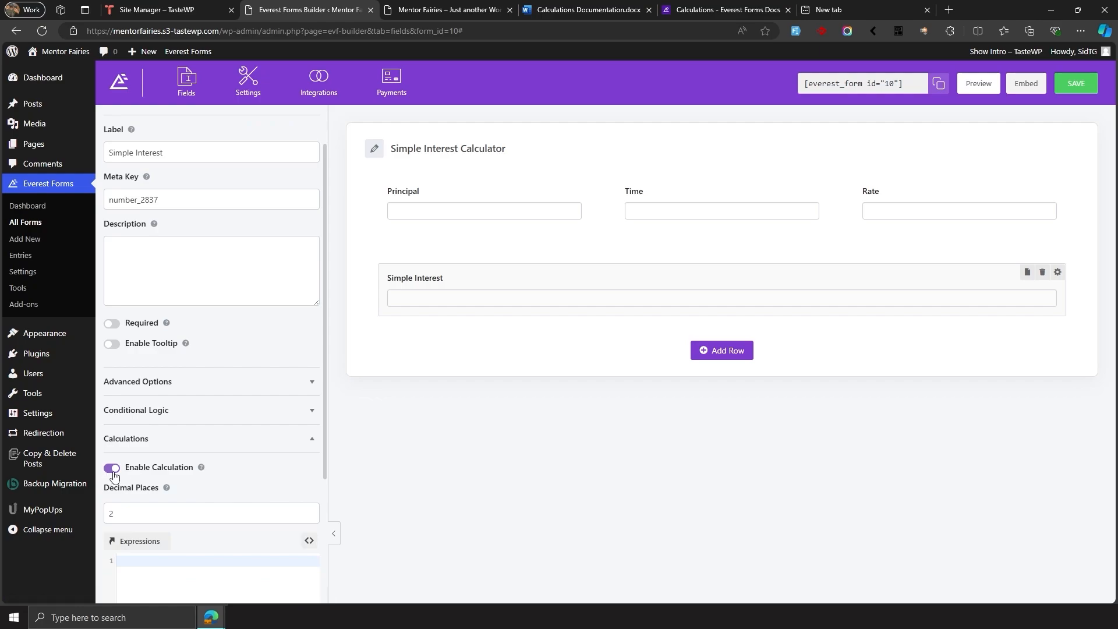
pyautogui.scroll(-2, 249, 464)
pyautogui.scroll(-1, 193, 388)
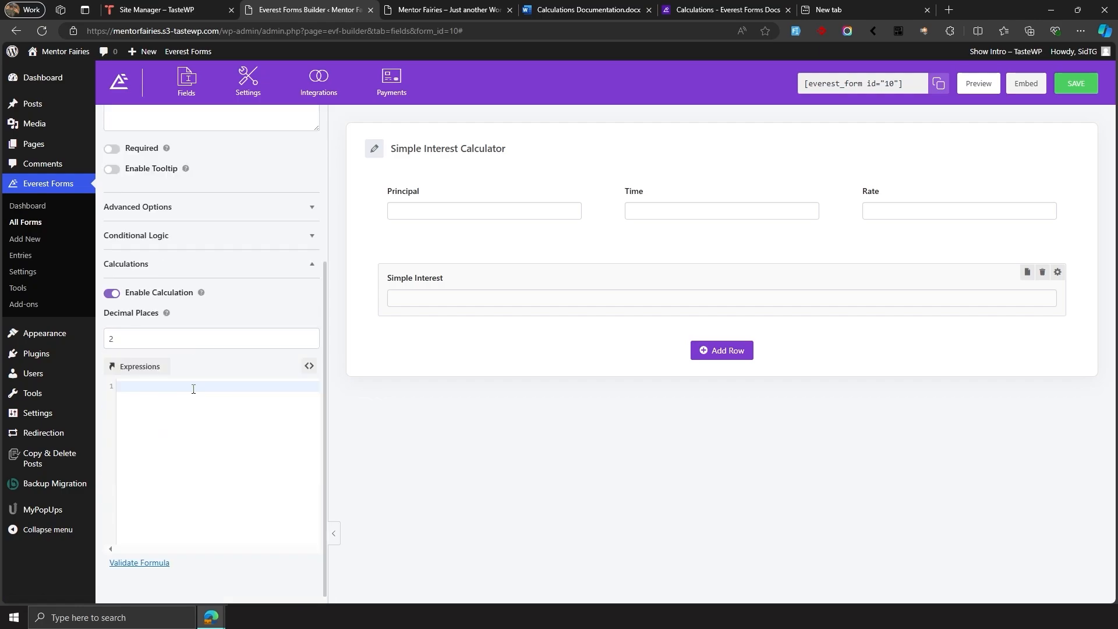
# - Set the Simple Interest expression to $FIELD_1*$FIELD_2*$FIELD_3/100 from the Principal, Time and Rate fields, and validate the formula
pyautogui.click(309, 365)
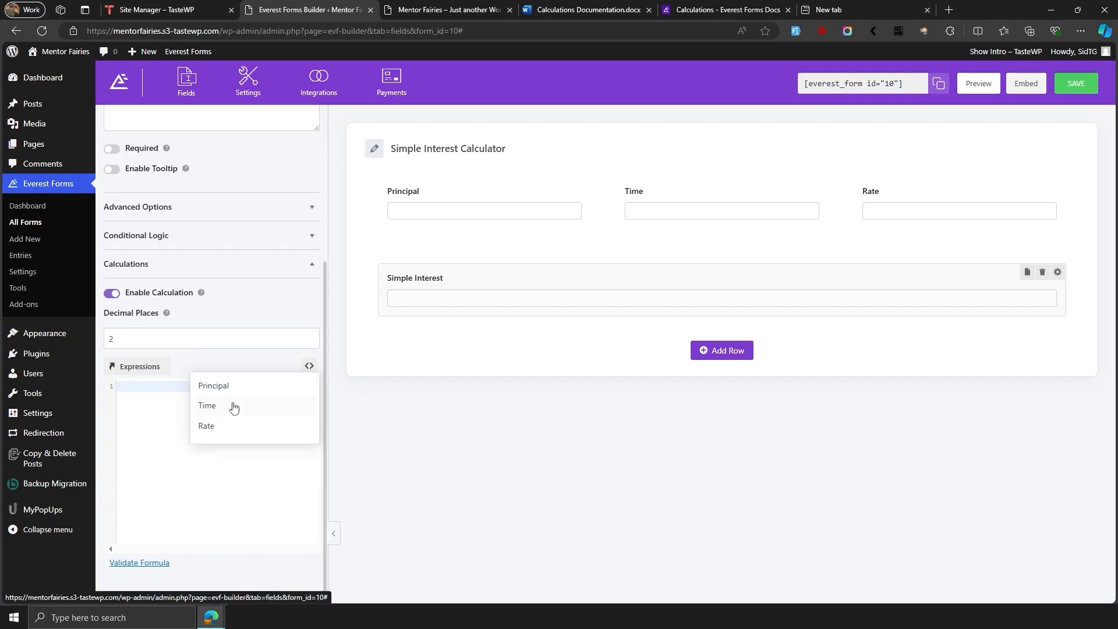
pyautogui.click(224, 386)
pyautogui.write('*')
pyautogui.click(308, 365)
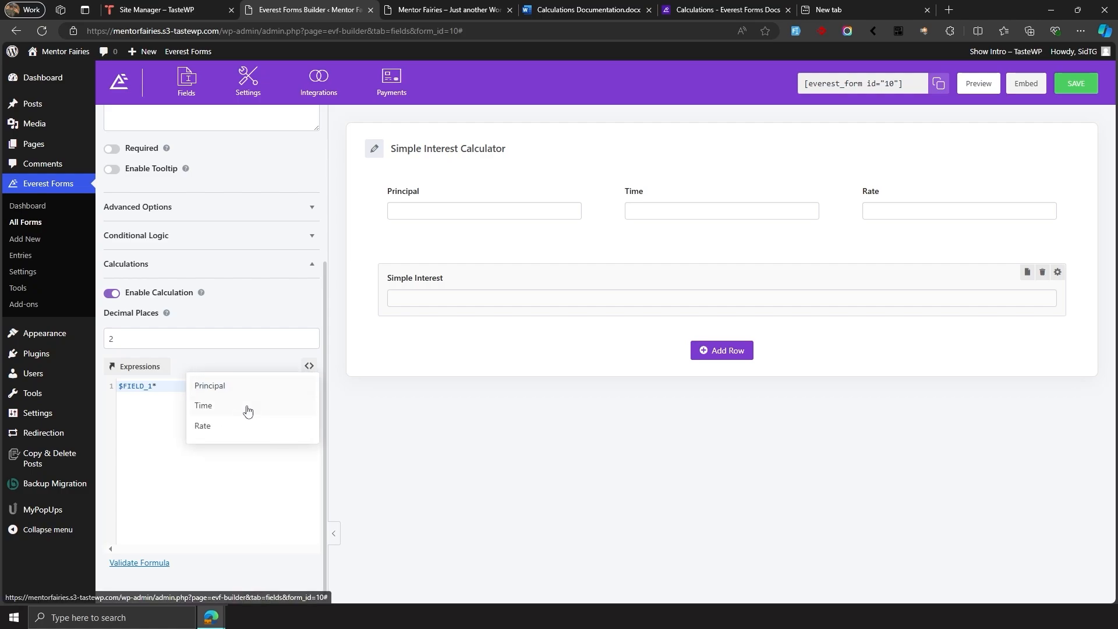
pyautogui.click(244, 407)
pyautogui.write('*')
pyautogui.click(308, 365)
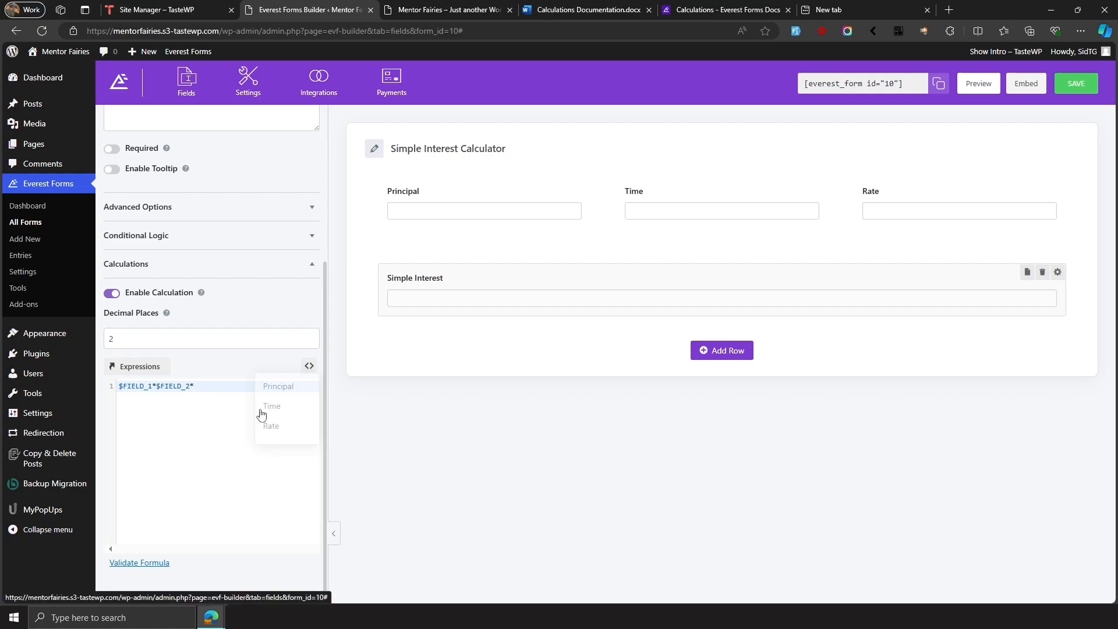
pyautogui.click(233, 427)
pyautogui.write('/1')
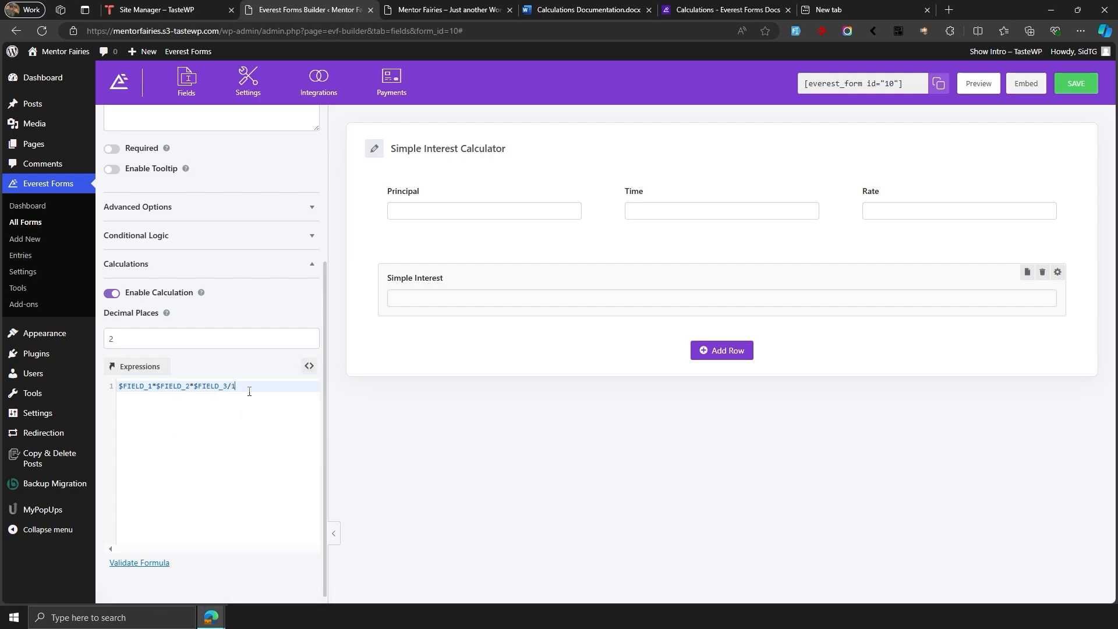
pyautogui.write('00')
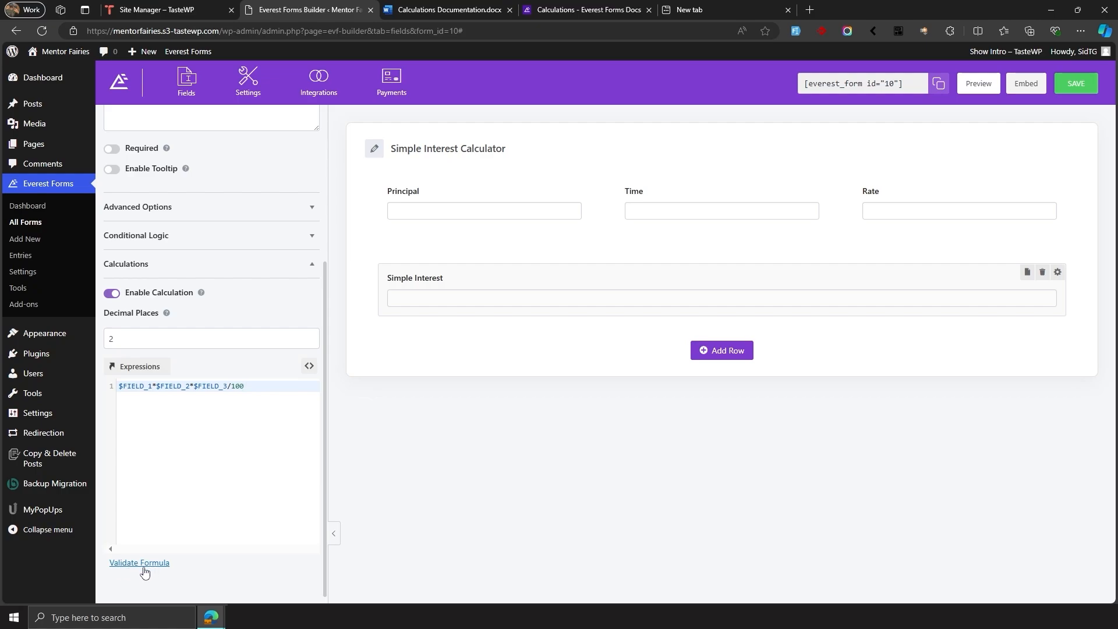
pyautogui.click(144, 568)
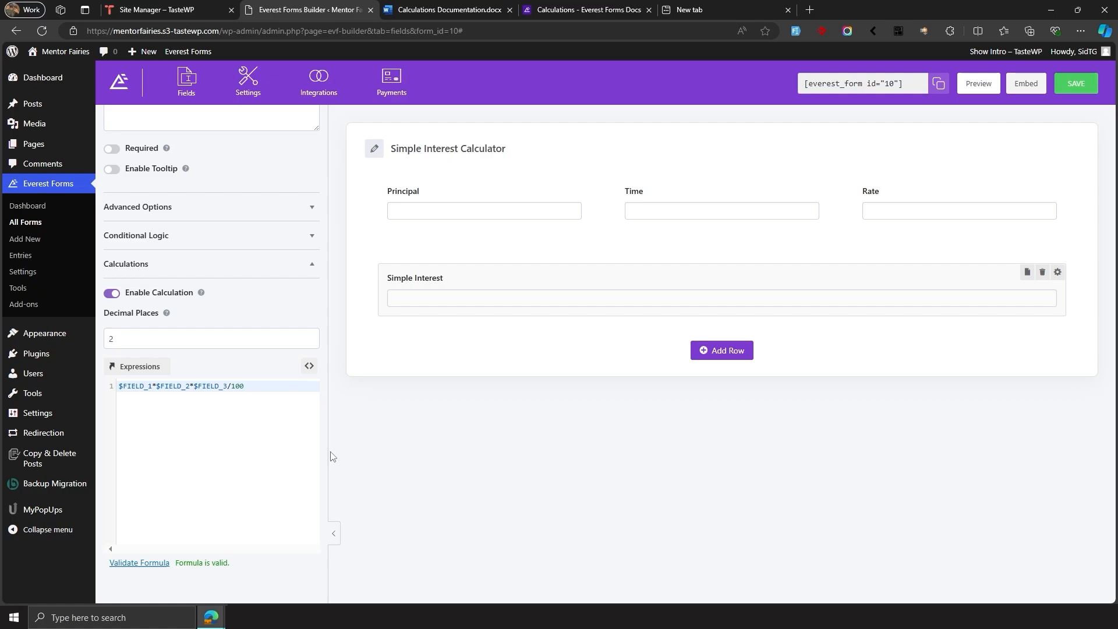
# - Preview the simple interest form and test it with Principal 10000, Time 1 and Rate 10
pyautogui.click(978, 84)
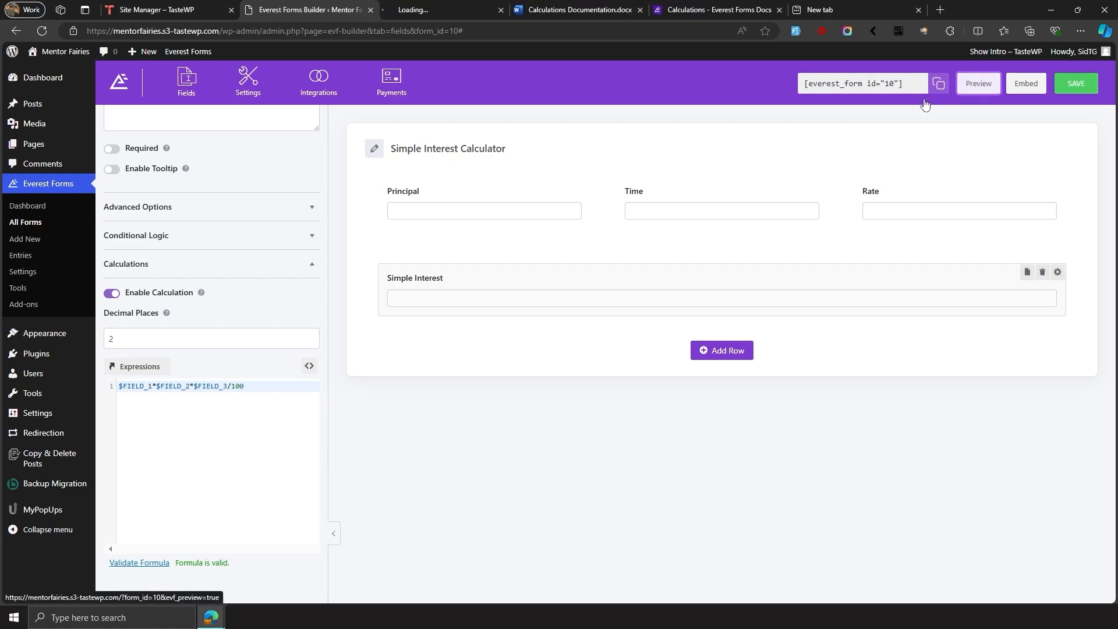
pyautogui.click(416, 4)
pyautogui.click(469, 271)
pyautogui.write('10000')
pyautogui.click(566, 271)
pyautogui.write('1')
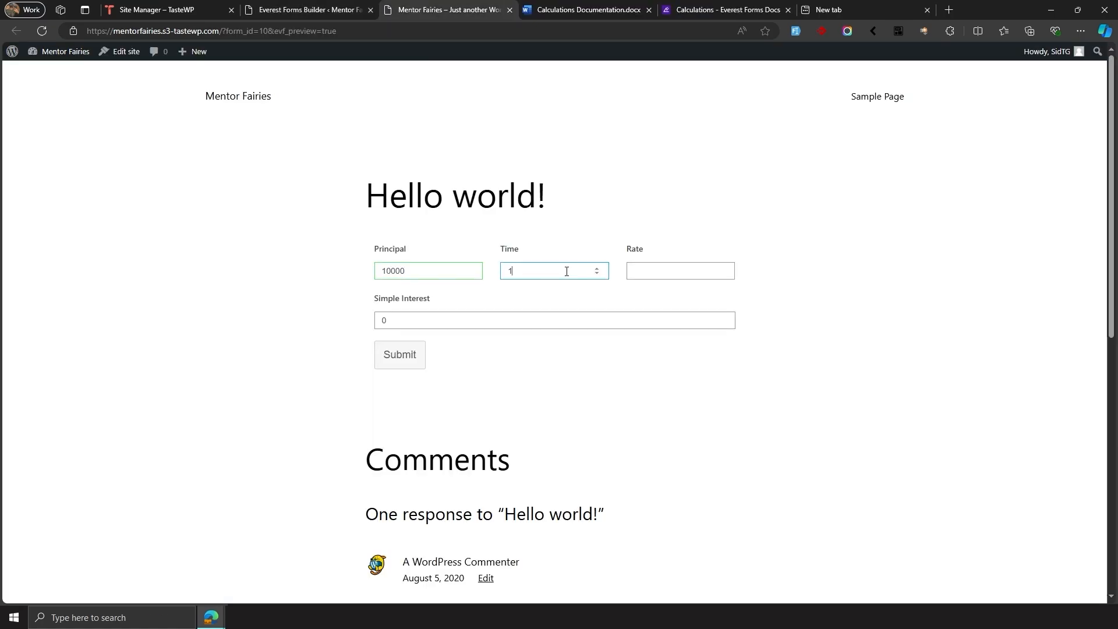
pyautogui.click(657, 274)
pyautogui.write('10')
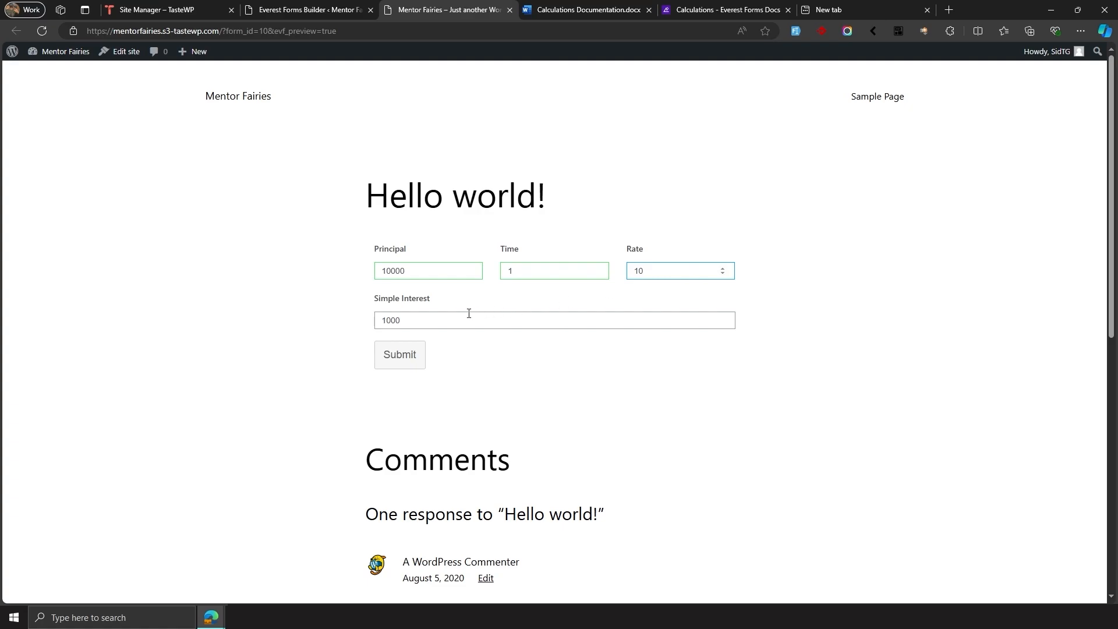
# - Check the Simple Interest result in the preview and clear the Time field
pyautogui.moveTo(468, 313); pyautogui.dragTo(357, 320)
pyautogui.click(423, 325)
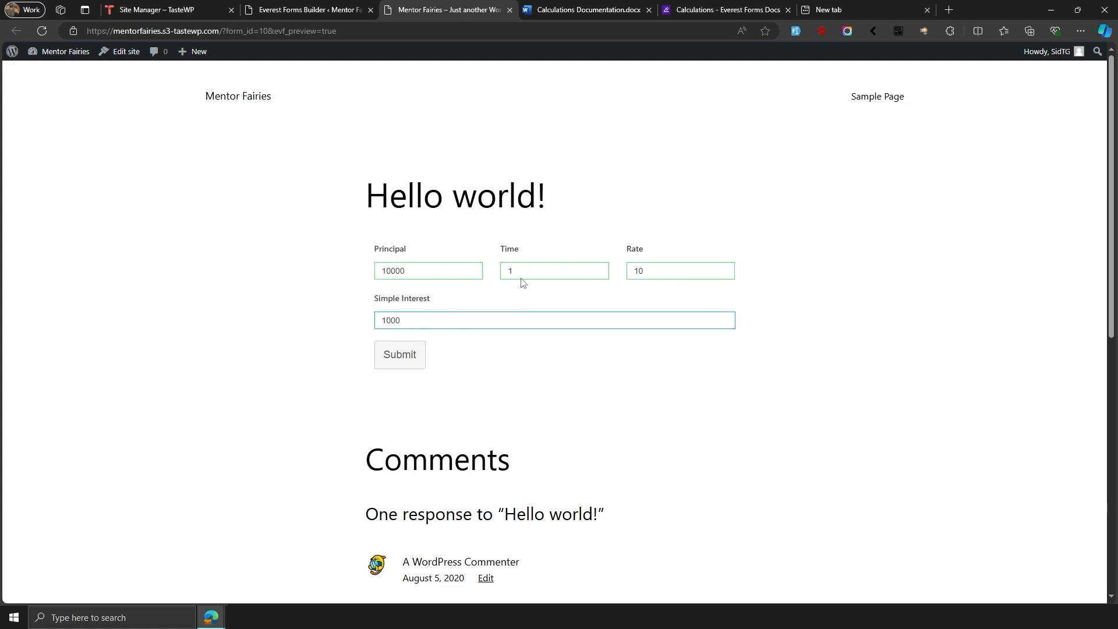
pyautogui.click(523, 274)
pyautogui.press('BackSpace')
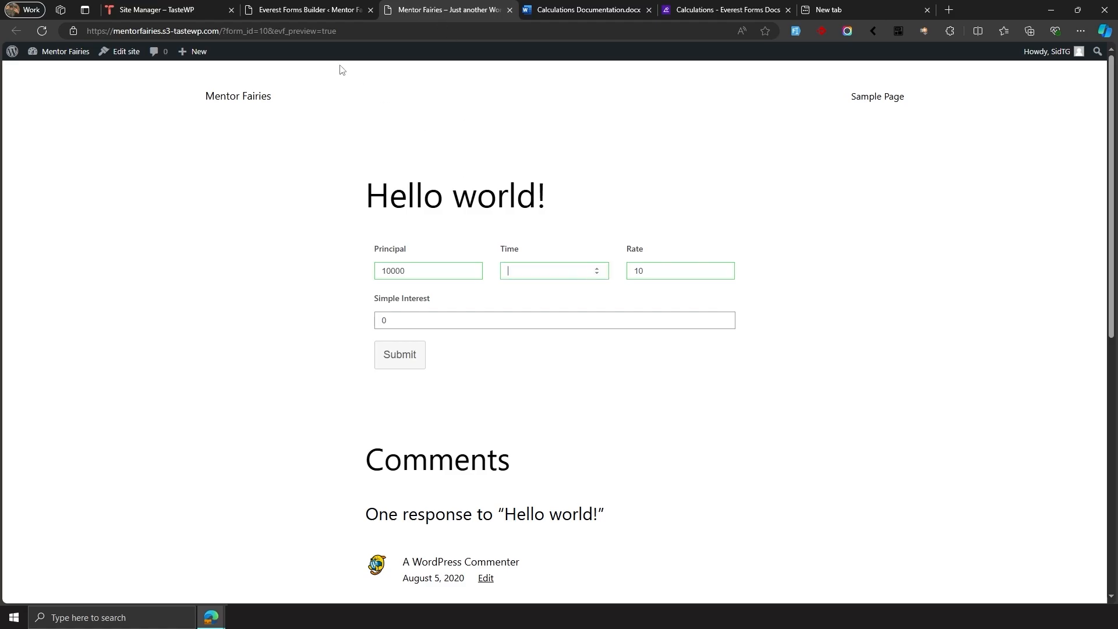
# - Back in the form builder, copy and clear the Simple Interest expression, and open the list of available operators and functions
pyautogui.click(302, 10)
pyautogui.moveTo(264, 385); pyautogui.dragTo(120, 393)
pyautogui.hotkey('ctrl', 'c')
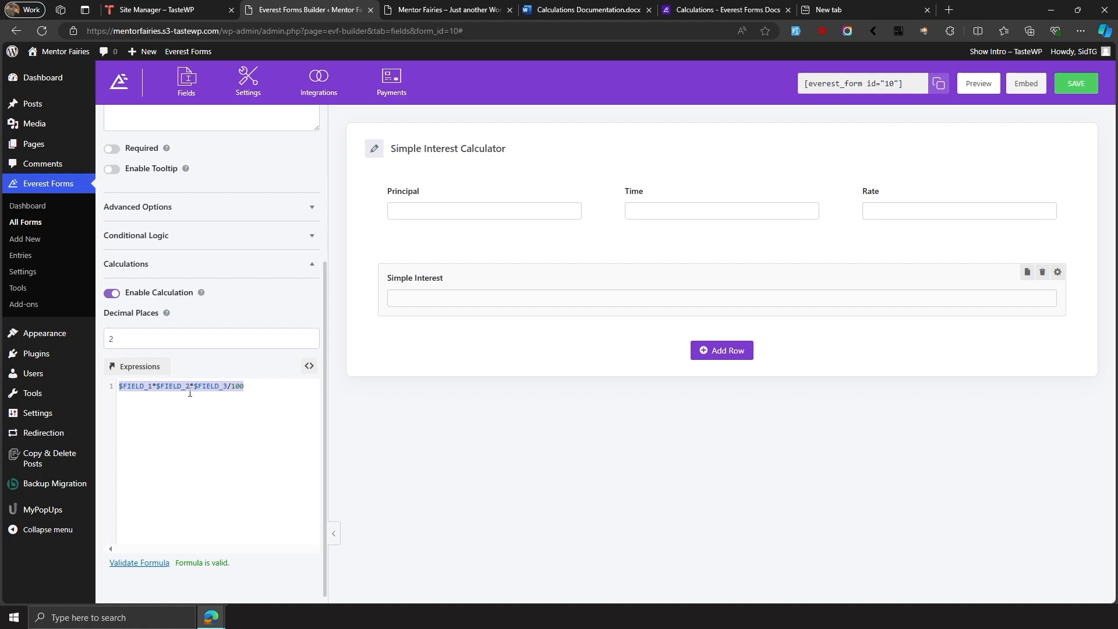
pyautogui.press('BackSpace')
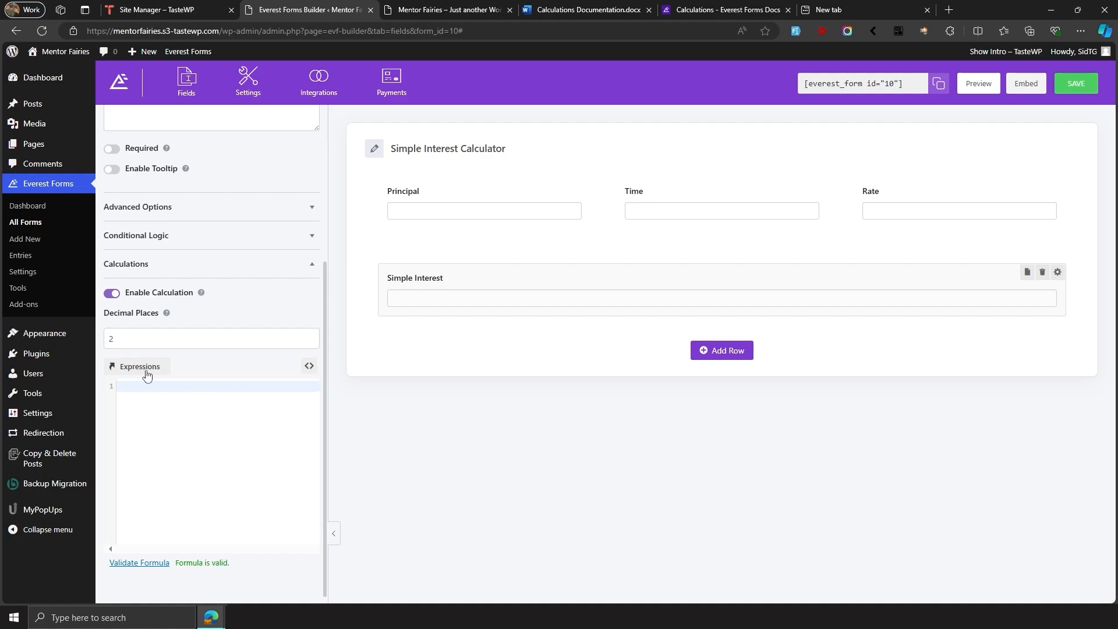
pyautogui.click(147, 375)
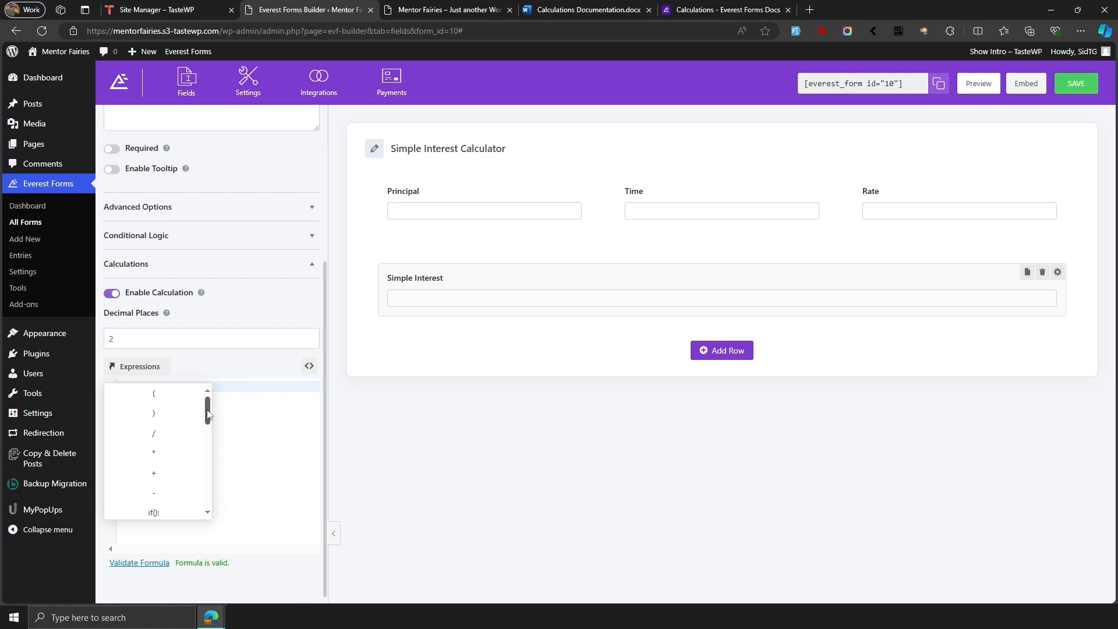
# - Insert an if/else block from the available operators and functions into the empty Simple Interest expression
pyautogui.moveTo(208, 414); pyautogui.dragTo(208, 494)
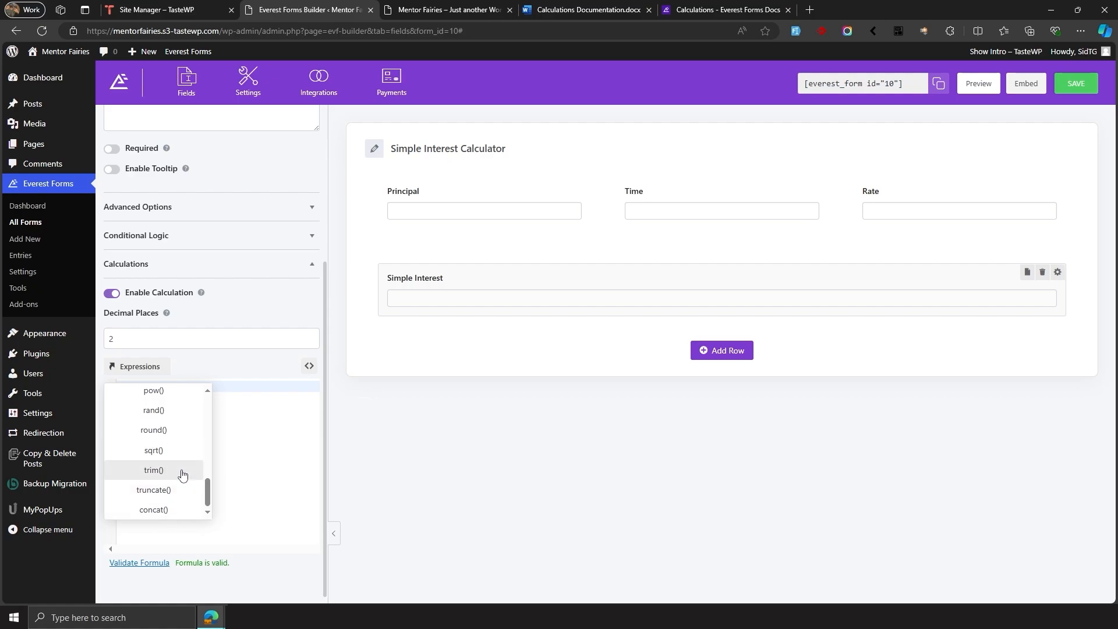
pyautogui.scroll(5, 182, 469)
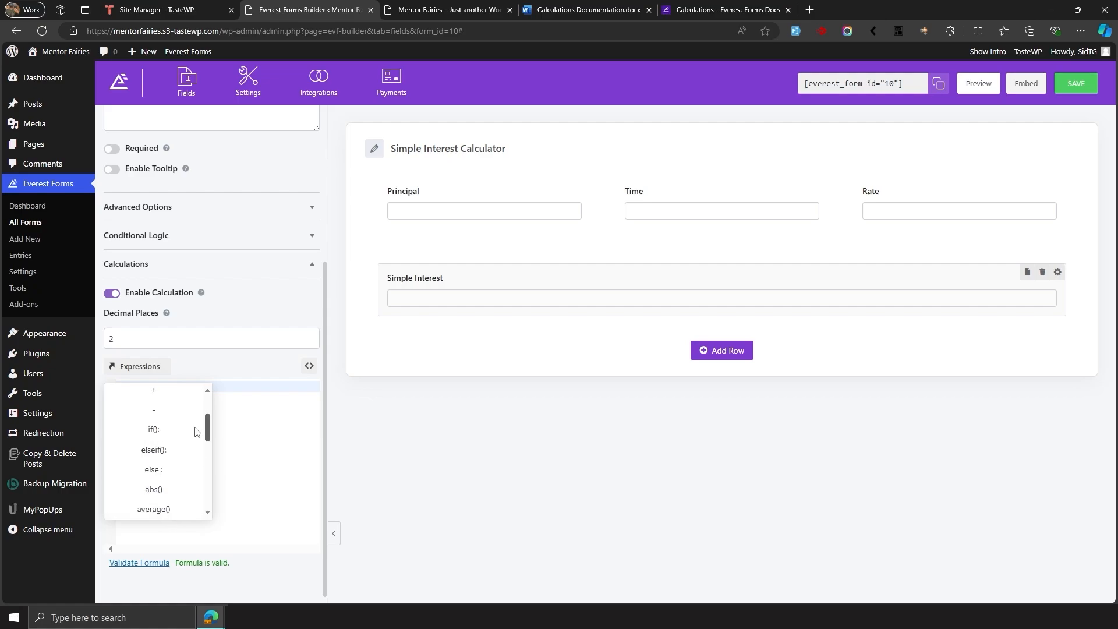
pyautogui.click(153, 429)
# - Set the if condition to $FIELD_2>5 using the form's Time field
pyautogui.click(140, 390)
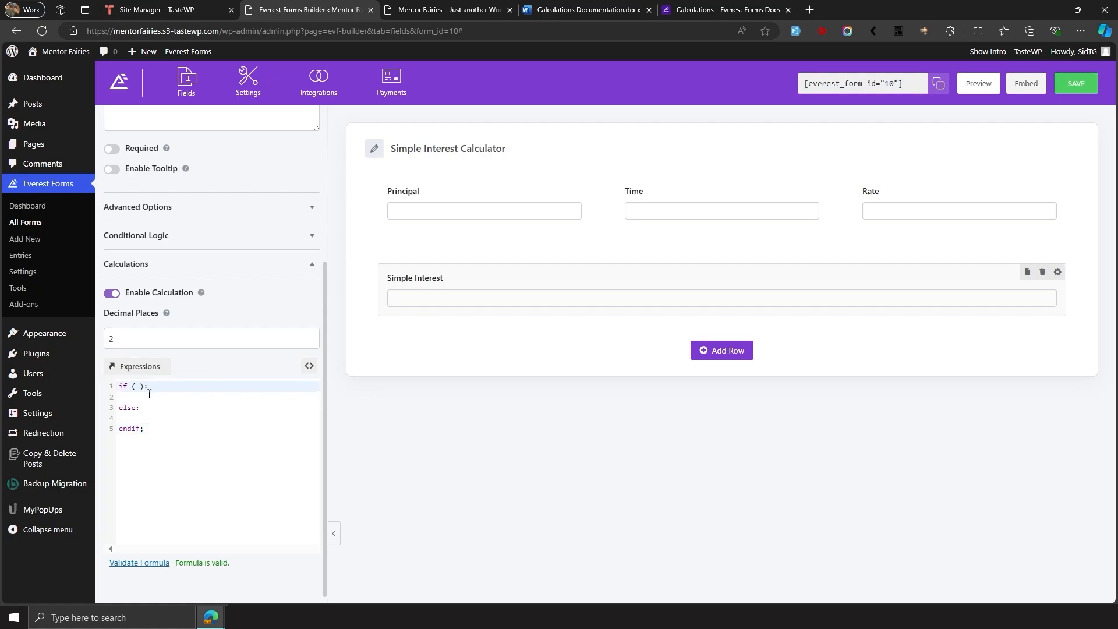
pyautogui.click(309, 366)
pyautogui.click(295, 406)
pyautogui.write('>5')
# - Fill the if branch with the copied interest formula enclosed in parentheses, ($FIELD_1*$FIELD_2*$FIELD_3/100)
pyautogui.click(183, 399)
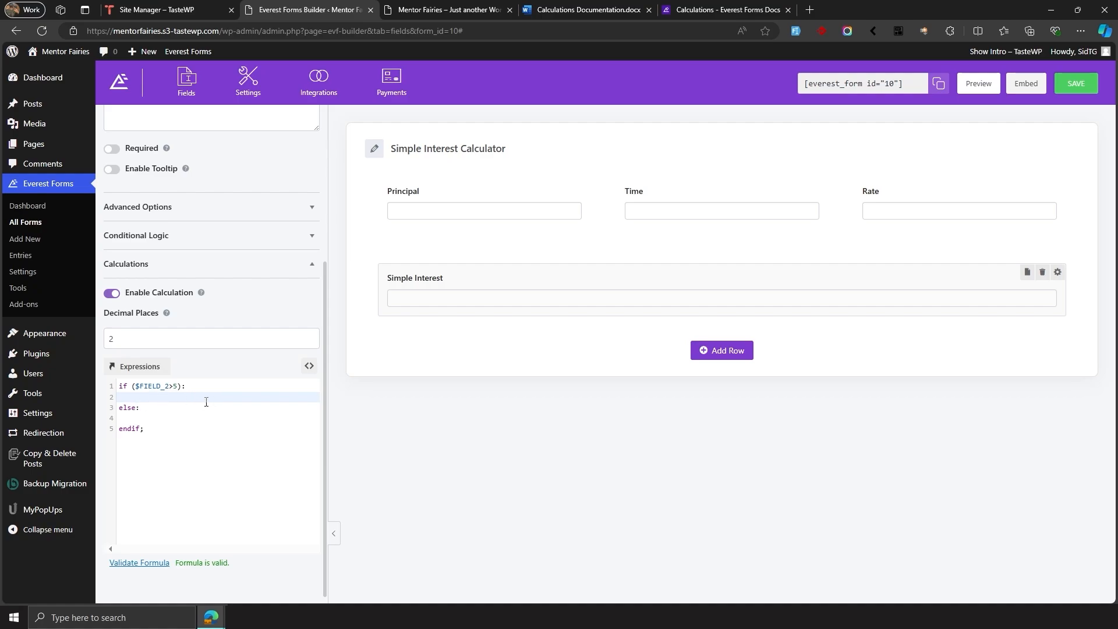
pyautogui.hotkey('ctrl', 'v')
pyautogui.moveTo(247, 398); pyautogui.dragTo(120, 400)
pyautogui.hotkey('ctrl', 'c')
pyautogui.click(256, 401)
pyautogui.write(')')
pyautogui.press('Home')
pyautogui.write('(')
# - Extend the if branch with the additional term + (0.1*$FIELD_1*$FIELD_2*$FIELD_3/100)
pyautogui.write('.1*')
pyautogui.hotkey('ctrl', 'v')
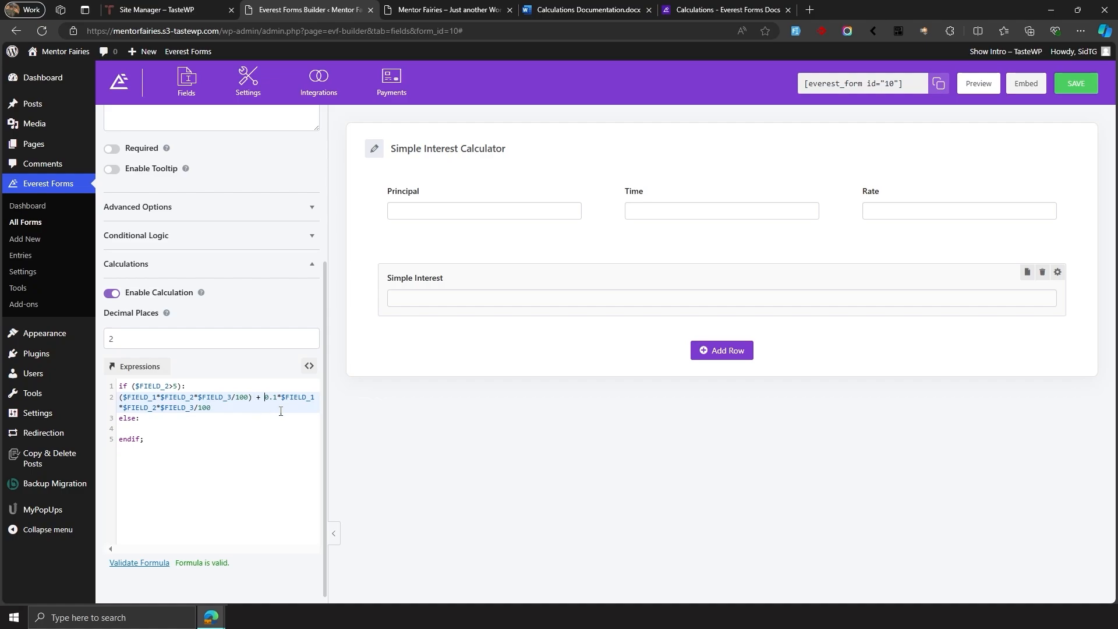
pyautogui.write('(')
pyautogui.click(281, 411)
pyautogui.write(')')
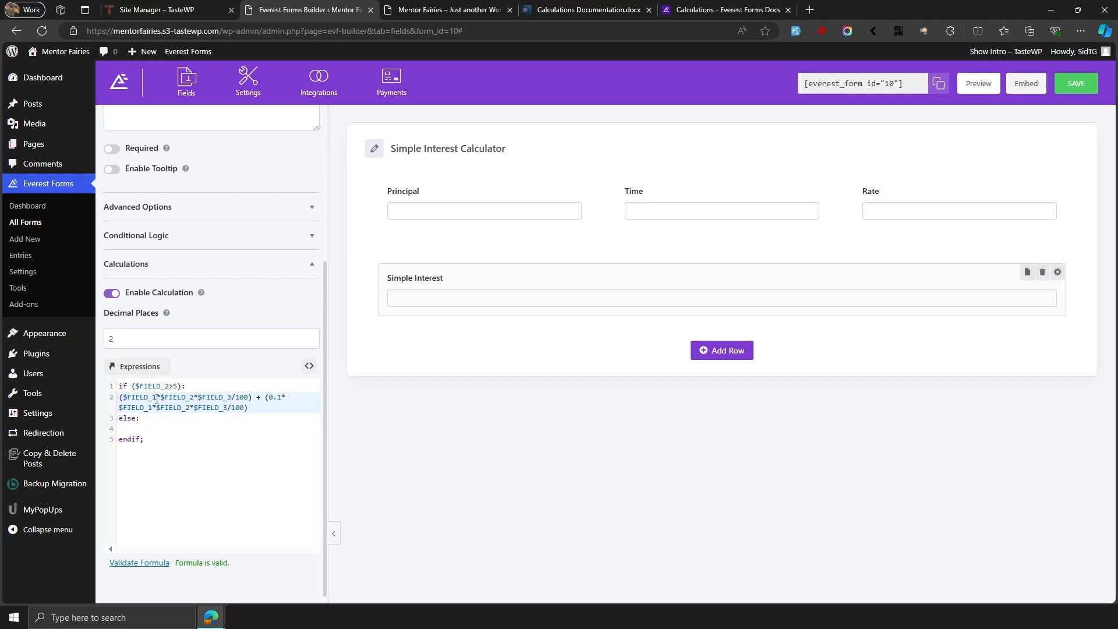
# - Review the if condition and both terms of the formula in the if branch
pyautogui.moveTo(120, 385); pyautogui.dragTo(165, 386)
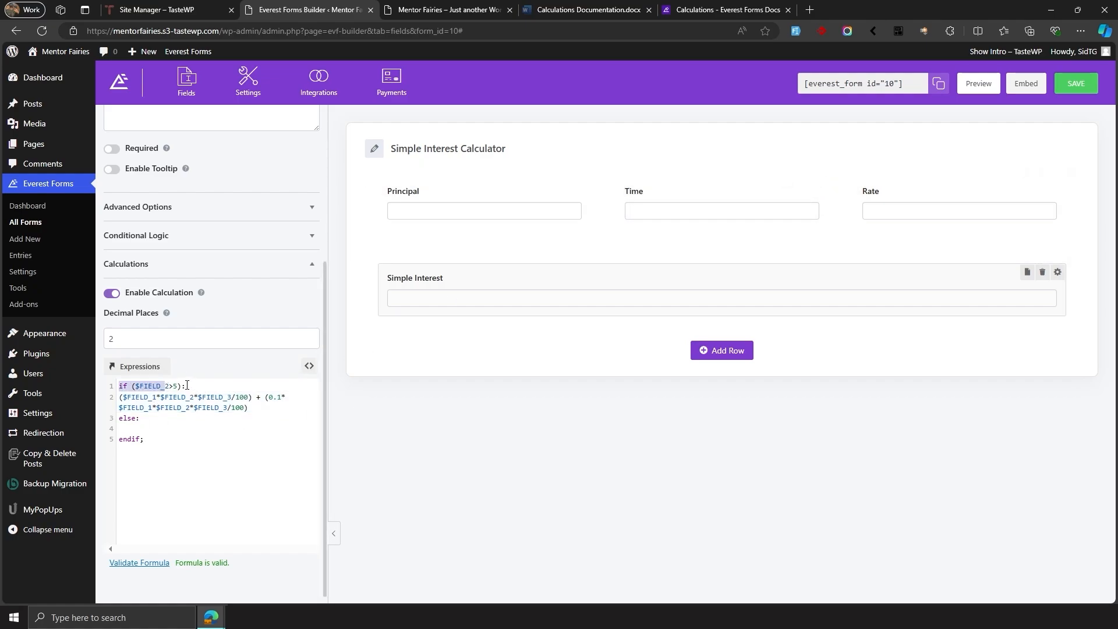
pyautogui.click(186, 386)
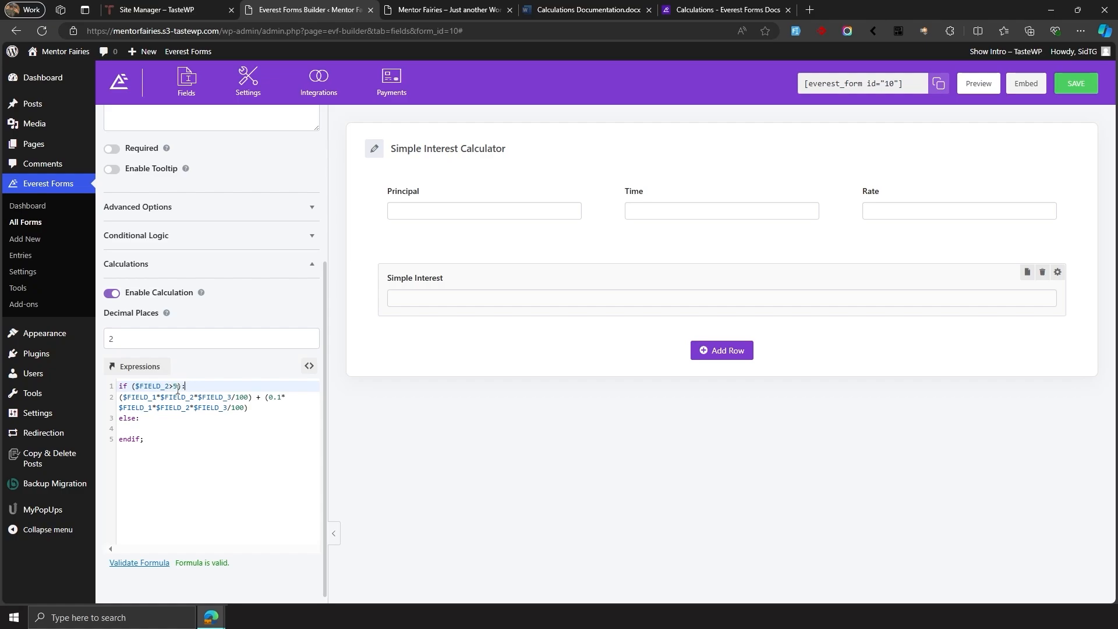
pyautogui.moveTo(120, 396); pyautogui.dragTo(279, 409)
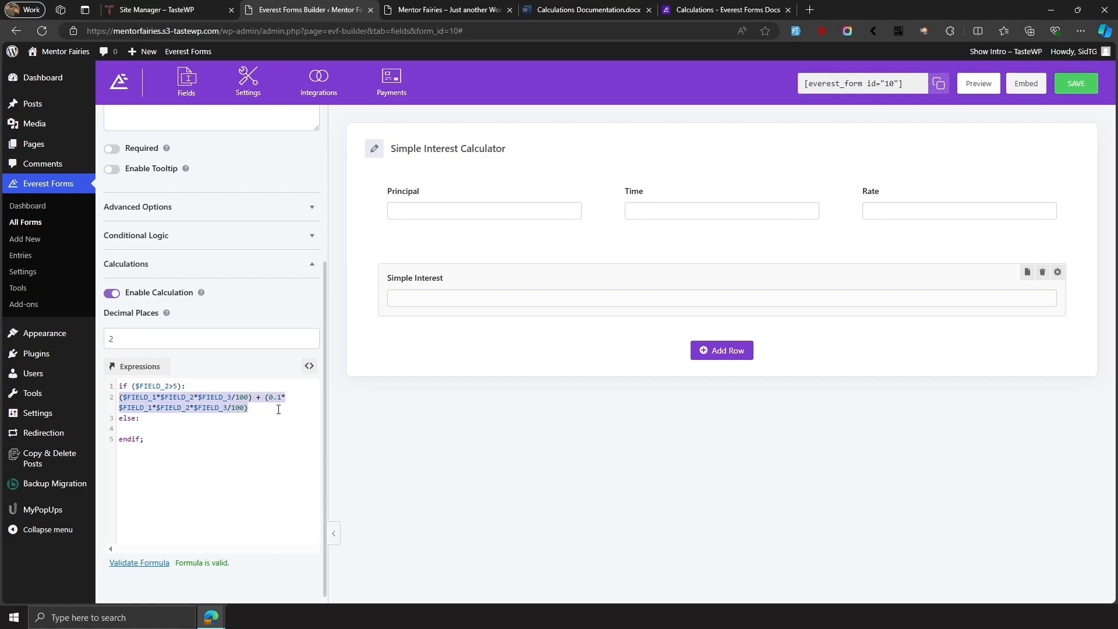
pyautogui.click(149, 390)
pyautogui.moveTo(122, 397); pyautogui.dragTo(269, 394)
pyautogui.click(256, 397)
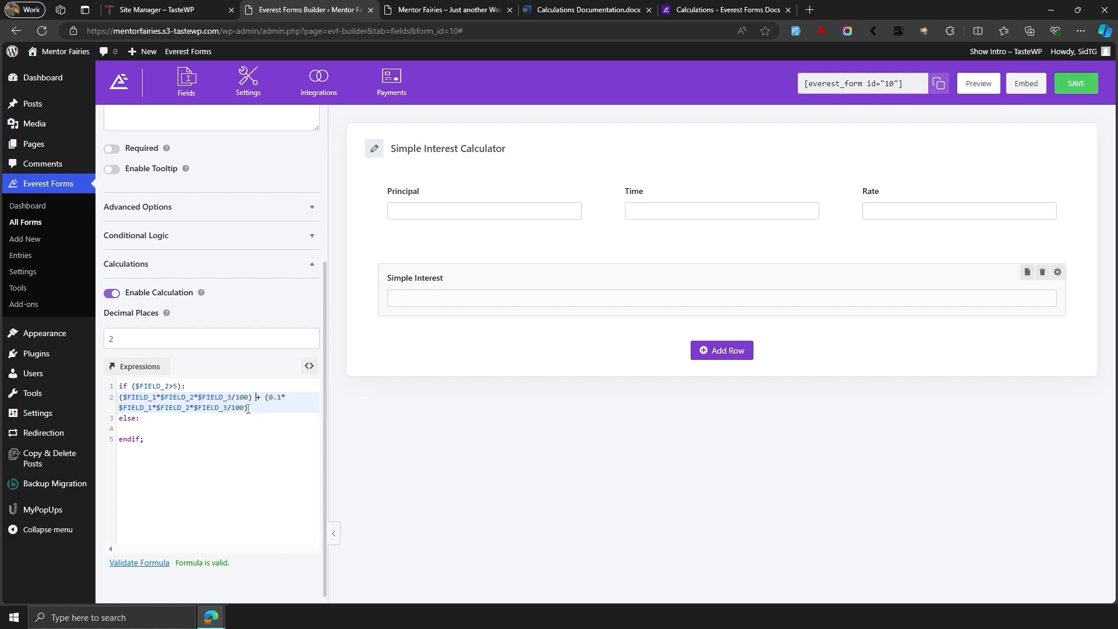
# - Set the else branch to $FIELD_1*$FIELD_2*$FIELD_3/100 and save the form
pyautogui.click(163, 428)
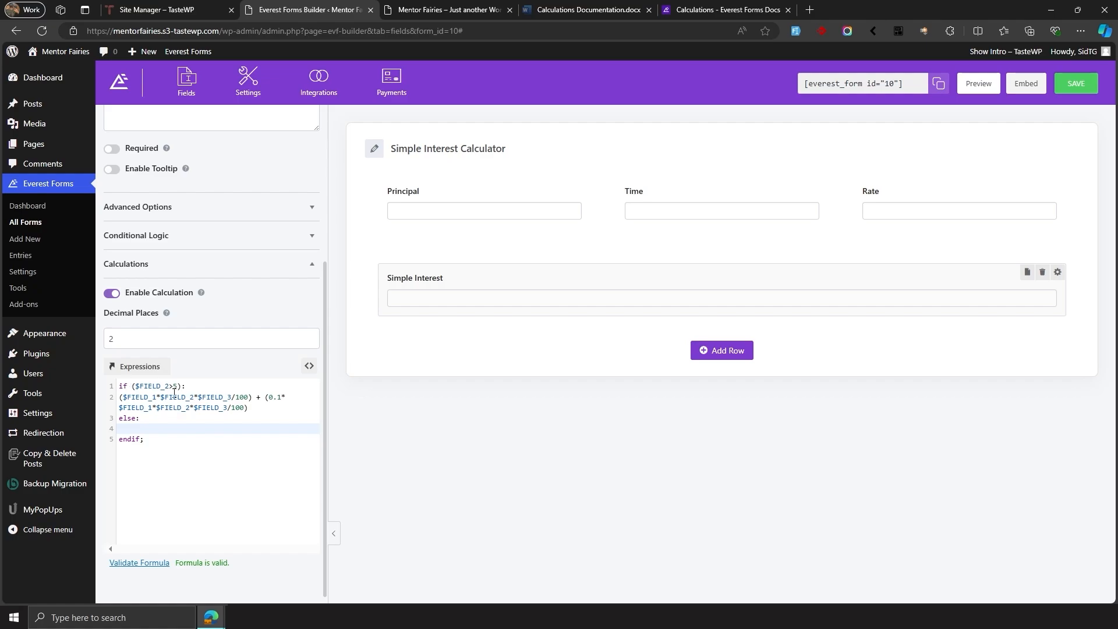
pyautogui.hotkey('ctrl', 'v')
pyautogui.moveTo(270, 429); pyautogui.dragTo(118, 429)
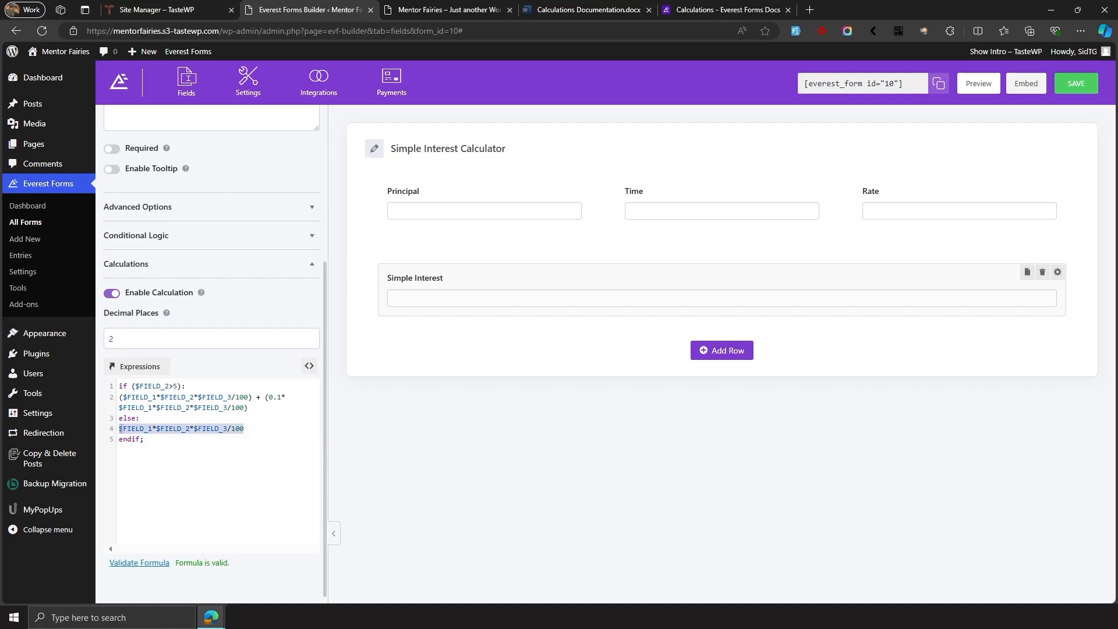
pyautogui.click(236, 434)
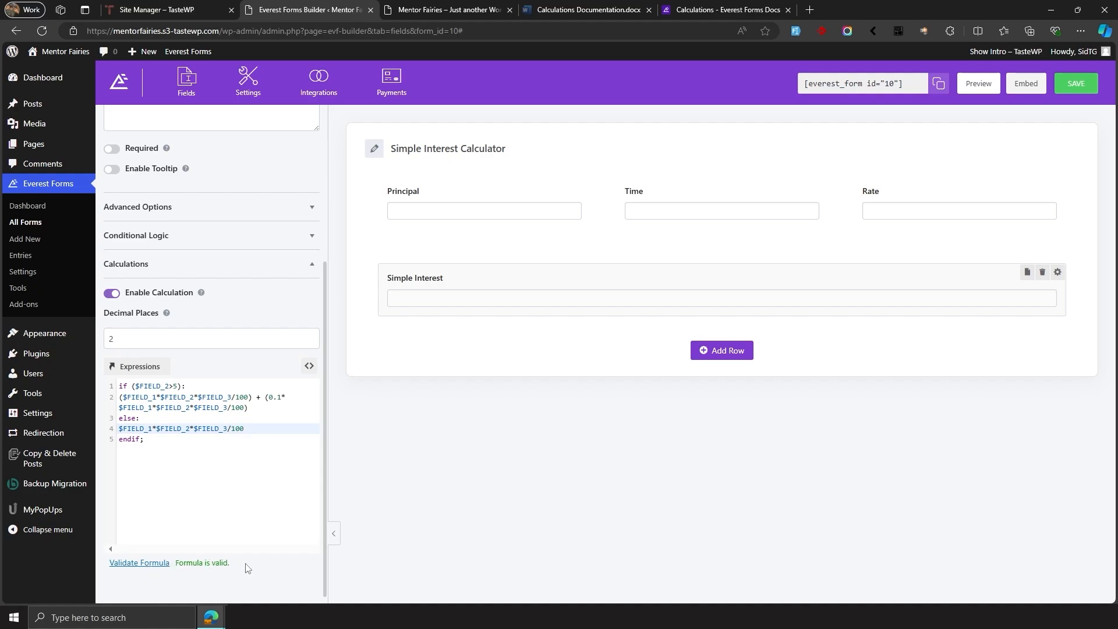
pyautogui.click(1076, 83)
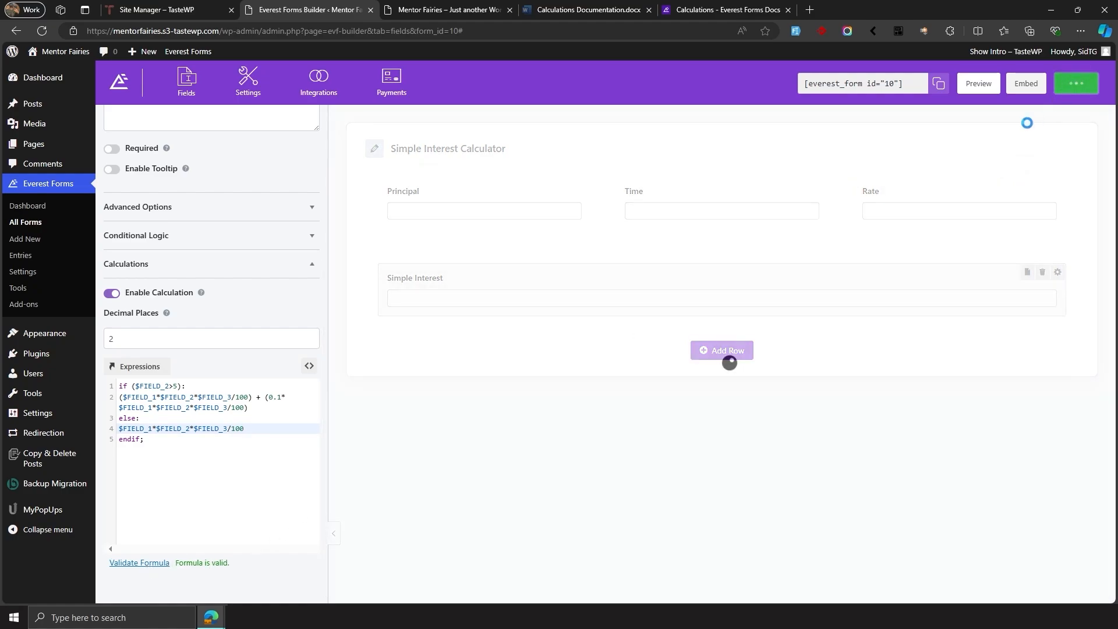
# - Validate the formula with the comparison value removed from the if condition, and restore the condition to $FIELD_2>5
pyautogui.click(175, 385)
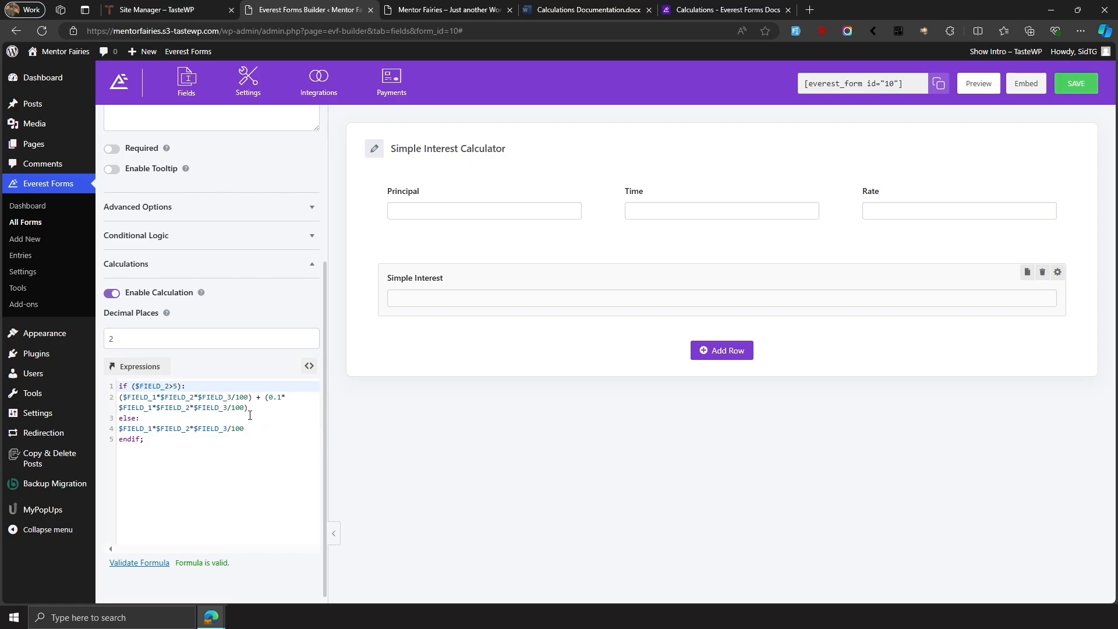
pyautogui.press('BackSpace')
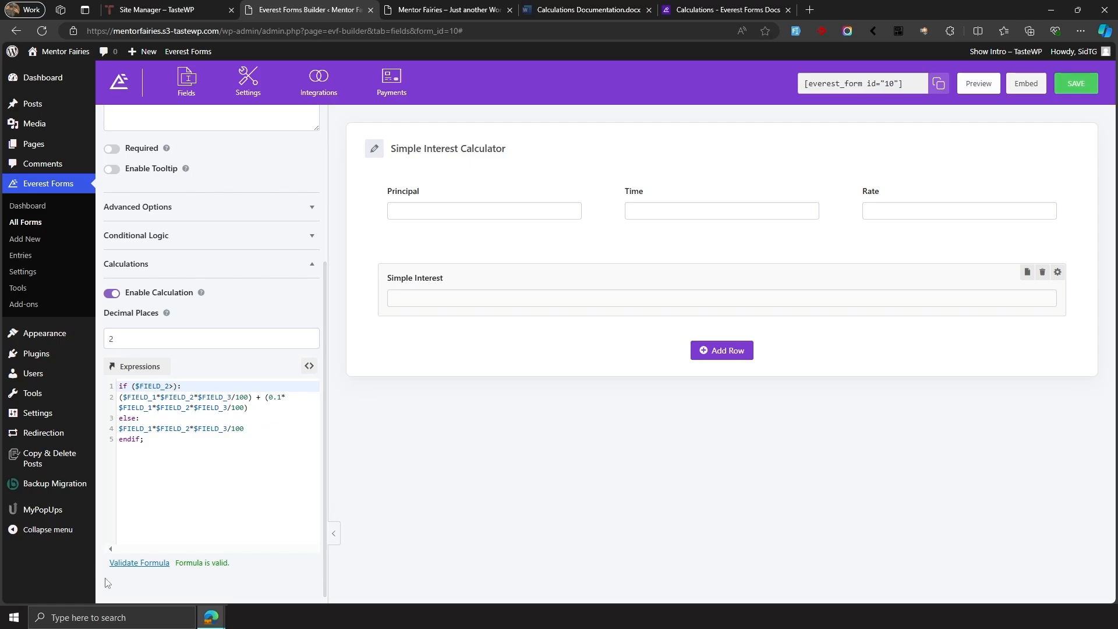
pyautogui.click(150, 564)
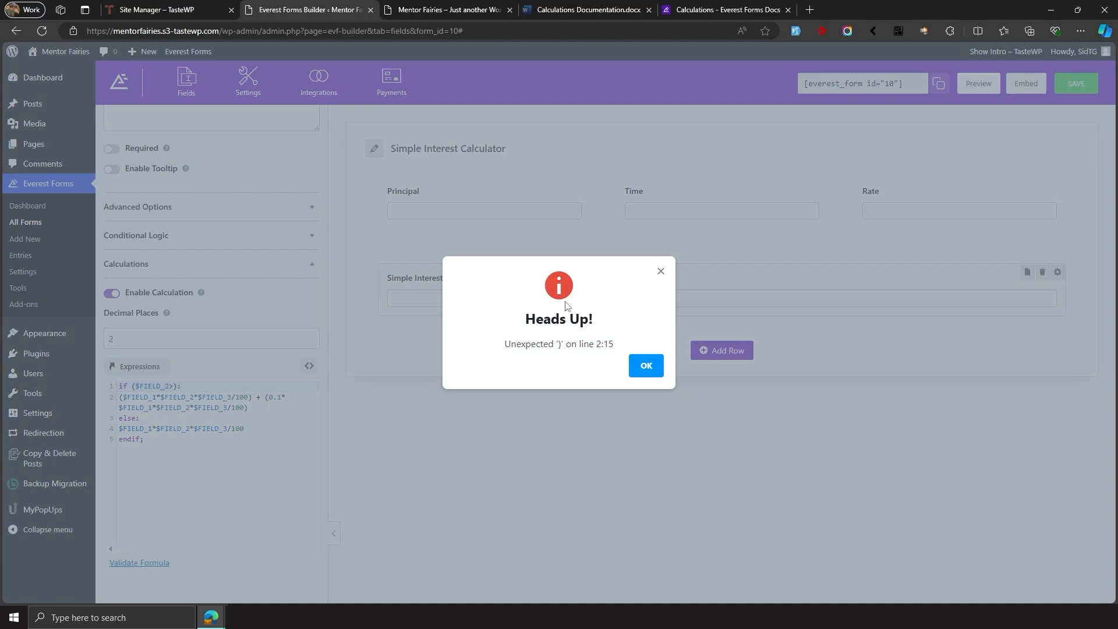
pyautogui.click(646, 366)
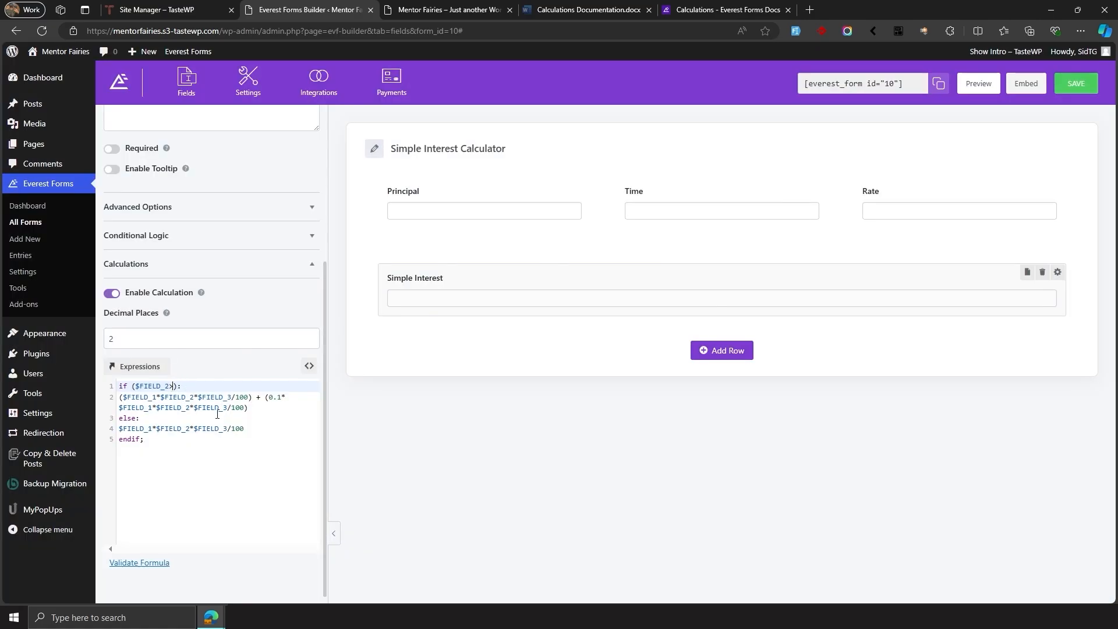
pyautogui.write('5')
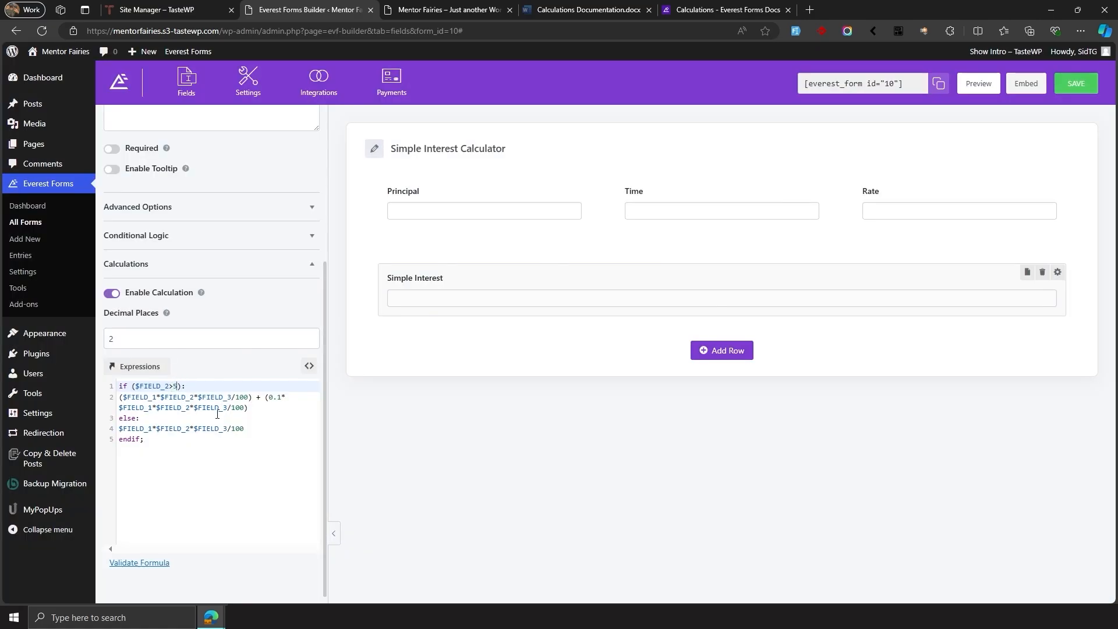
# - Save the conditional formula and test it in a new preview with Principal 10000, Time 1 and Rate 10
pyautogui.click(1076, 83)
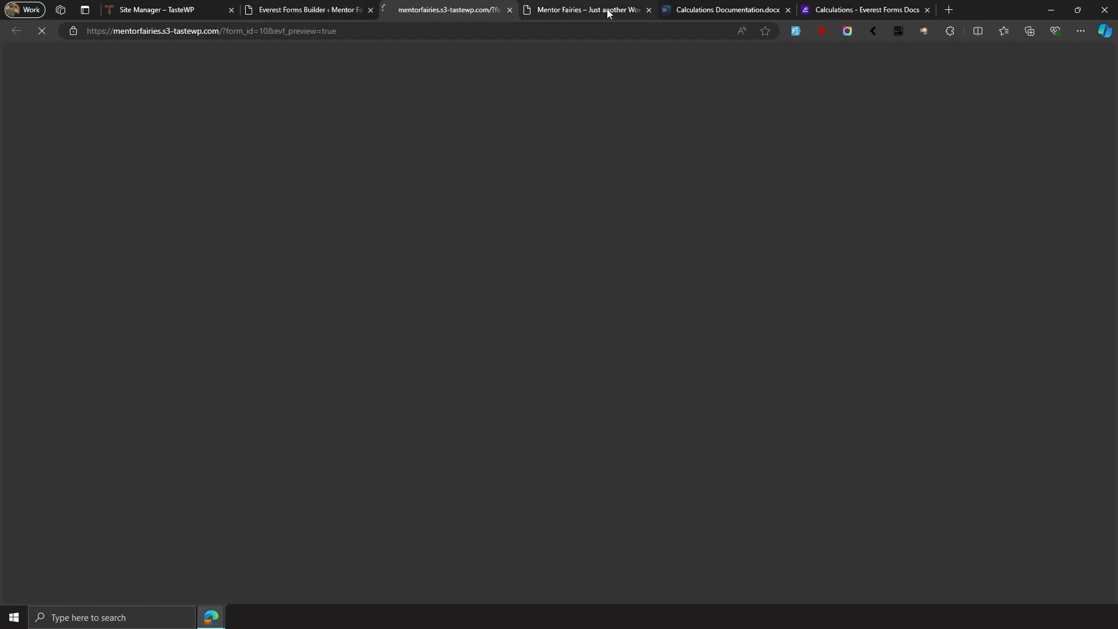
pyautogui.middleClick(606, 11)
pyautogui.click(388, 267)
pyautogui.write('10000')
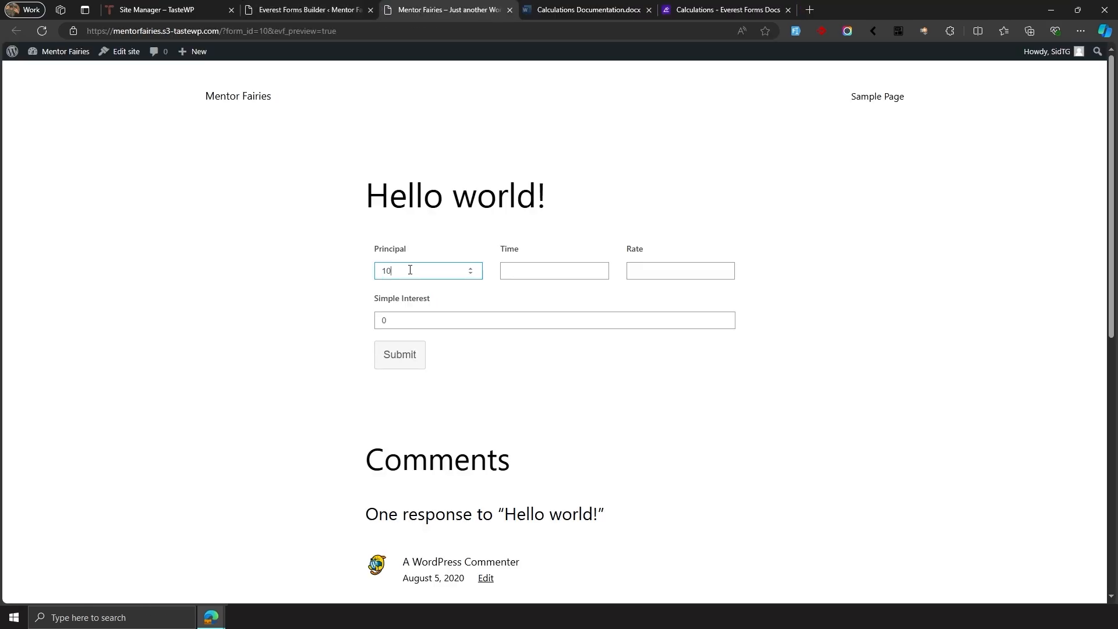
pyautogui.click(550, 274)
pyautogui.write('1')
pyautogui.click(652, 270)
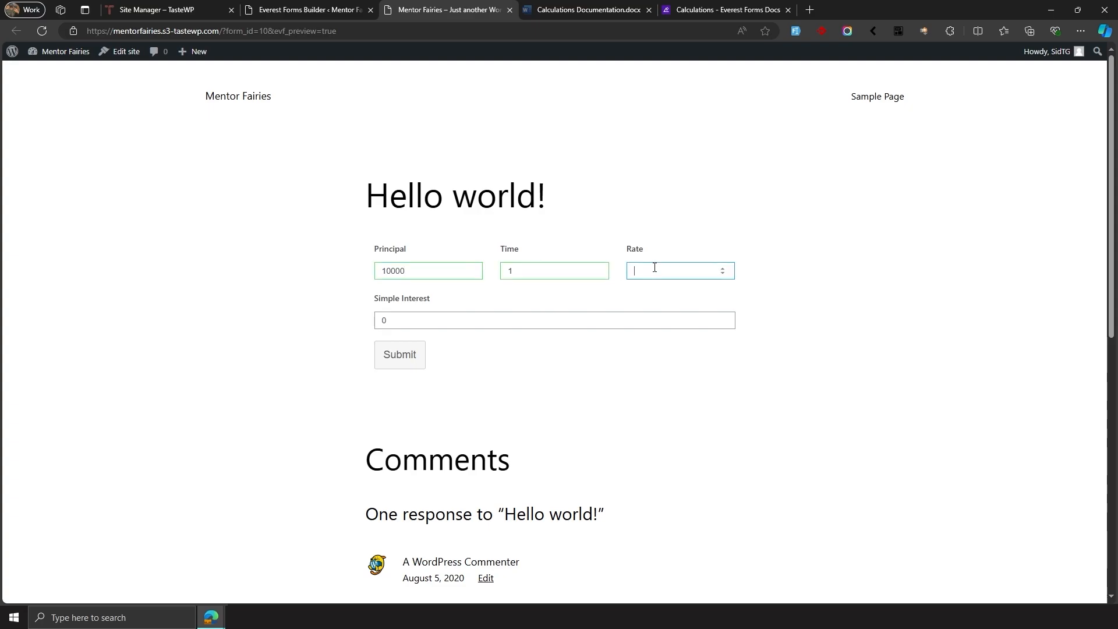
pyautogui.write('10')
pyautogui.moveTo(410, 320); pyautogui.dragTo(384, 325)
# - Change Time to 6 in the preview and check the Simple Interest result
pyautogui.moveTo(520, 271); pyautogui.dragTo(477, 295)
pyautogui.write('6')
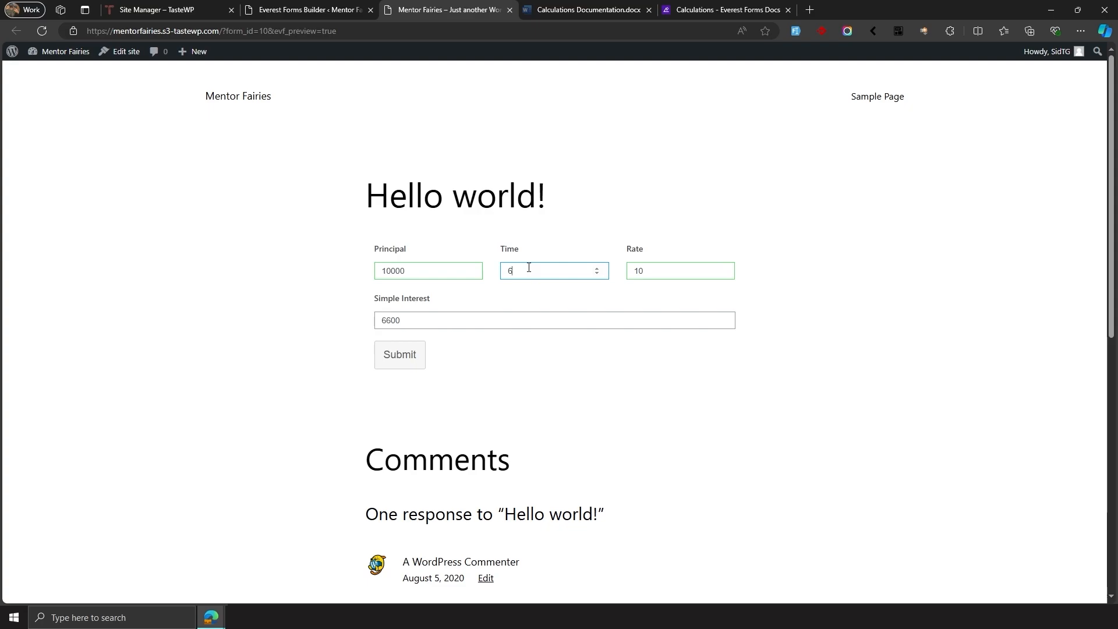
pyautogui.moveTo(409, 320); pyautogui.dragTo(384, 320)
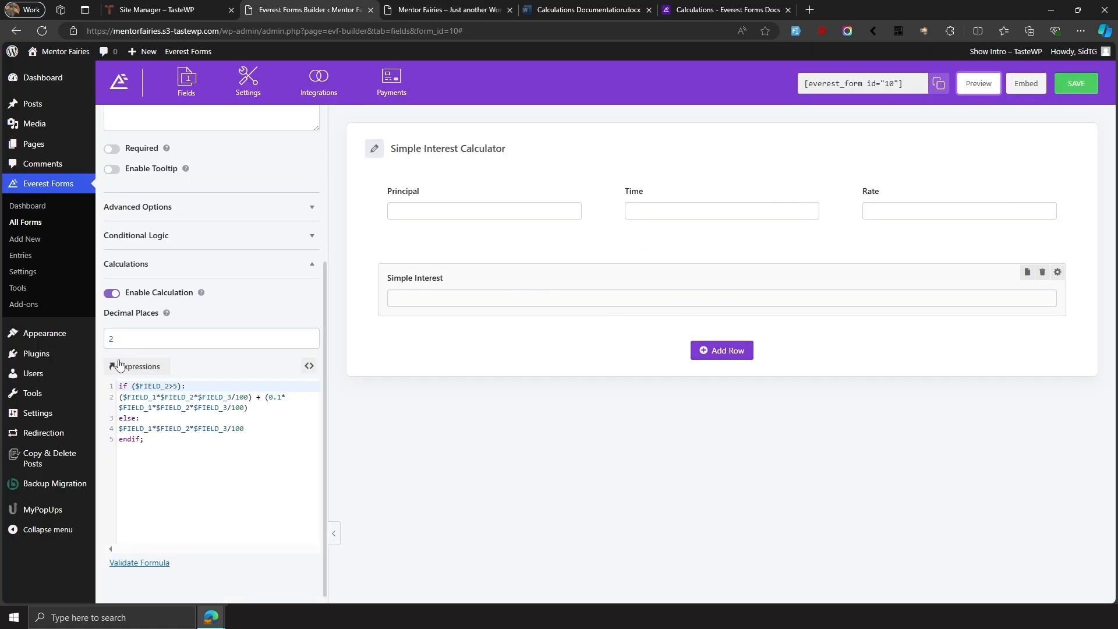
pyautogui.click(127, 367)
pyautogui.scroll(-3, 158, 428)
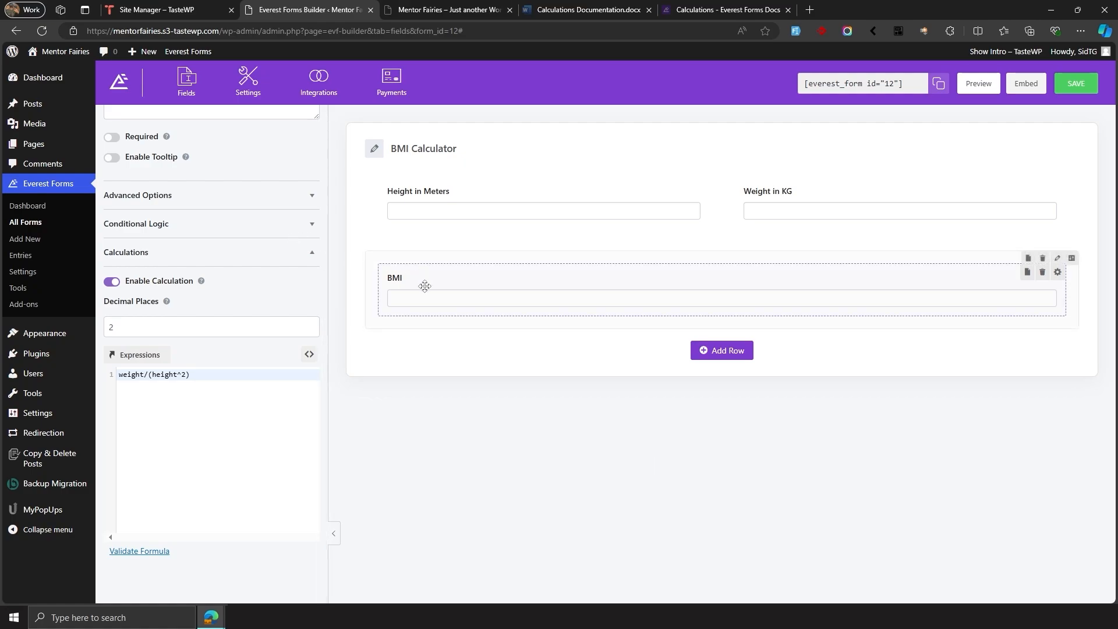
# - Examine the BMI field's draft expression weight/(height^2) and look through the available mathematical functions for pow()
pyautogui.click(230, 373)
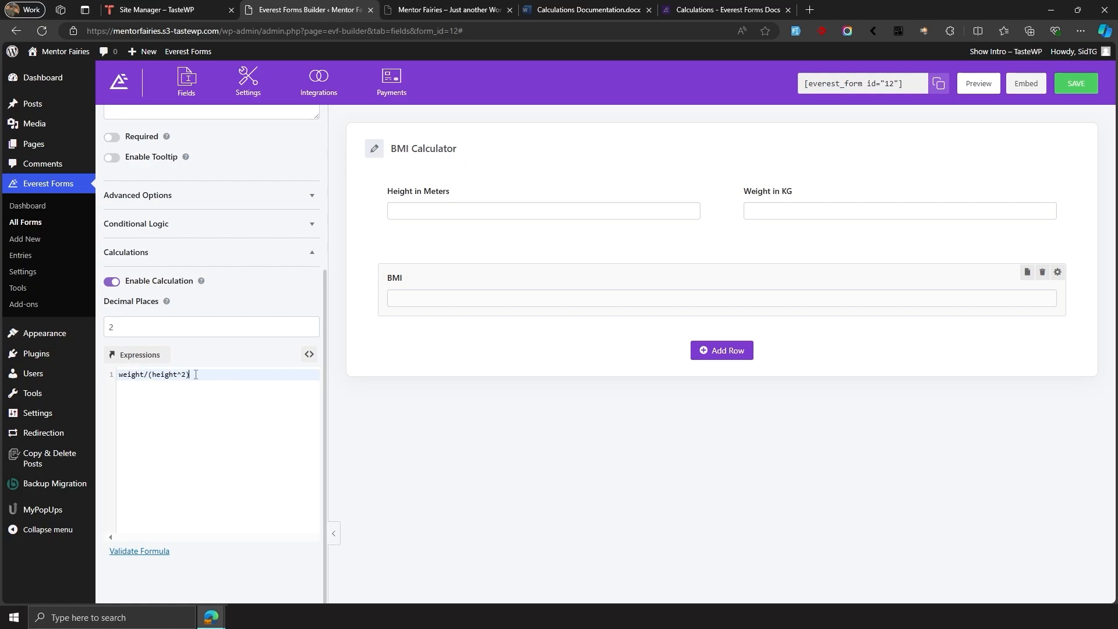
pyautogui.moveTo(204, 374); pyautogui.dragTo(119, 376)
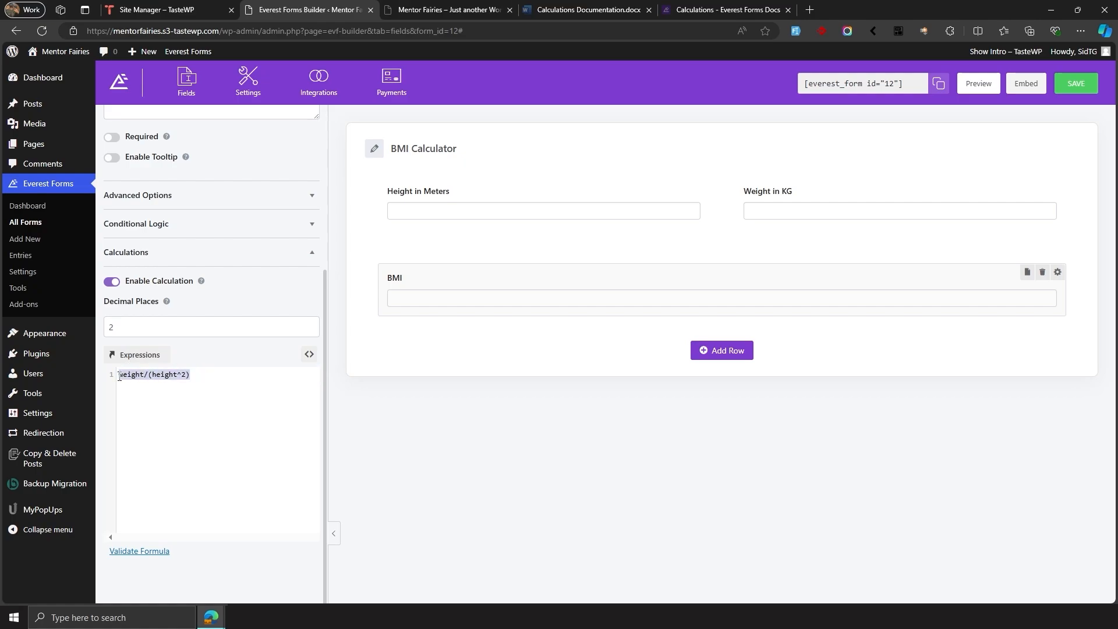
pyautogui.click(159, 356)
pyautogui.moveTo(207, 472); pyautogui.dragTo(209, 440)
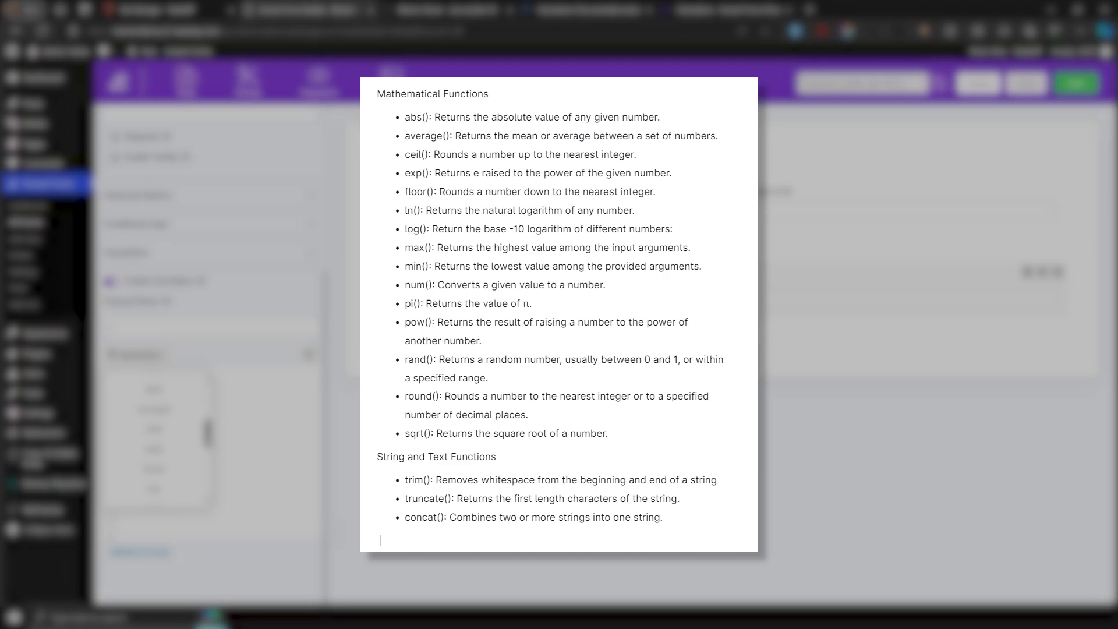
pyautogui.moveTo(206, 438); pyautogui.dragTo(211, 478)
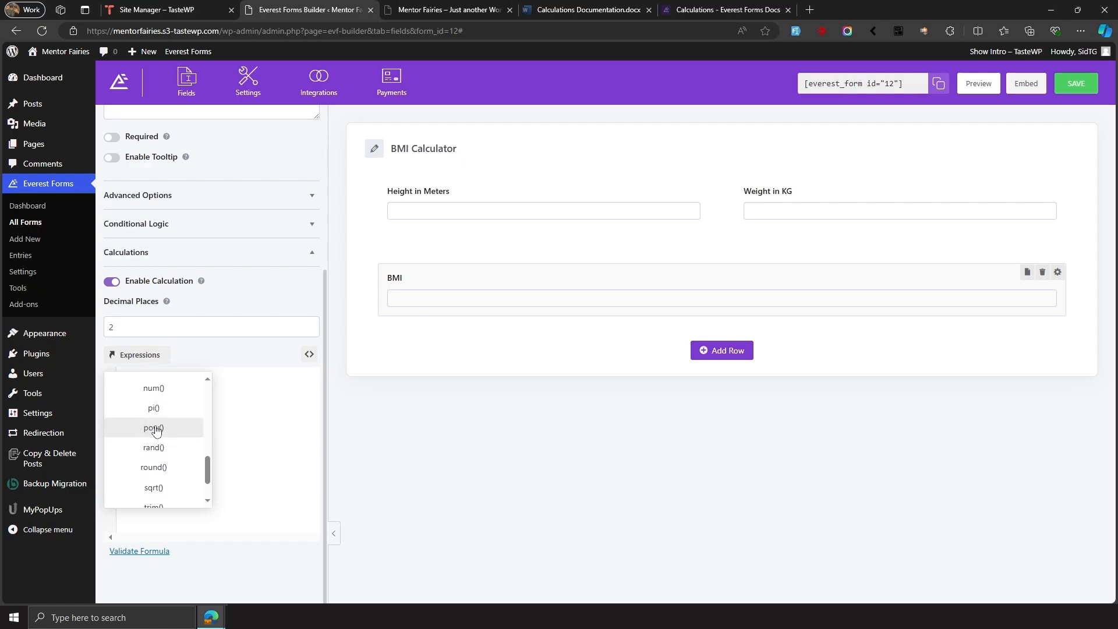
pyautogui.click(229, 376)
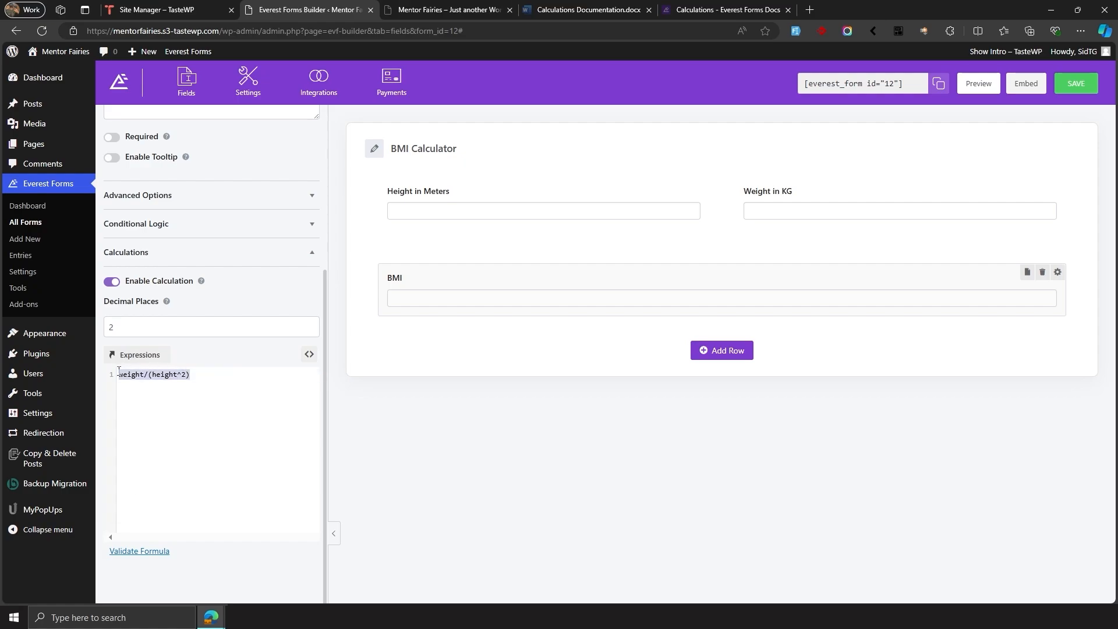
# - Replace the word weight in the BMI expression with the Weight in KG field
pyautogui.moveTo(145, 373); pyautogui.dragTo(98, 378)
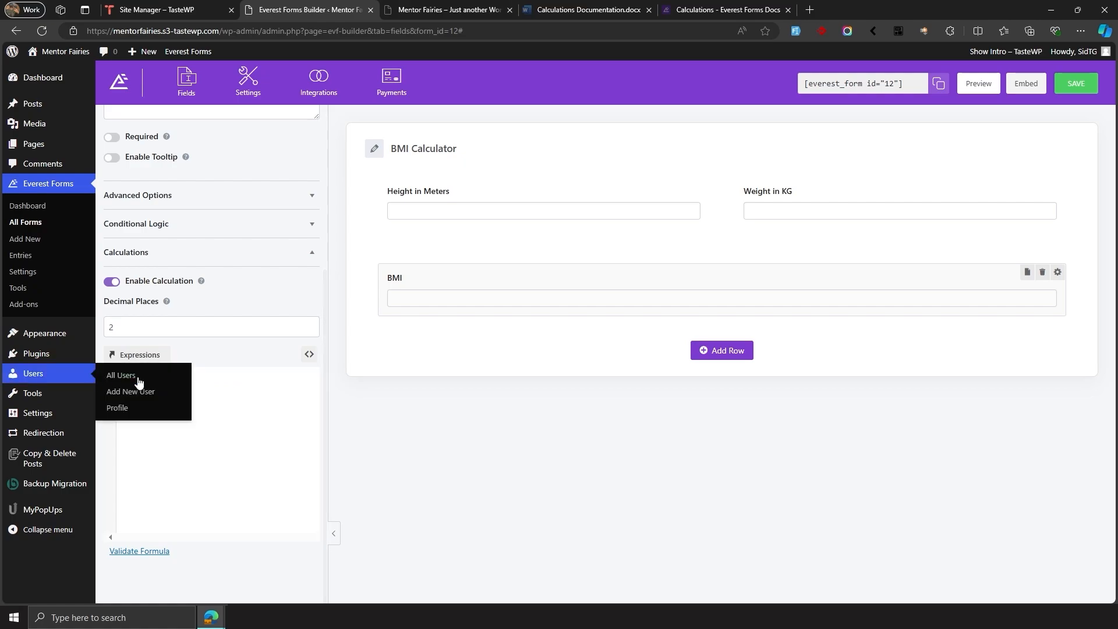
pyautogui.press('BackSpace')
pyautogui.click(309, 355)
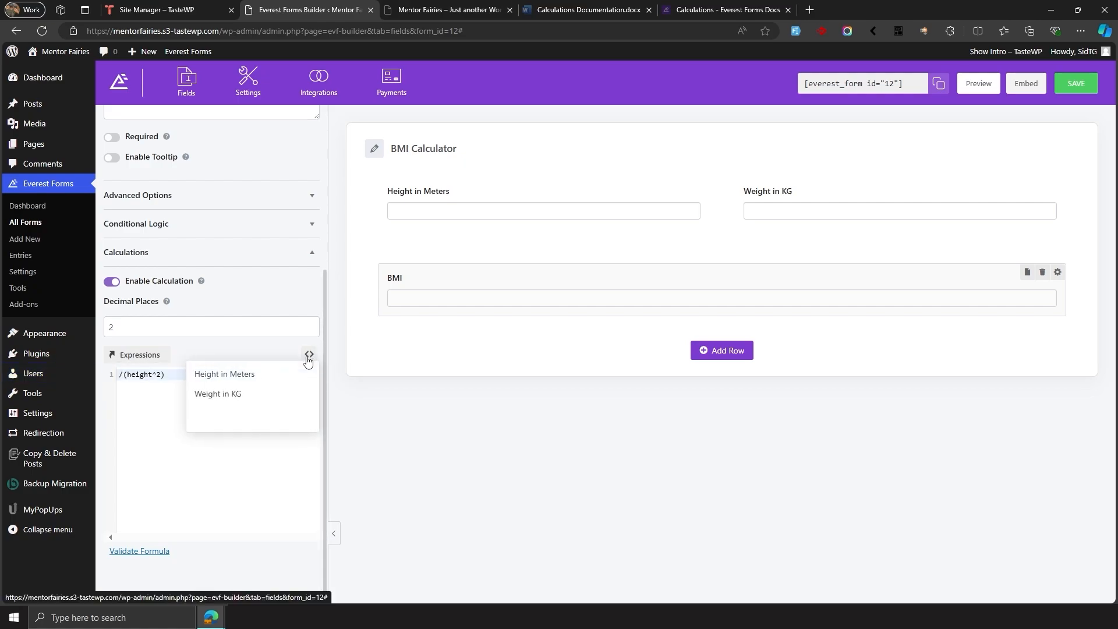
pyautogui.click(253, 395)
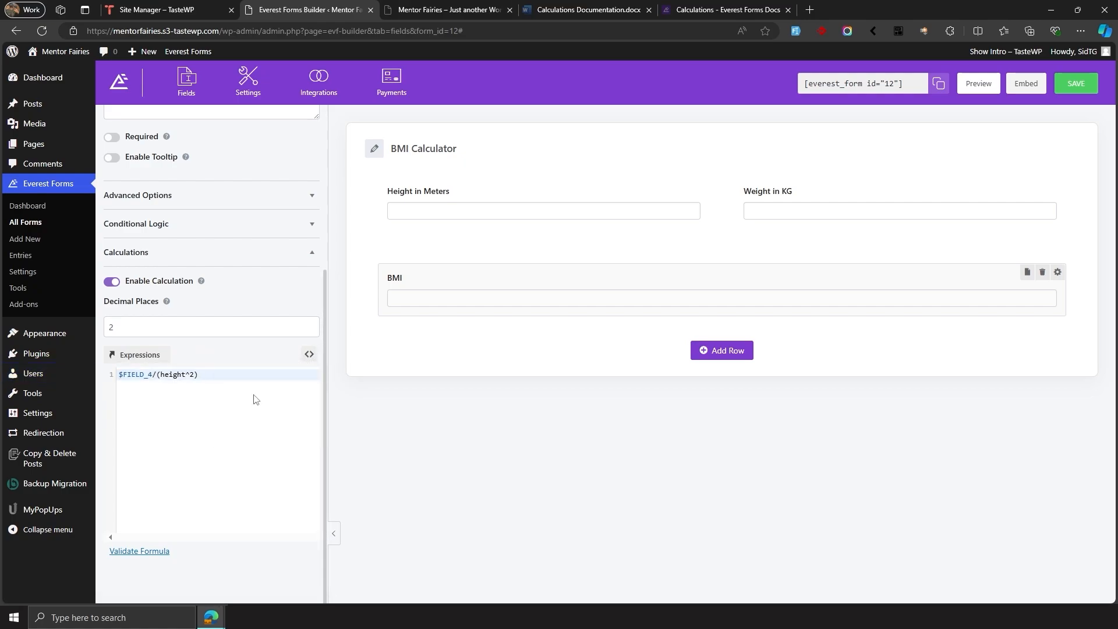
# - Replace (height^2) in the BMI expression with an empty pow() function
pyautogui.doubleClick(154, 371)
pyautogui.moveTo(199, 374); pyautogui.dragTo(159, 378)
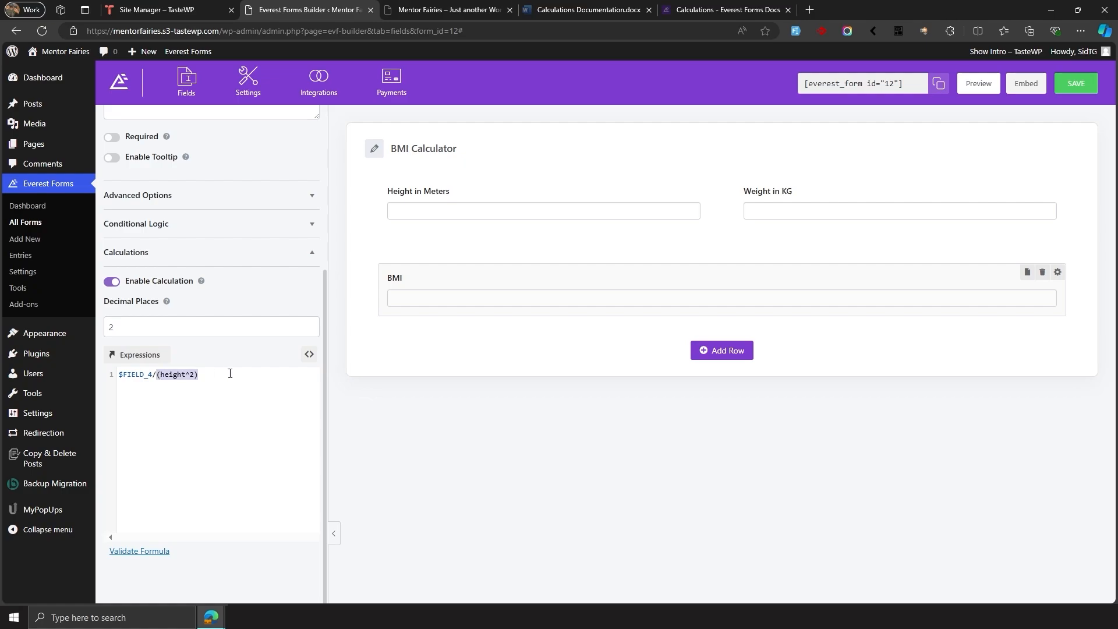
pyautogui.click(146, 359)
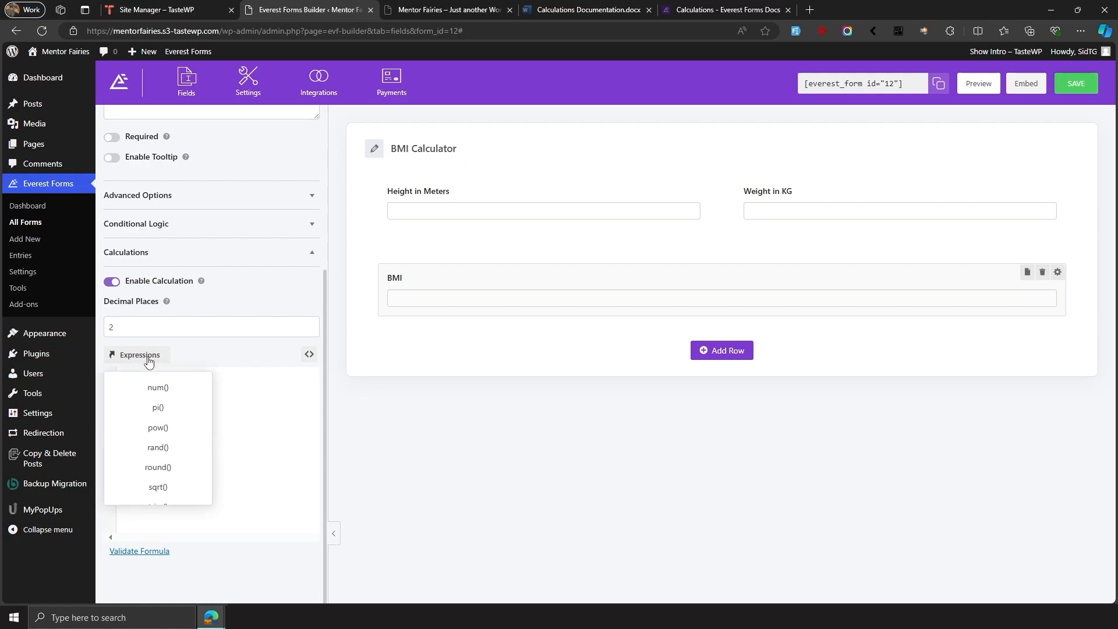
pyautogui.click(169, 430)
pyautogui.moveTo(220, 376); pyautogui.dragTo(177, 375)
pyautogui.press('BackSpace')
# - Give pow() the Height in Meters field and exponent 2 as arguments, then validate the BMI formula and save the form
pyautogui.click(309, 354)
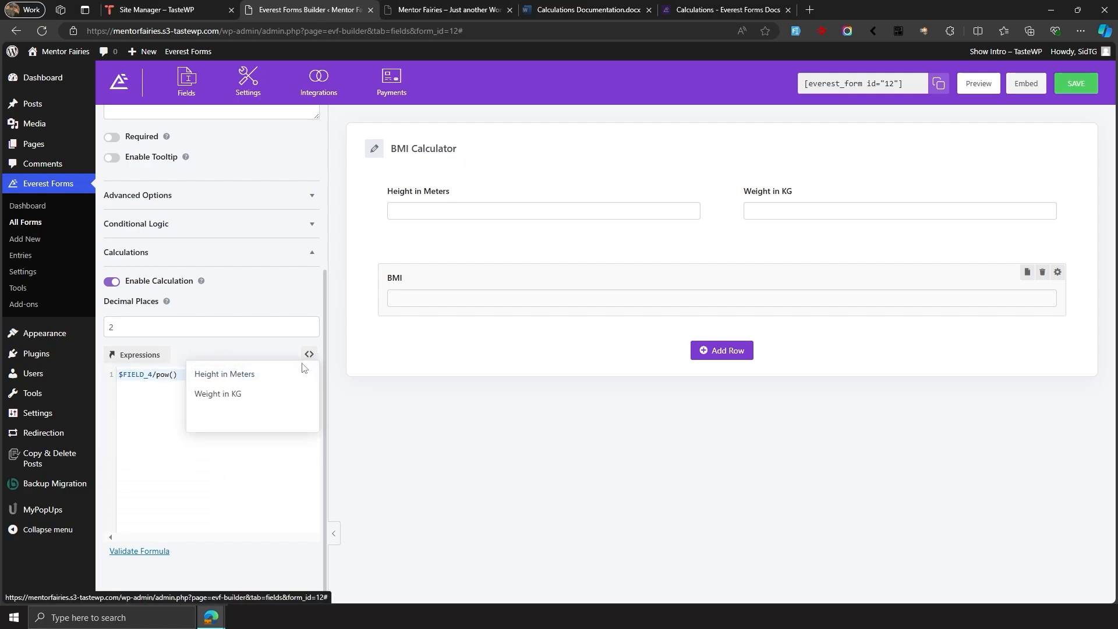
pyautogui.click(240, 382)
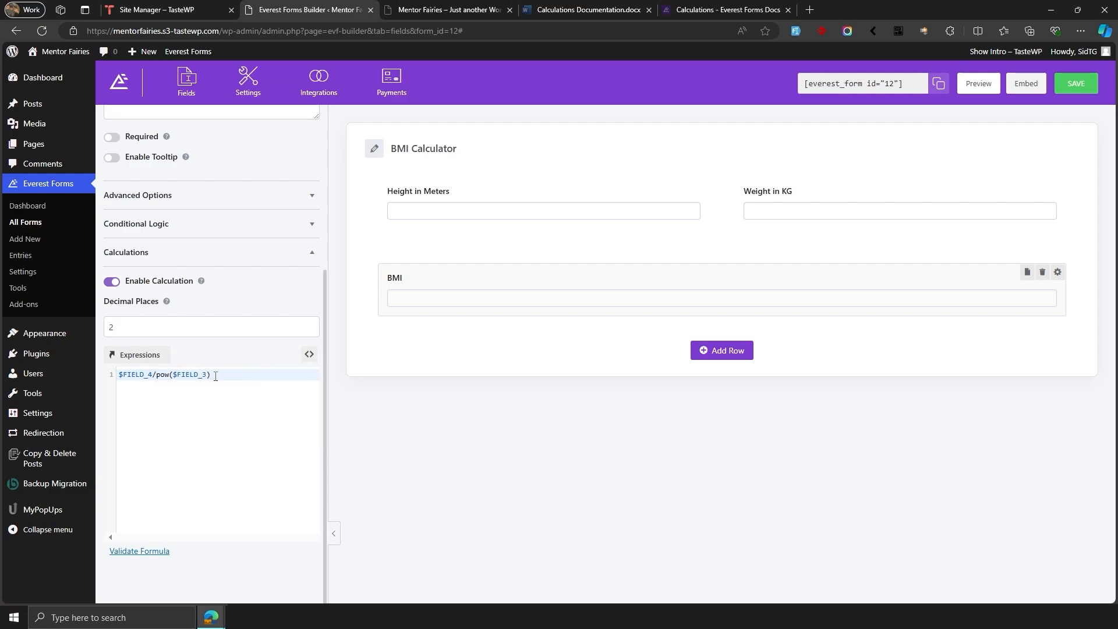
pyautogui.write(',2')
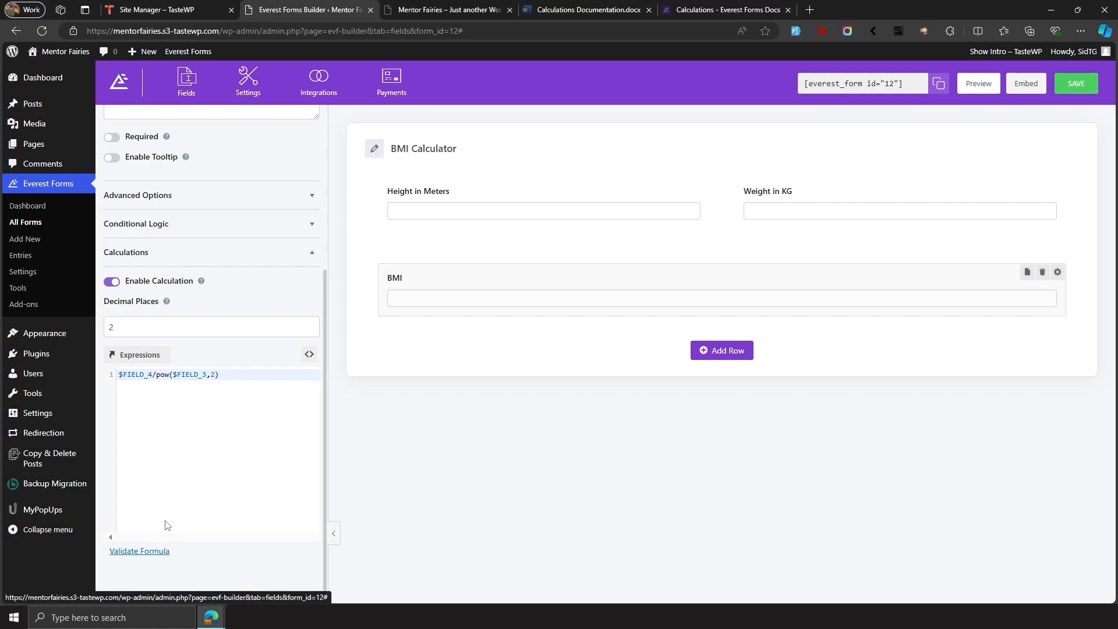
pyautogui.click(146, 552)
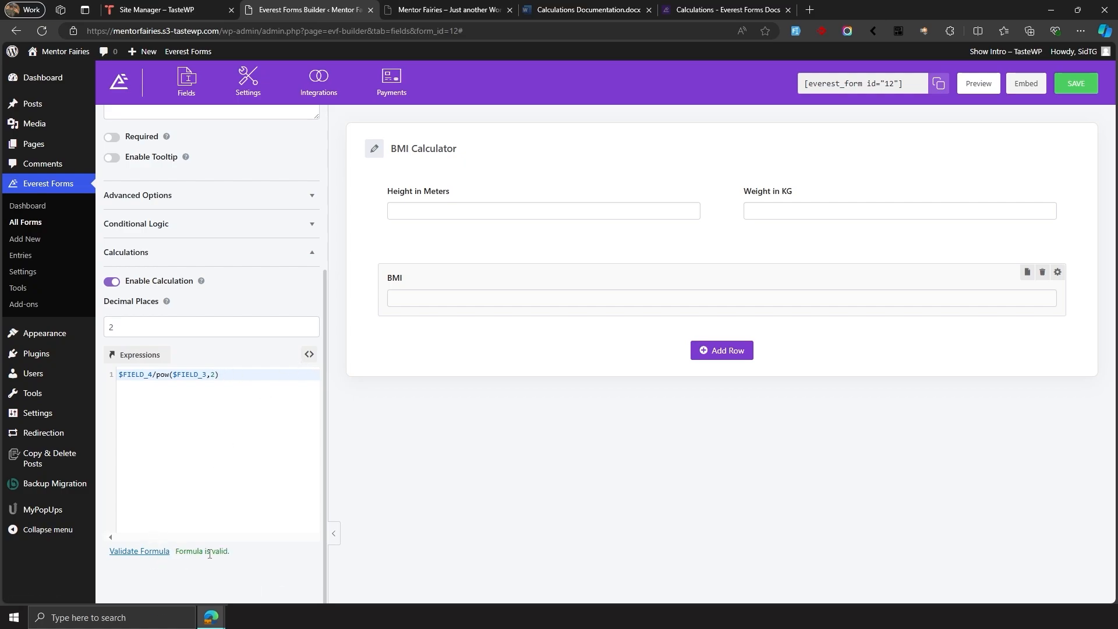
pyautogui.click(1093, 87)
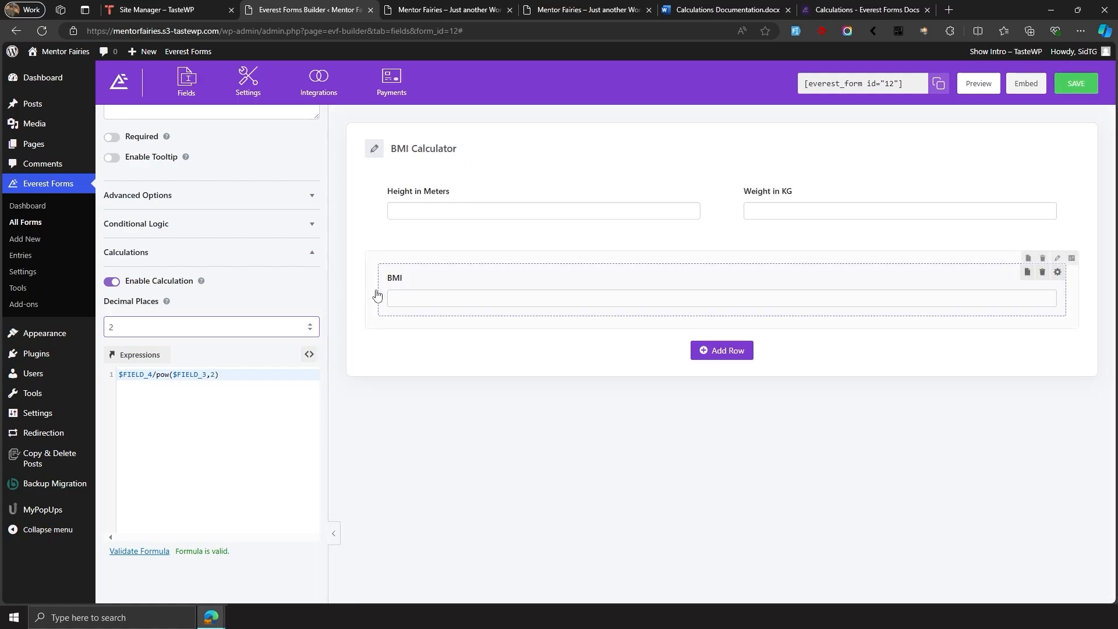
# - Set the BMI field's calculation decimal places to 3
pyautogui.doubleClick(133, 322)
pyautogui.write('0')
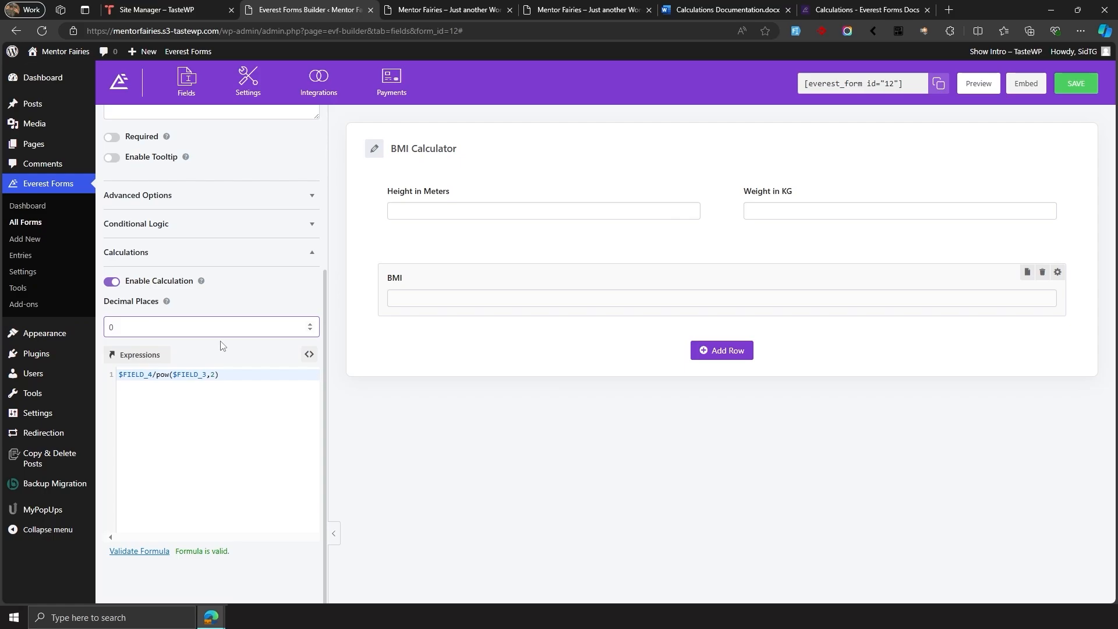
pyautogui.press('BackSpace')
pyautogui.write('3')
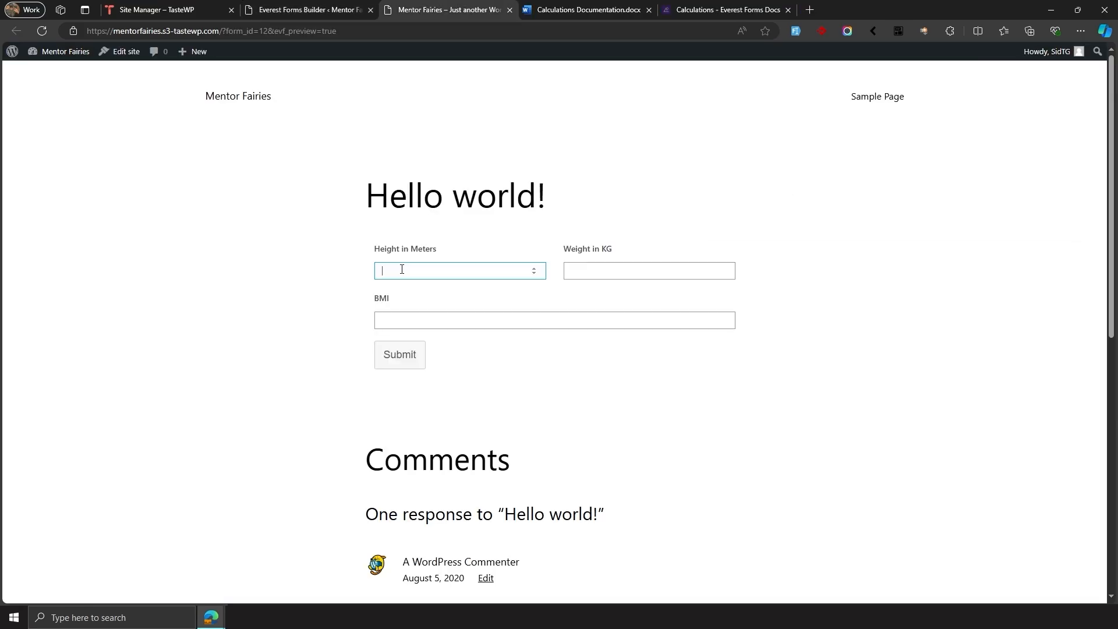
# - Test the BMI form preview with Height 1.65 and Weight 65, then close the preview
pyautogui.write('1.65')
pyautogui.click(570, 272)
pyautogui.write('65')
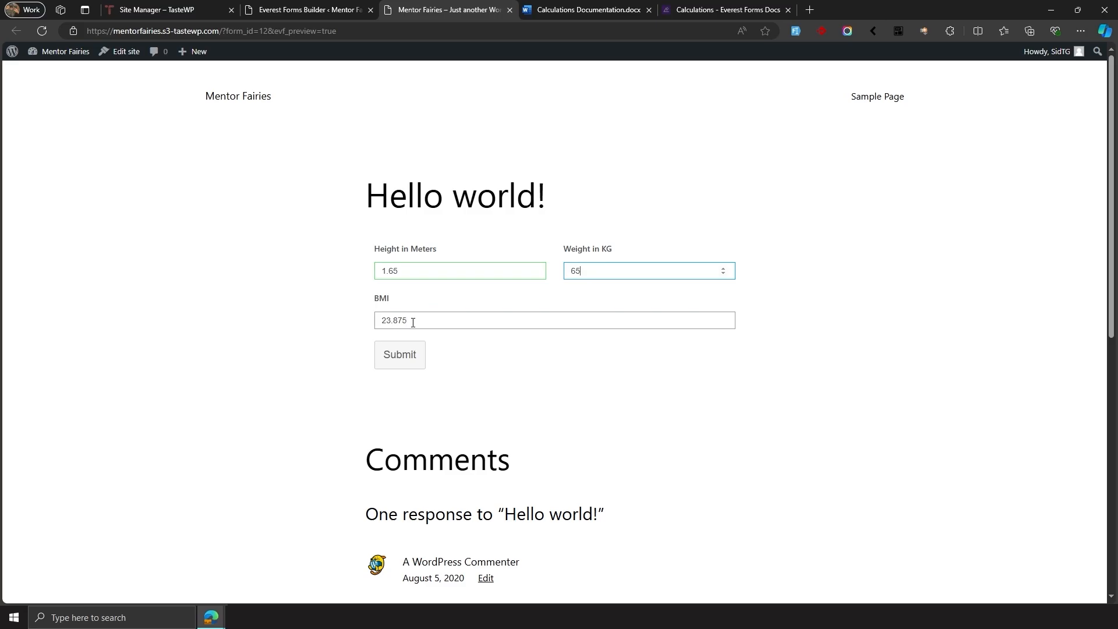
pyautogui.hotkey('ctrl', 'w')
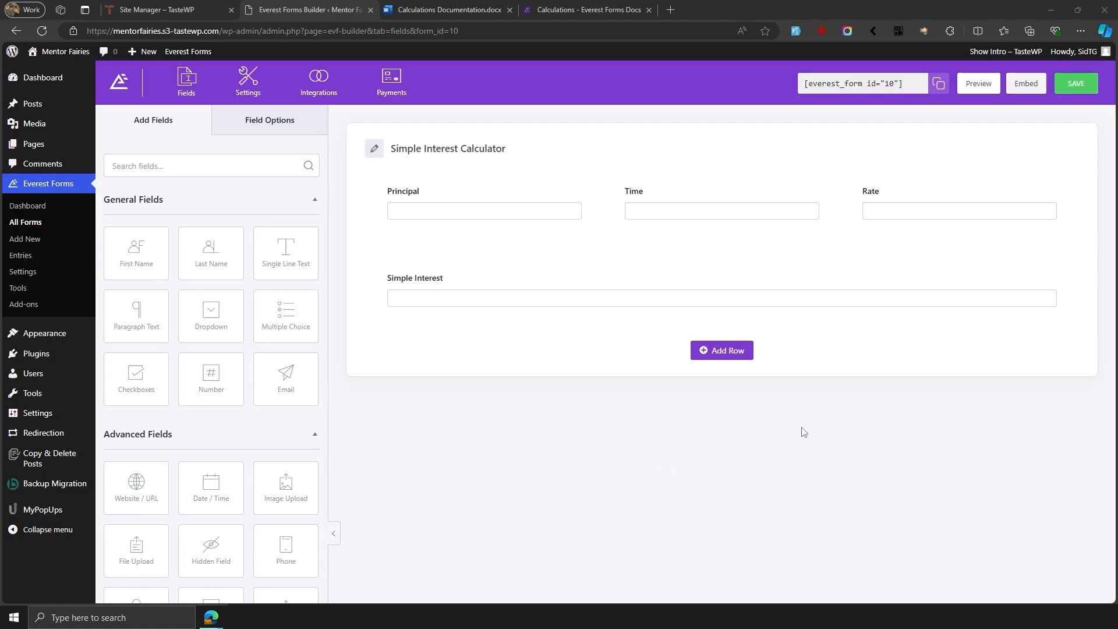
# - Add a Multiple Choice field "Want to add principal to the output?" above Simple Interest with only the choices Yes and No, and save
pyautogui.moveTo(285, 314); pyautogui.dragTo(408, 249)
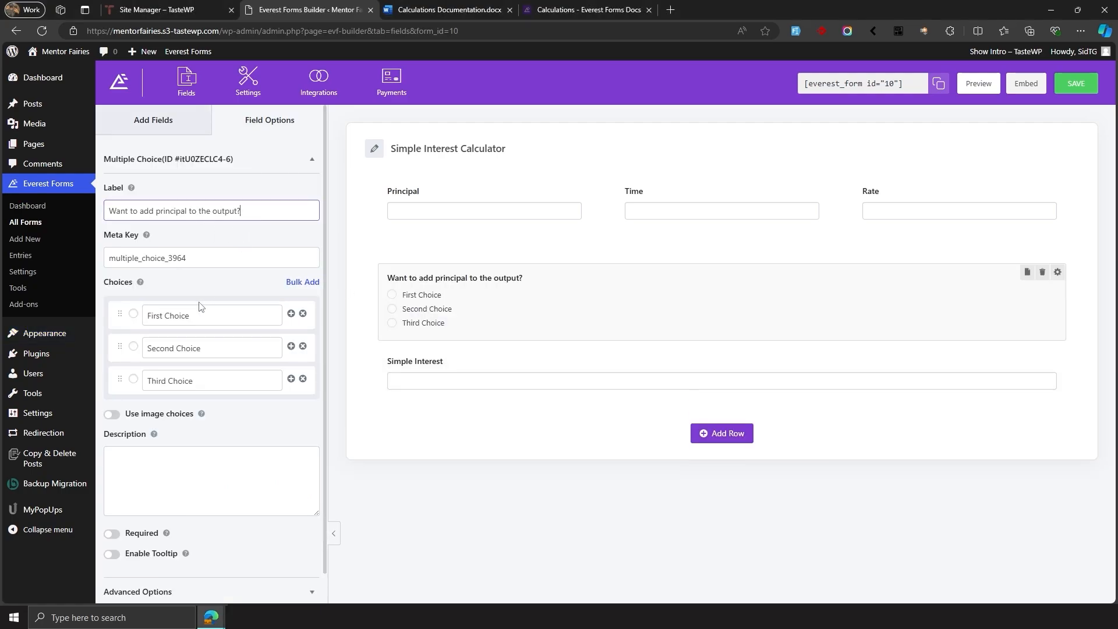
pyautogui.moveTo(200, 312); pyautogui.dragTo(63, 316)
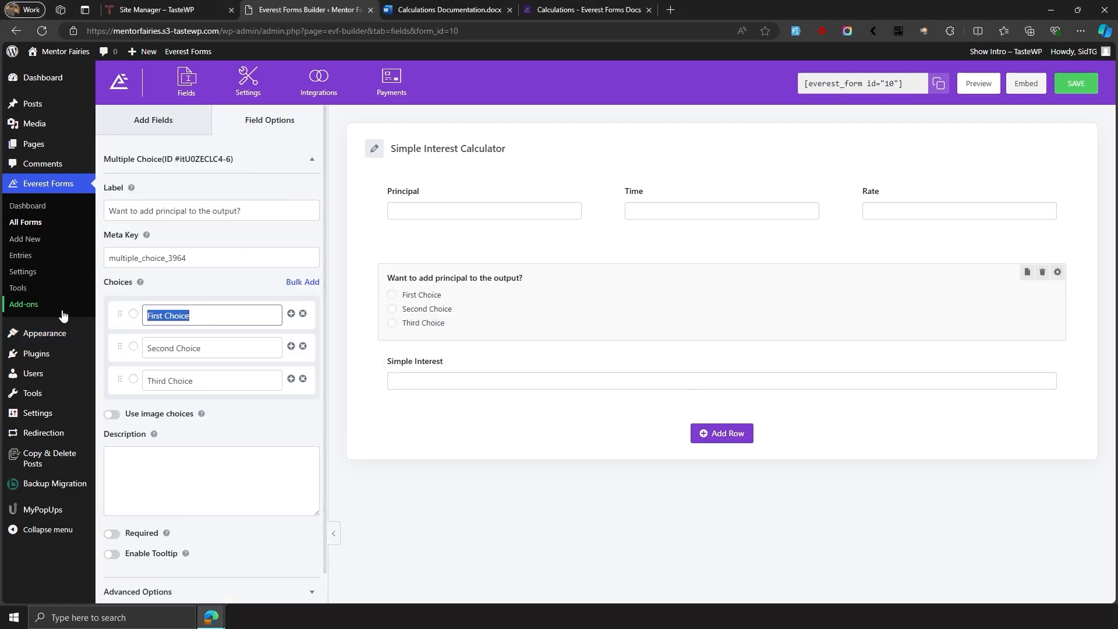
pyautogui.write('Yes')
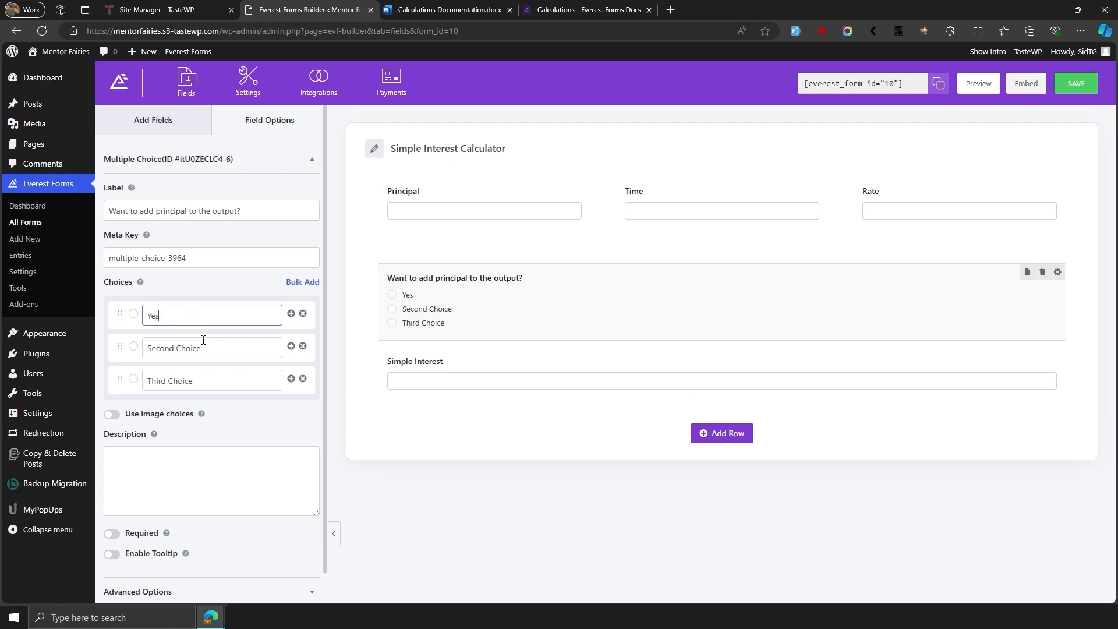
pyautogui.press('Tab')
pyautogui.write('No')
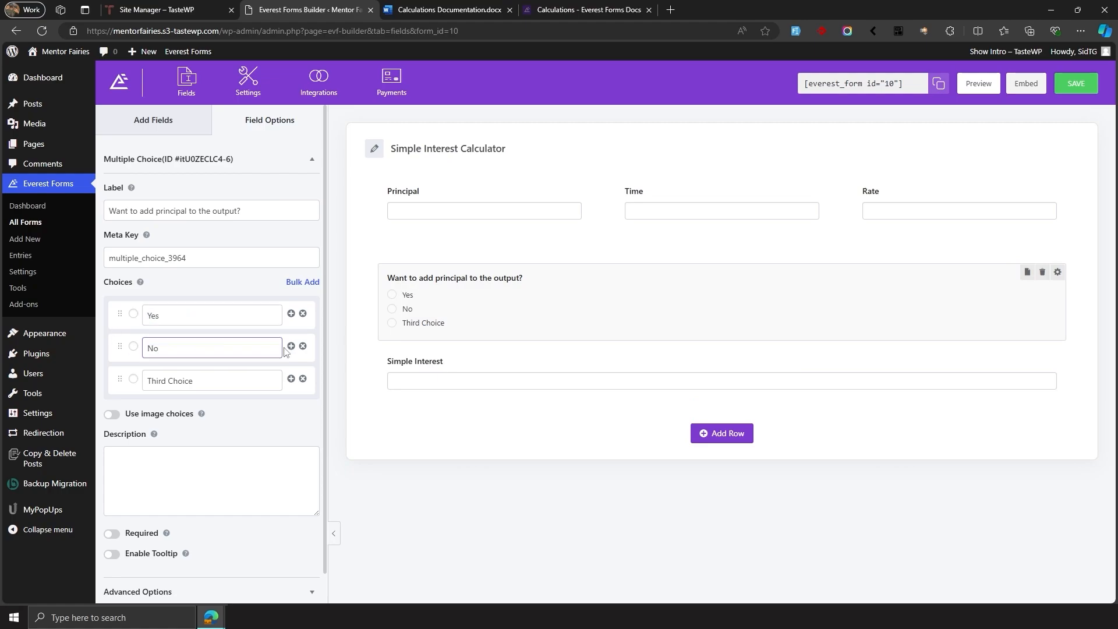
pyautogui.click(302, 378)
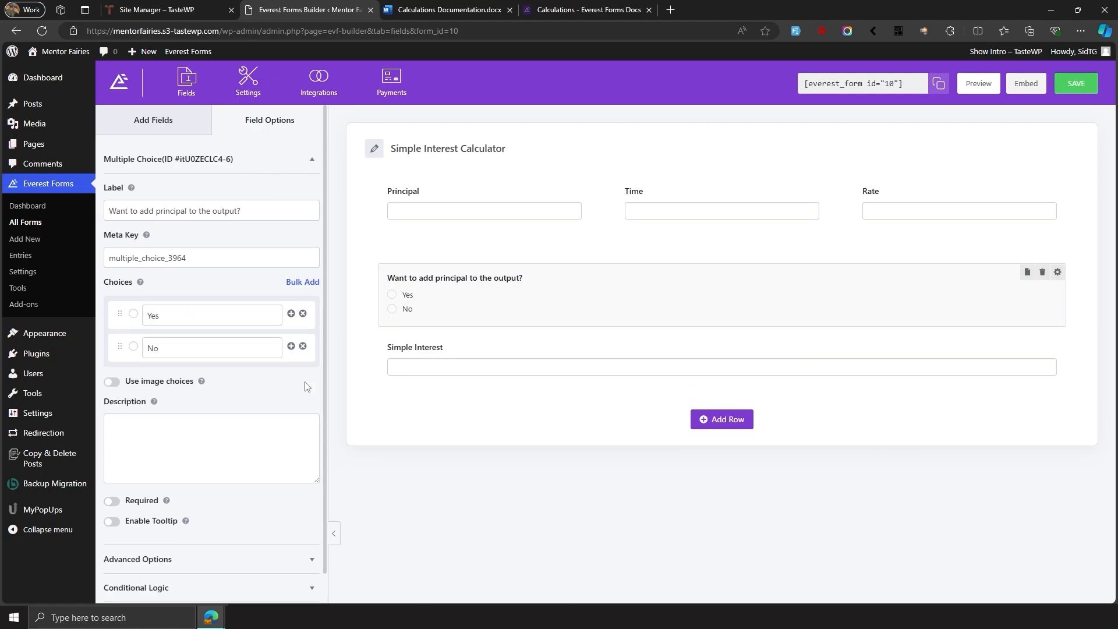
pyautogui.click(1076, 83)
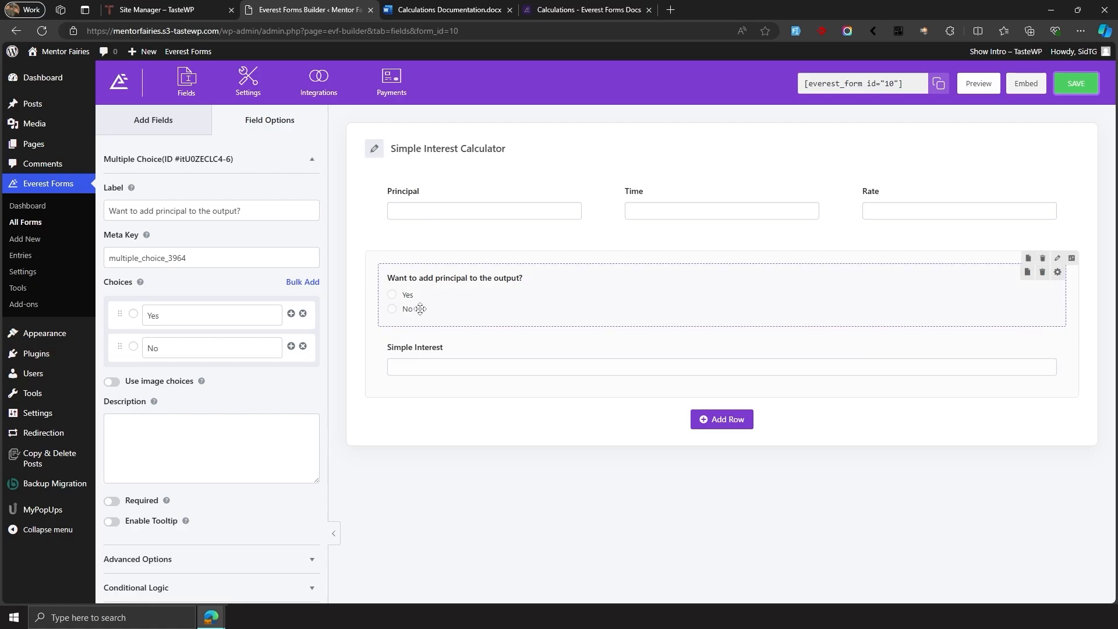
# - Open the Simple Interest field's calculation settings and clear its existing conditional expression
pyautogui.click(457, 350)
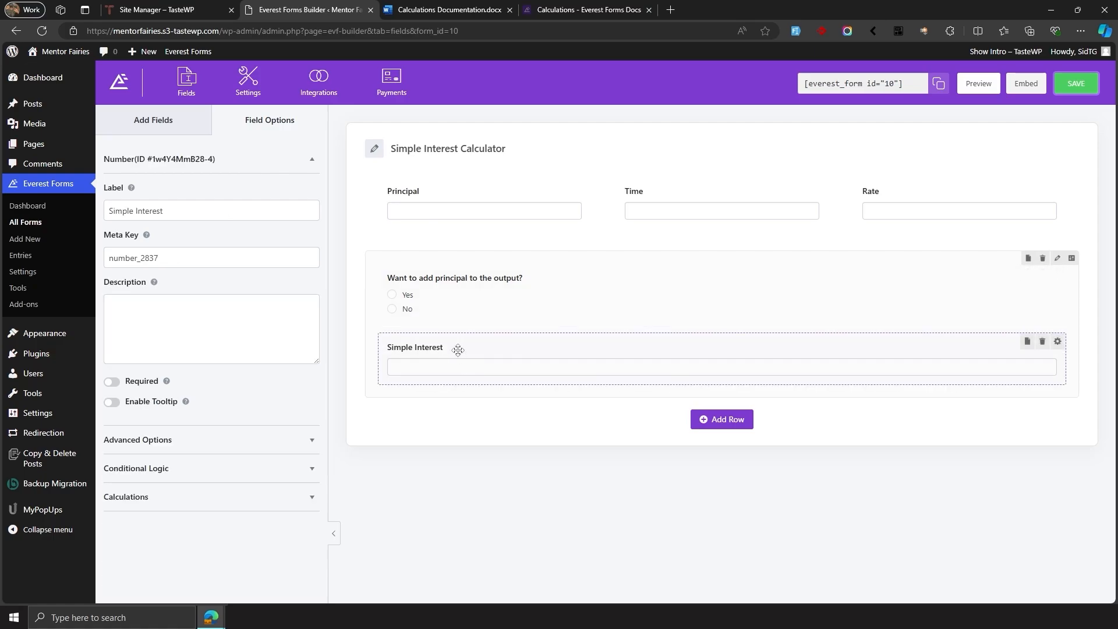
pyautogui.click(212, 497)
pyautogui.scroll(-4, 230, 419)
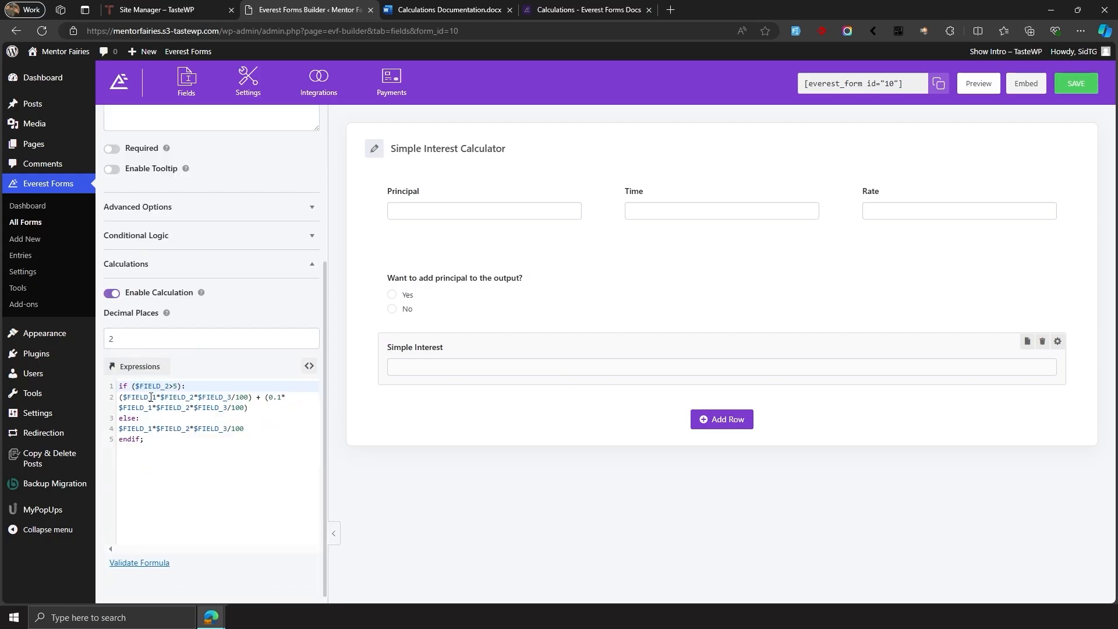
pyautogui.moveTo(245, 428); pyautogui.dragTo(102, 382)
pyautogui.press('BackSpace')
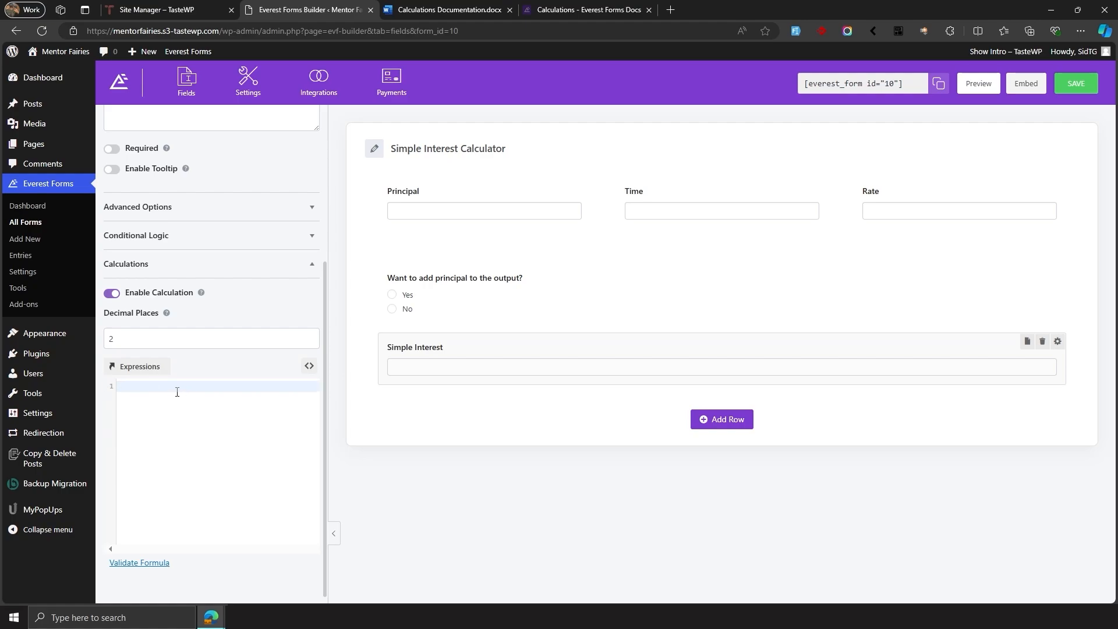
# - Insert an if/else/endif template into the empty Simple Interest expression
pyautogui.moveTo(141, 372)
pyautogui.moveTo(207, 423); pyautogui.dragTo(208, 434)
pyautogui.click(154, 461)
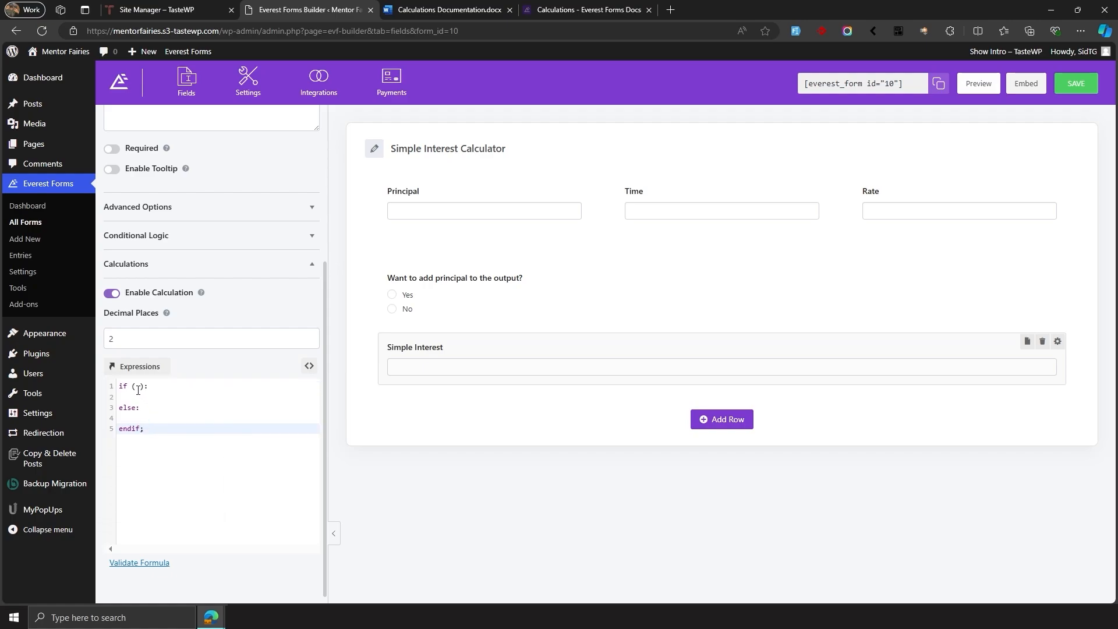
# - Replace the placeholder in the if condition with the multiple choice field ($FIELD_6) == "Yes"
pyautogui.click(139, 386)
pyautogui.press('BackSpace')
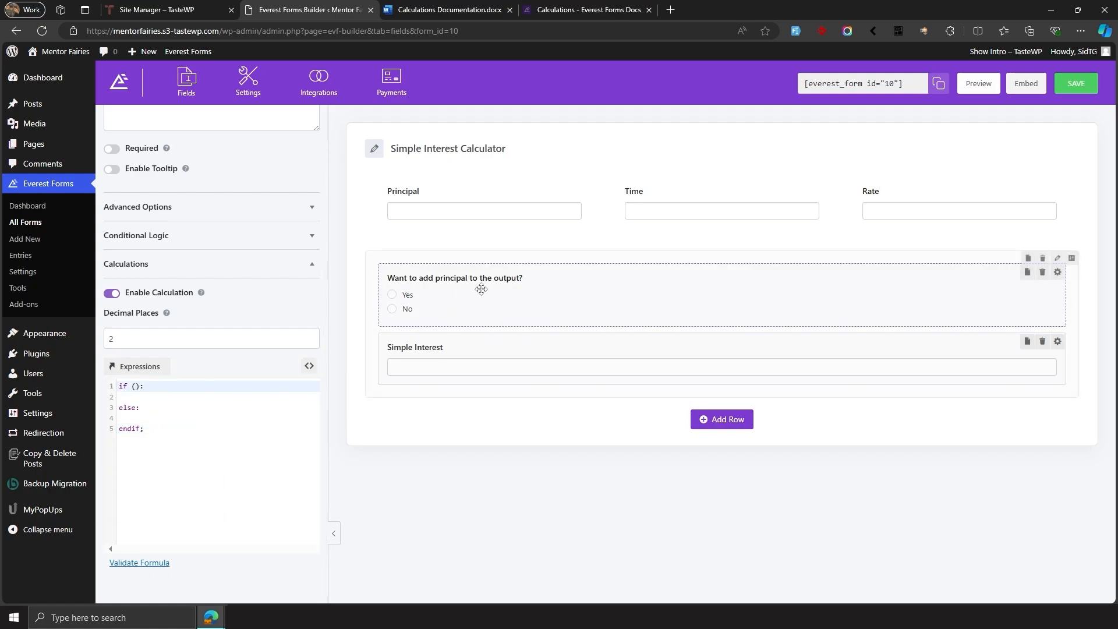
pyautogui.click(309, 365)
pyautogui.click(249, 452)
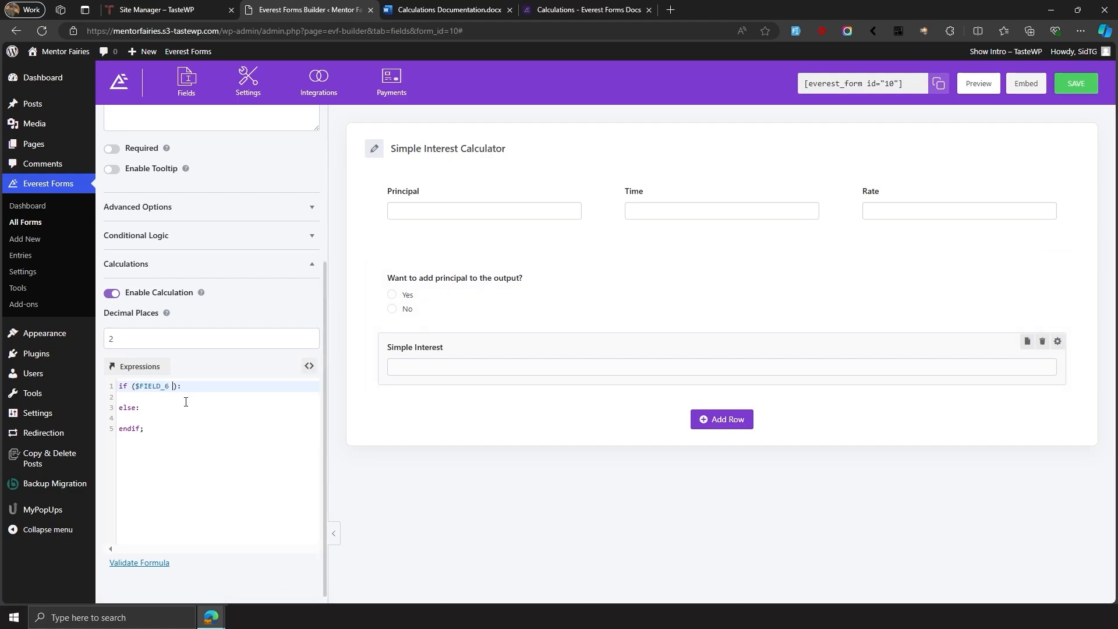
pyautogui.write('== "Yes')
pyautogui.moveTo(207, 386); pyautogui.dragTo(192, 384)
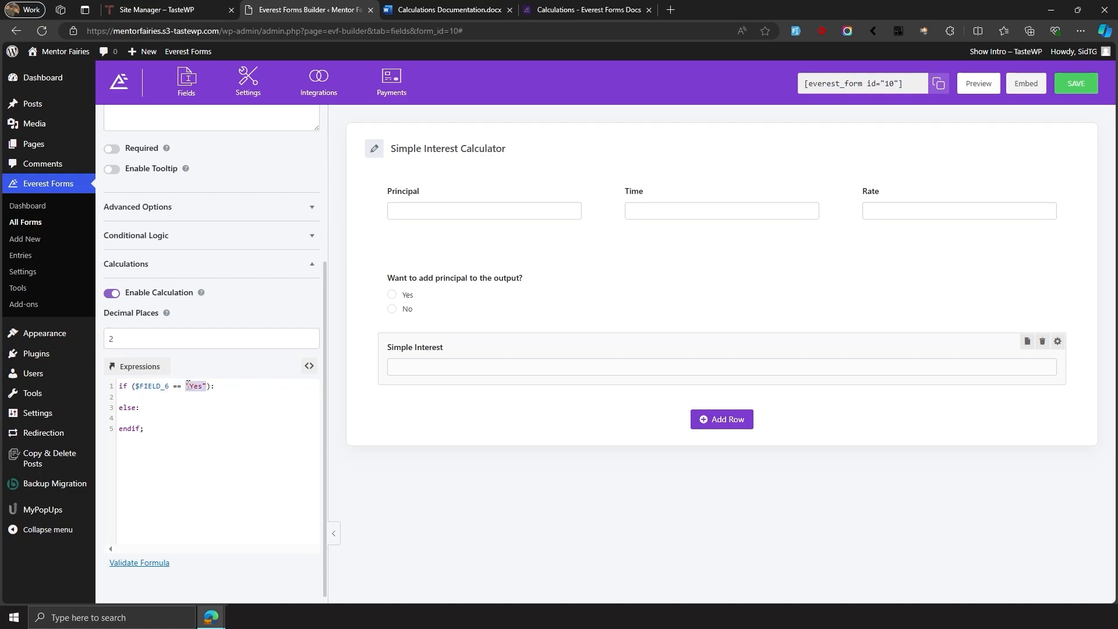
pyautogui.click(207, 387)
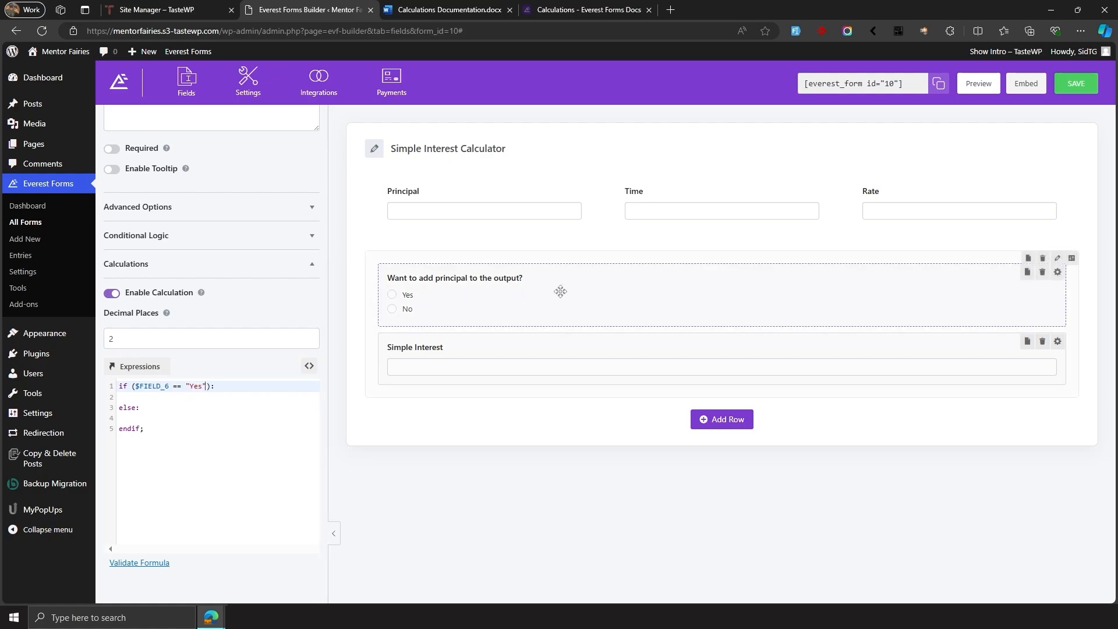
# - Fill the if branch with $FIELD_1*$FIELD_2*$FIELD_3/100 plus the Principal field
pyautogui.click(156, 395)
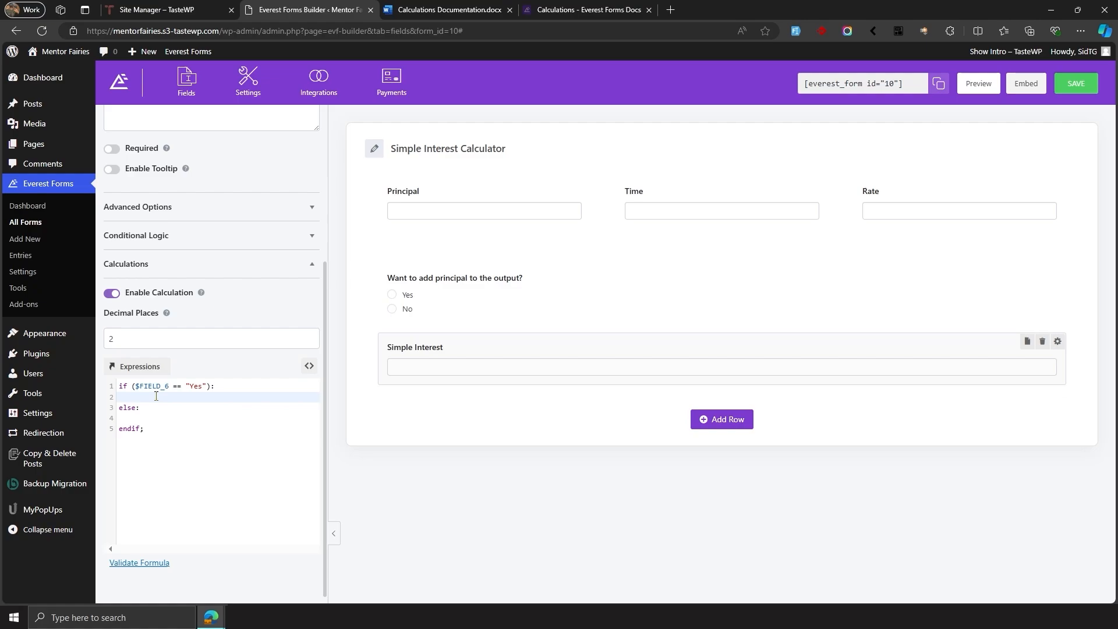
pyautogui.write('$FIELD_1*$FIELD_2*$FIELD_3/100')
pyautogui.write('+')
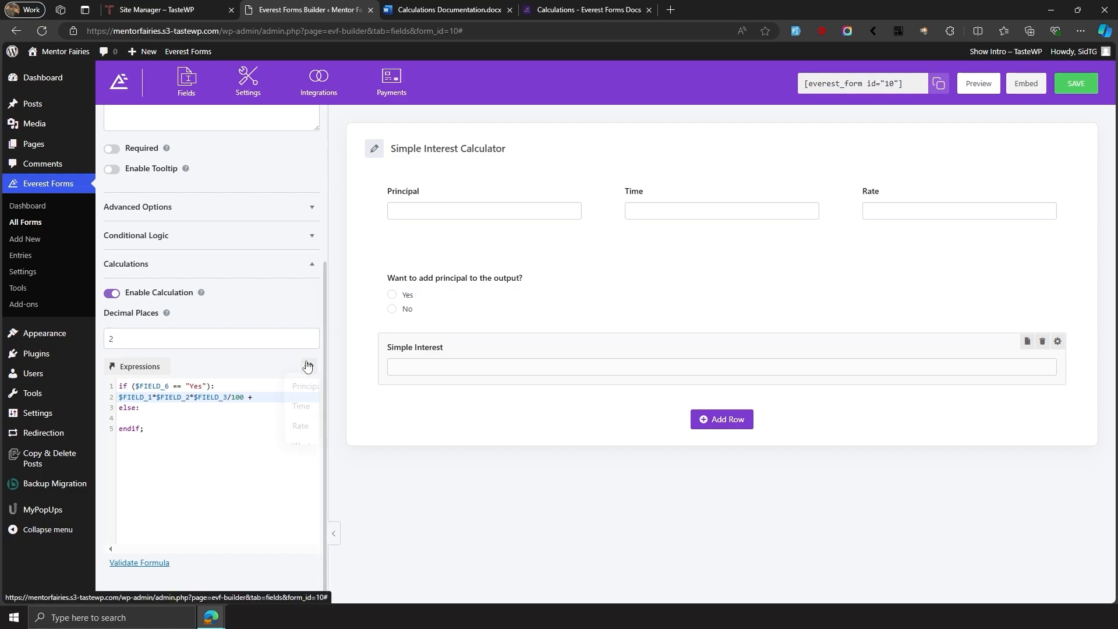
pyautogui.click(309, 365)
pyautogui.click(250, 387)
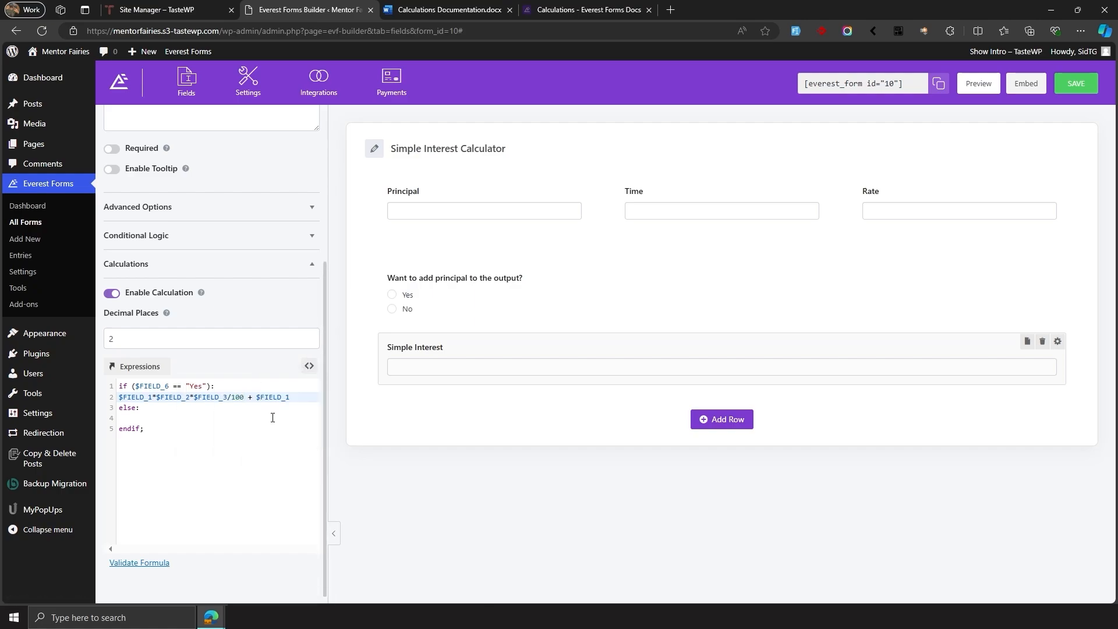
# - Enclose $FIELD_1*$FIELD_2*$FIELD_3/100 in the if branch in parentheses, leaving the added Principal outside
pyautogui.press('Left')
pyautogui.press('Left')
pyautogui.press('Left')
pyautogui.press('Left')
pyautogui.press('Left')
pyautogui.press('Left')
pyautogui.press('Left')
pyautogui.press('Left')
pyautogui.press('Left')
pyautogui.press('Left')
pyautogui.press('Left')
pyautogui.write(')')
pyautogui.press('Home')
pyautogui.write('(')
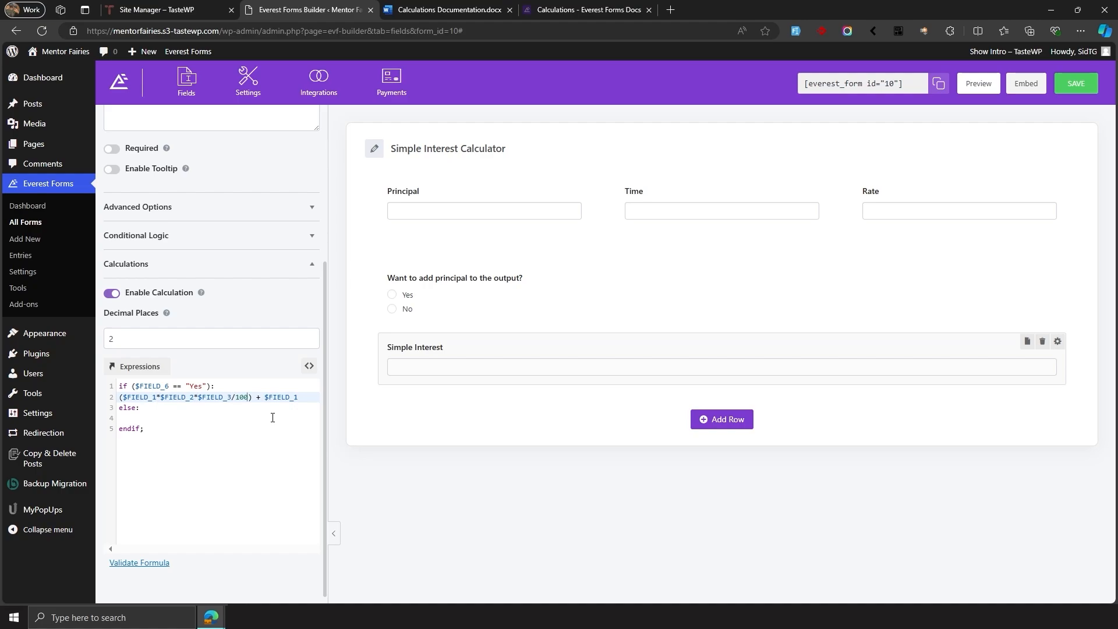
pyautogui.press('End')
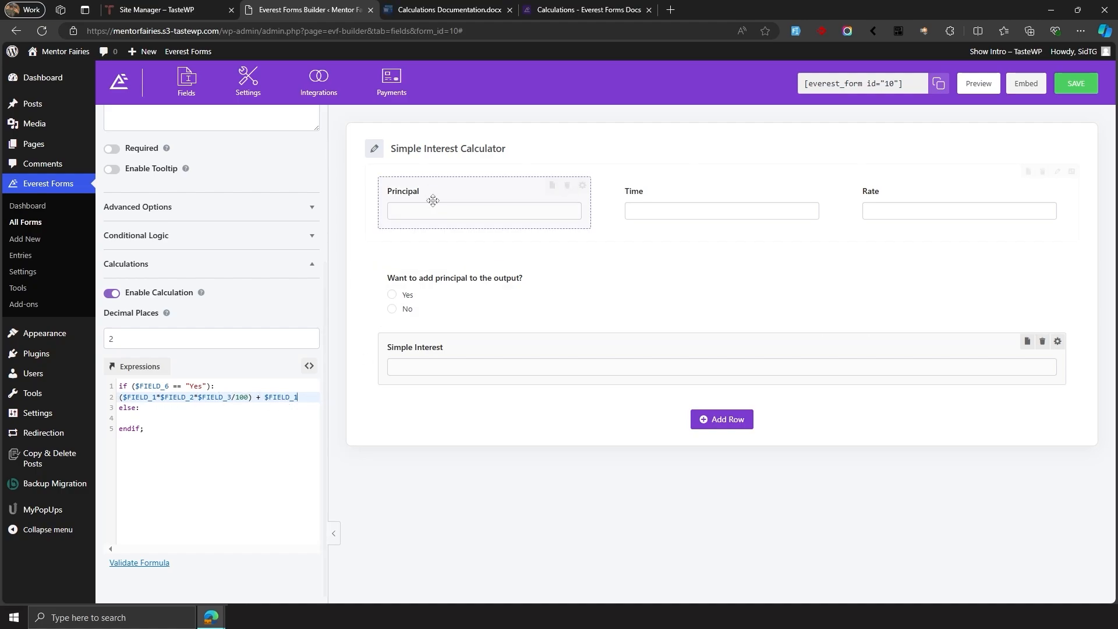
# - Enter $FIELD_1*$FIELD_2*$FIELD_3/100 in the else branch and validate the formula
pyautogui.click(151, 414)
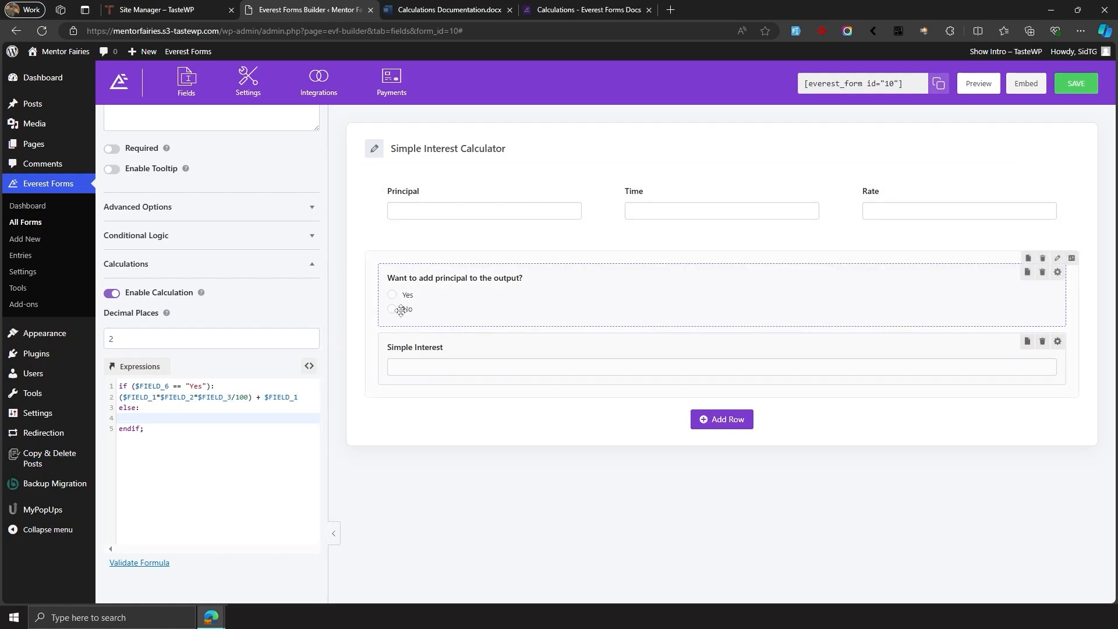
pyautogui.write('$FIELD_1*$FIELD_2*$FIELD_3/100')
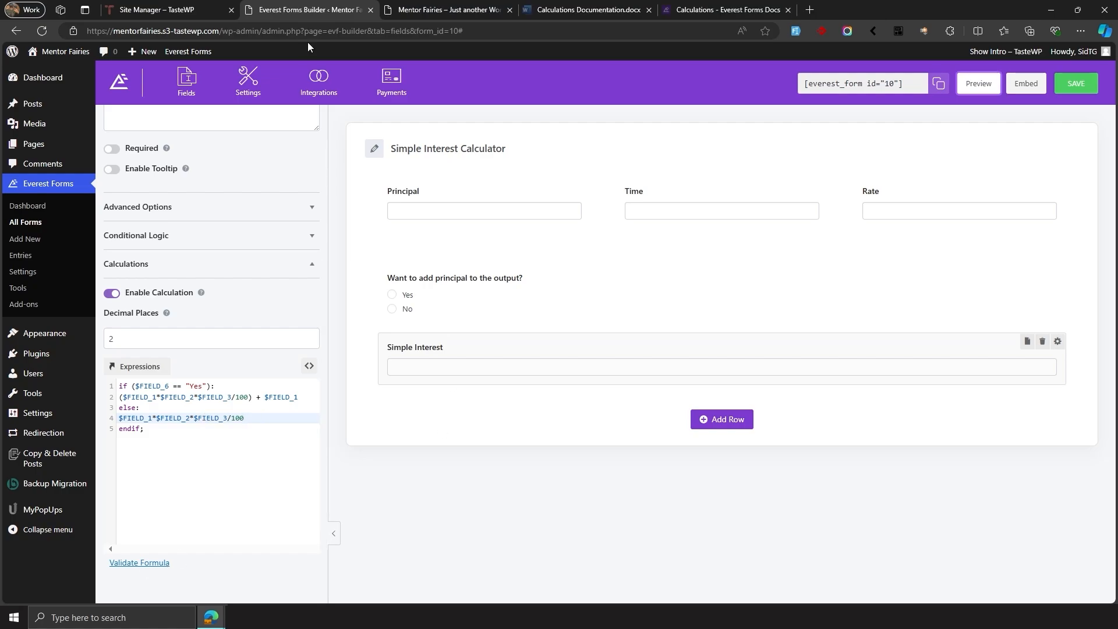
pyautogui.click(140, 565)
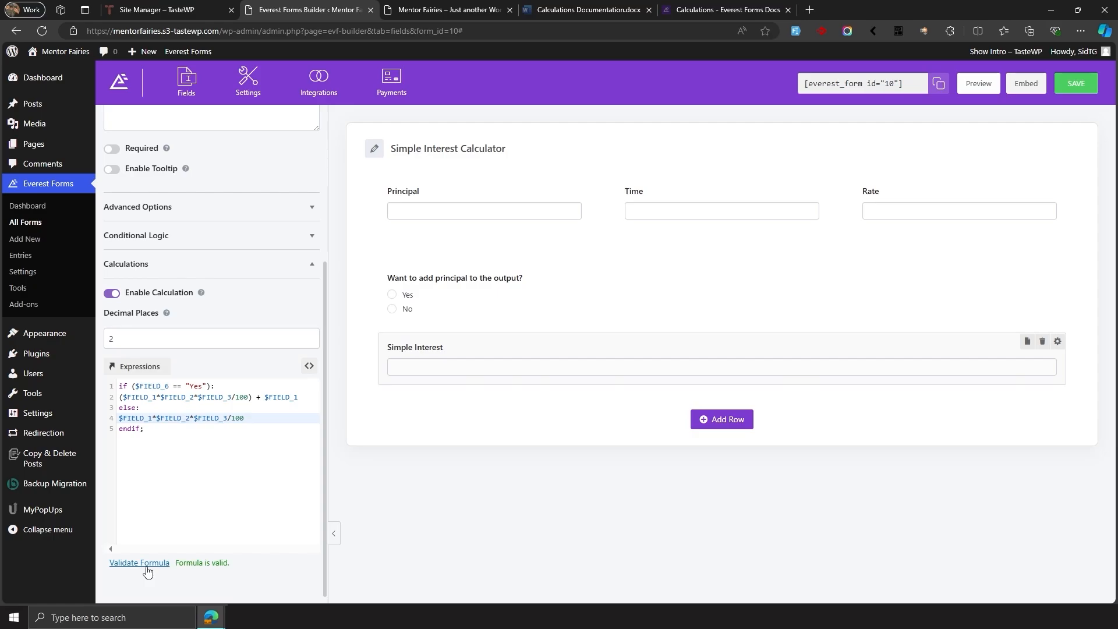
# - Enter 10000 as Principal, 10 as Time and 10 as Rate in the form preview and check the Simple Interest result
pyautogui.click(443, 10)
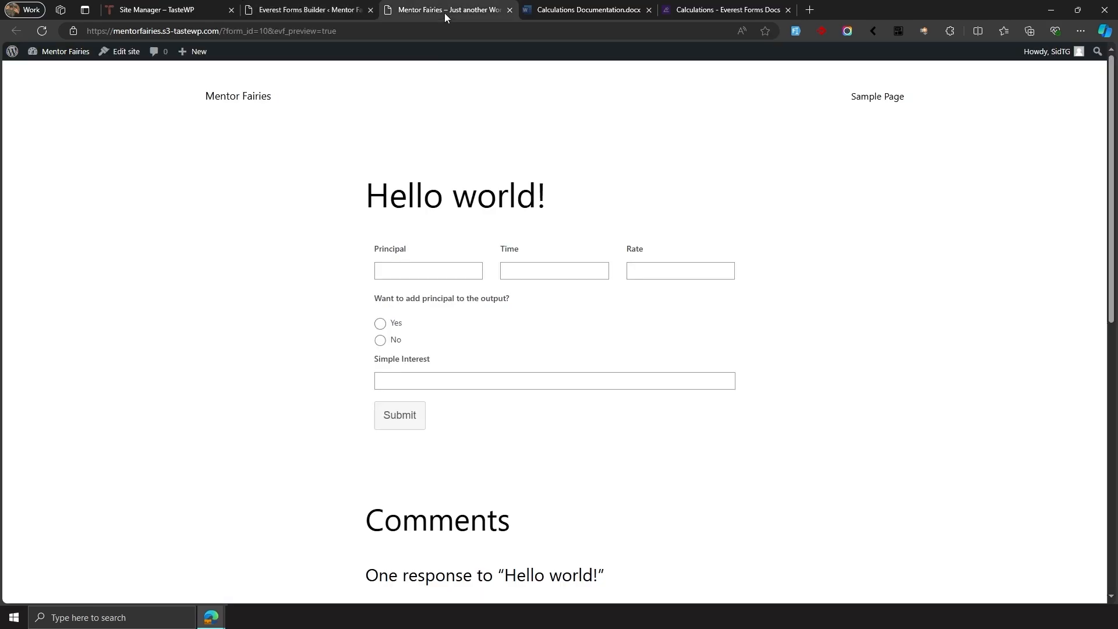
pyautogui.click(410, 272)
pyautogui.write('10000')
pyautogui.click(525, 270)
pyautogui.write('10')
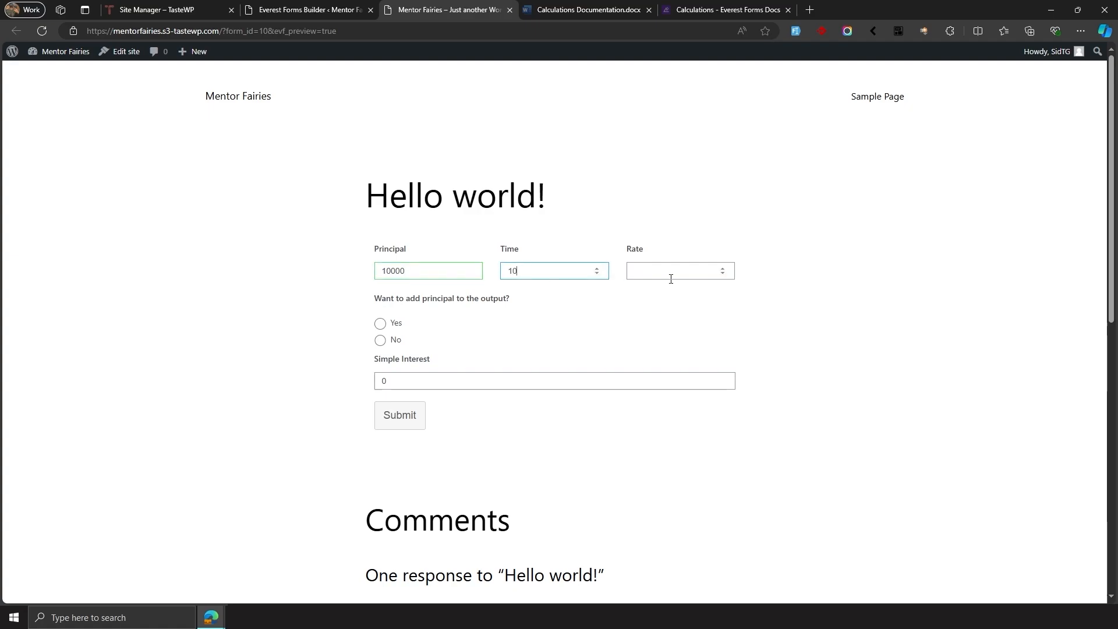
pyautogui.click(676, 275)
pyautogui.write('10')
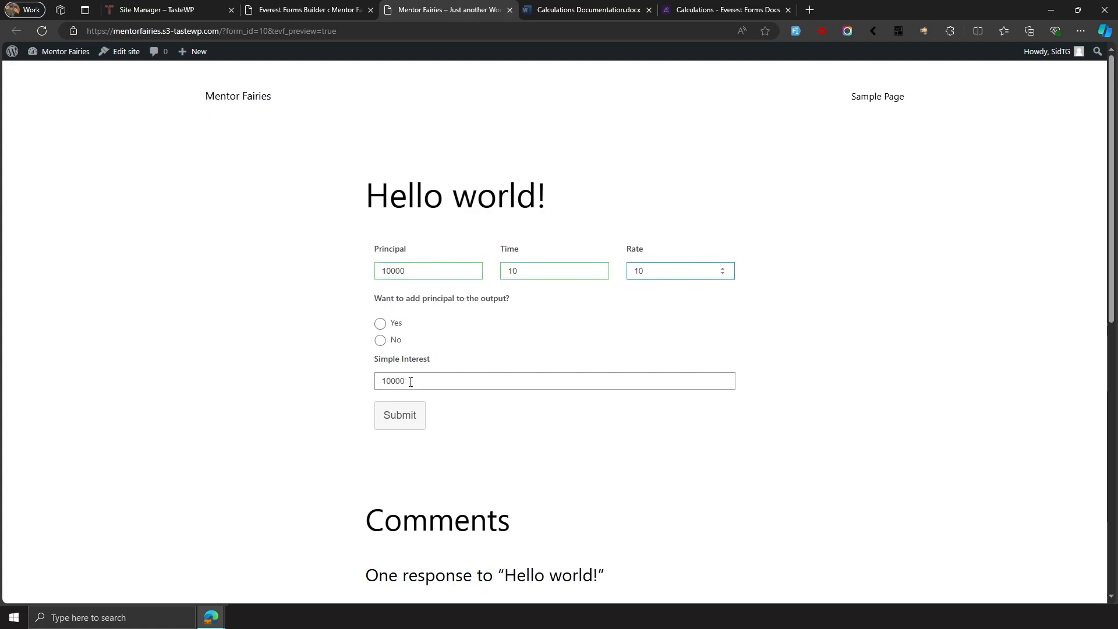
pyautogui.moveTo(411, 381); pyautogui.dragTo(368, 386)
pyautogui.click(420, 383)
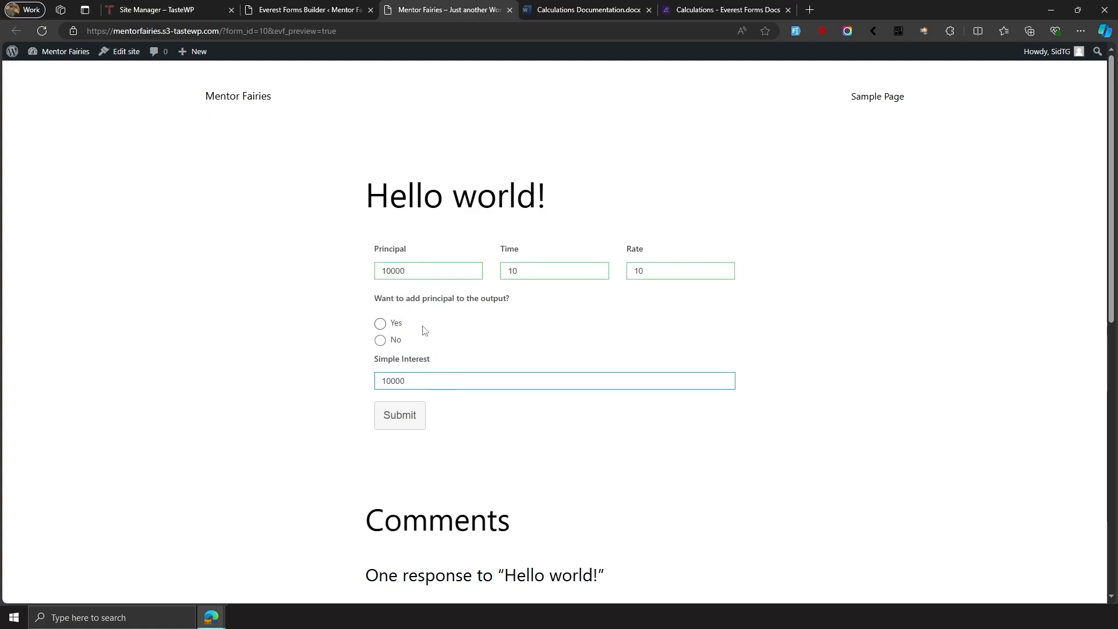
# - Answer the add-principal question with Yes and then No, checking the Simple Interest result for each choice
pyautogui.click(380, 323)
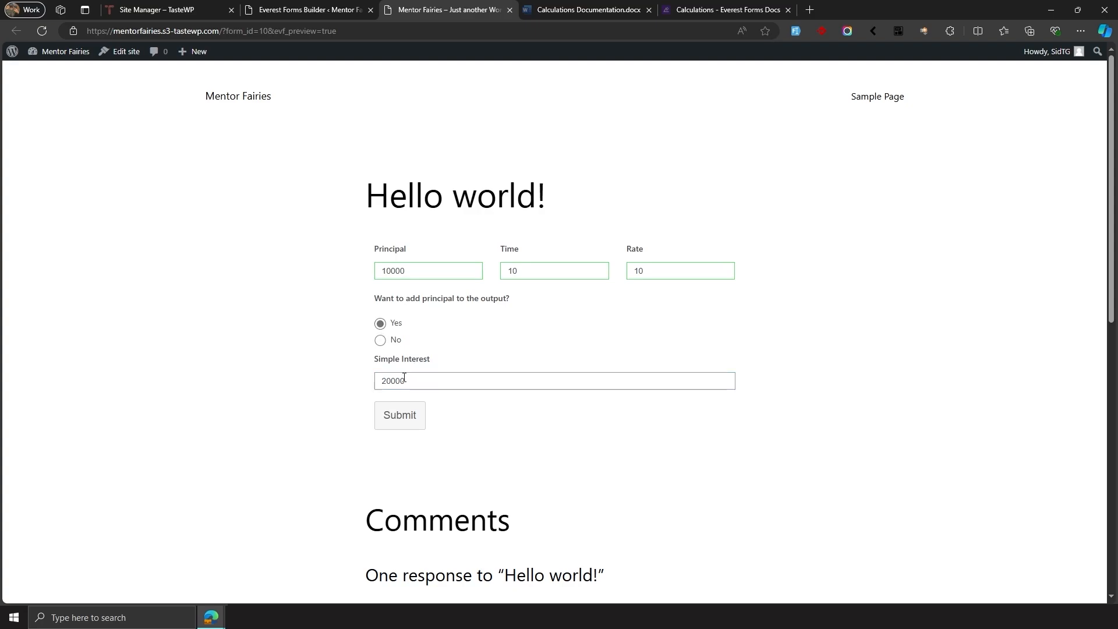
pyautogui.click(380, 340)
pyautogui.moveTo(436, 380); pyautogui.dragTo(355, 376)
pyautogui.click(491, 397)
# - Examine the Product Form's Coupon field and the conditional calculation on the Cookies item in the form builder
pyautogui.hotkey('ctrl', 'shift', 'Tab')
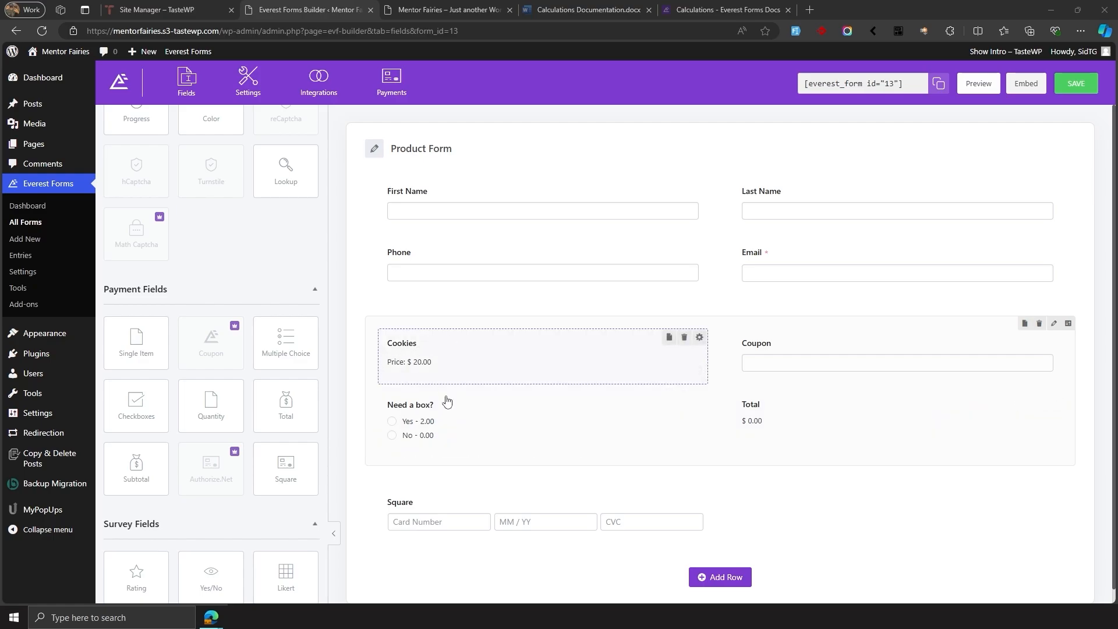
pyautogui.click(832, 340)
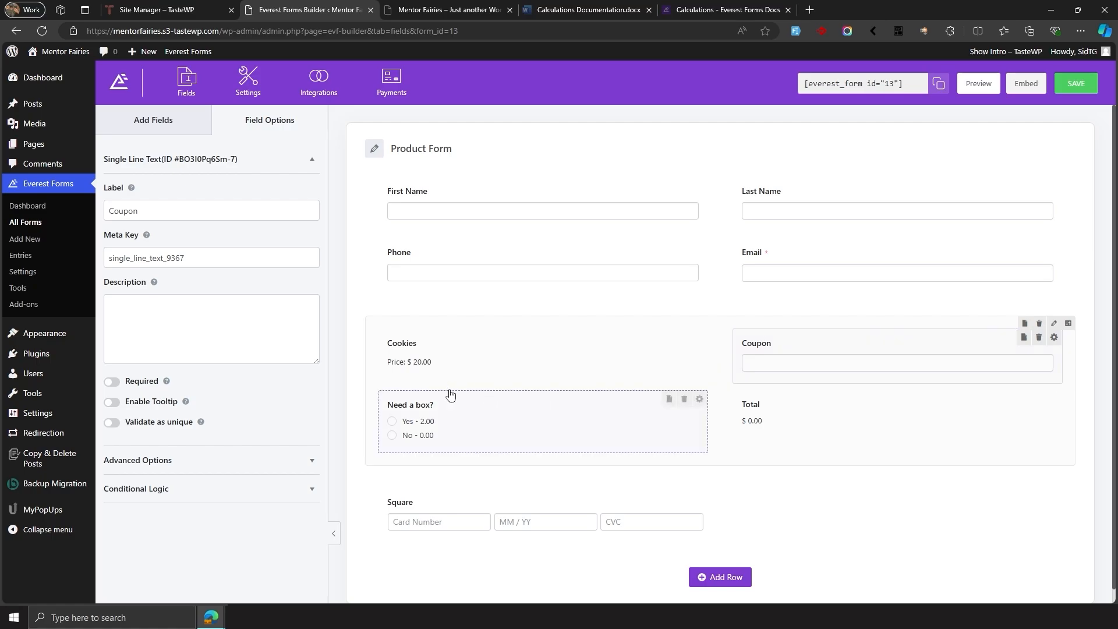
pyautogui.click(577, 349)
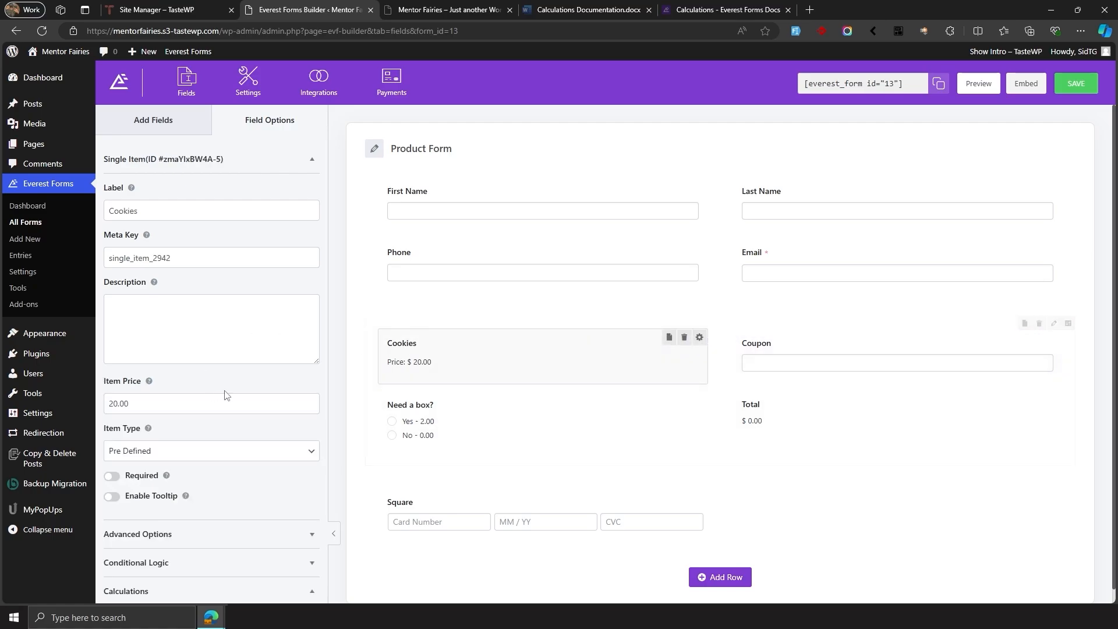
pyautogui.scroll(-5, 225, 394)
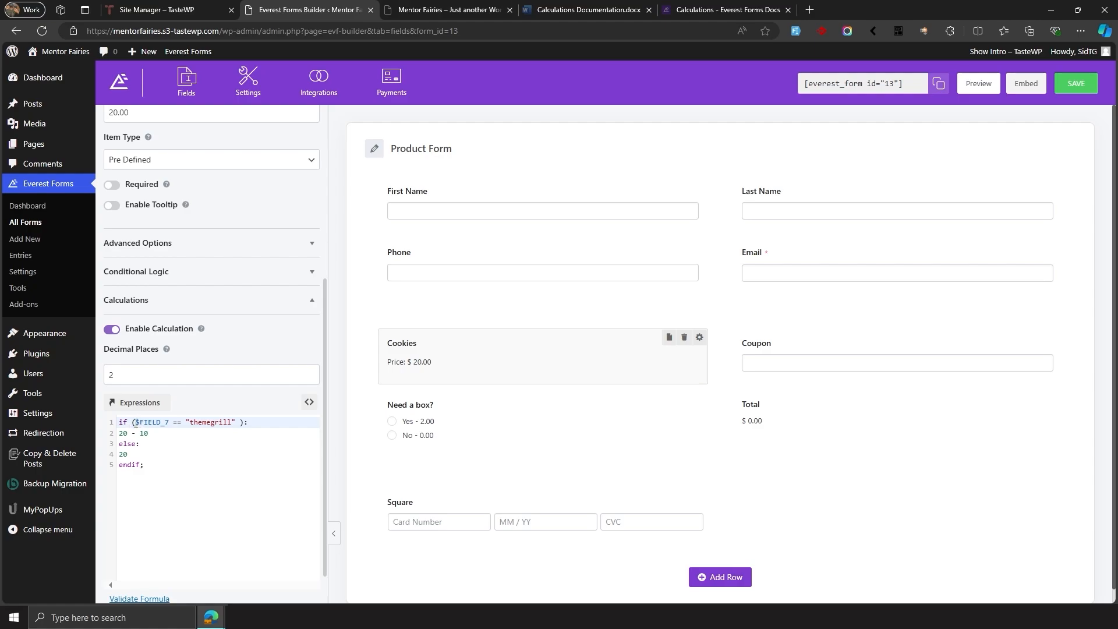
pyautogui.moveTo(135, 422); pyautogui.dragTo(237, 425)
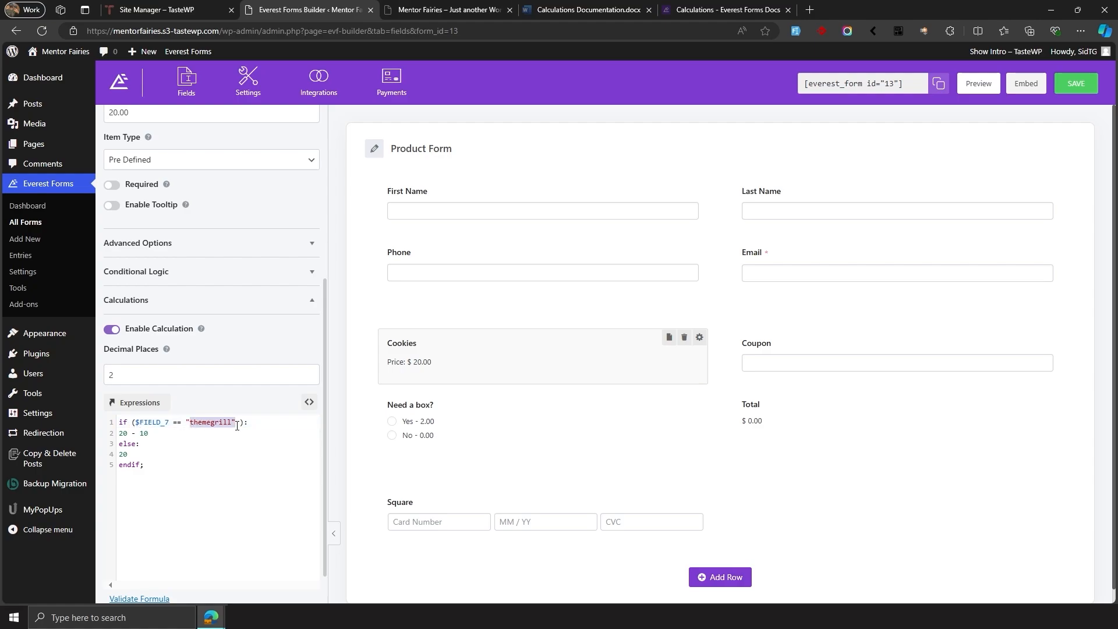
pyautogui.moveTo(119, 432); pyautogui.dragTo(129, 432)
pyautogui.moveTo(139, 432); pyautogui.dragTo(151, 433)
pyautogui.click(142, 455)
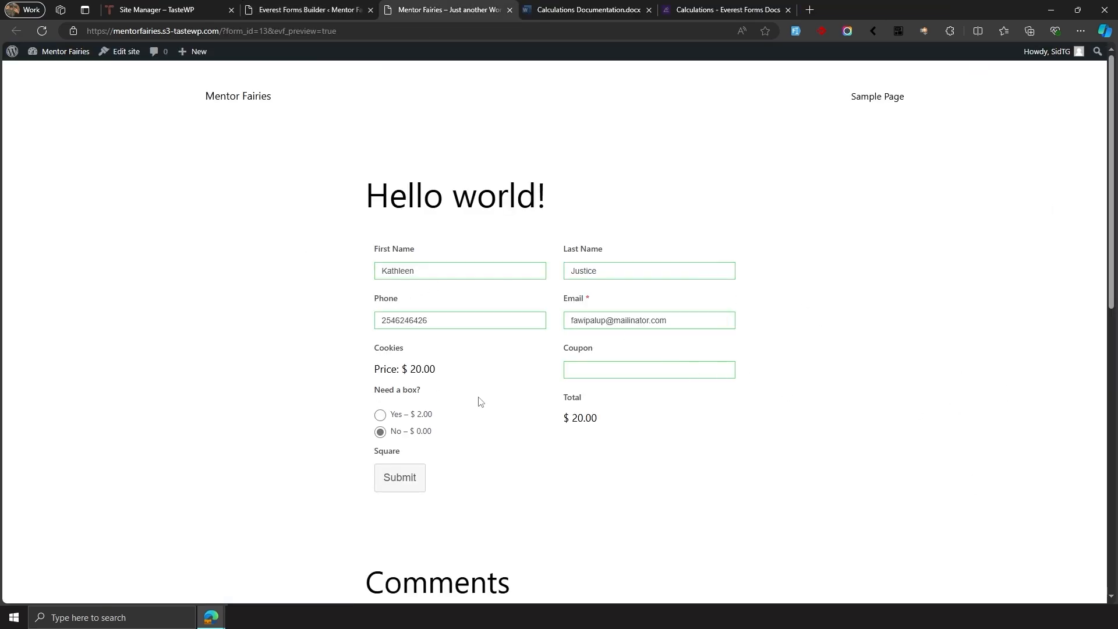
# - Choose Yes for the box and enter themegrill as the coupon in the Product Form preview
pyautogui.click(380, 415)
pyautogui.click(620, 369)
pyautogui.write('themegrill" ):')
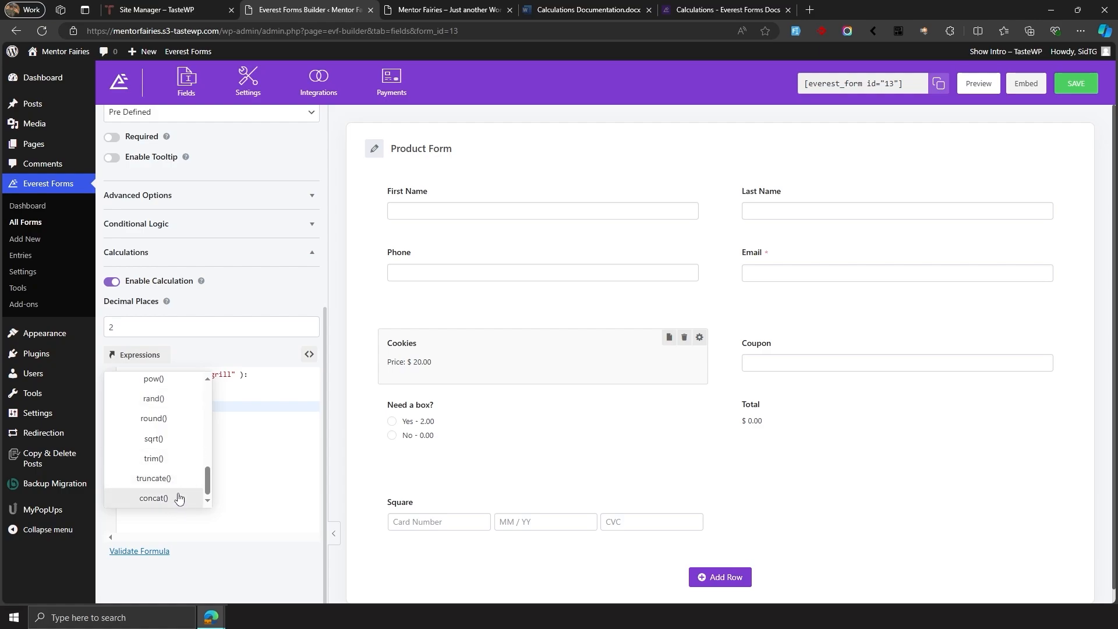
# - Check the coupon text in the Cookies formula and re-enter themegrill with a trailing space in the preview's Coupon field
pyautogui.moveTo(190, 374); pyautogui.dragTo(232, 373)
pyautogui.click(448, 10)
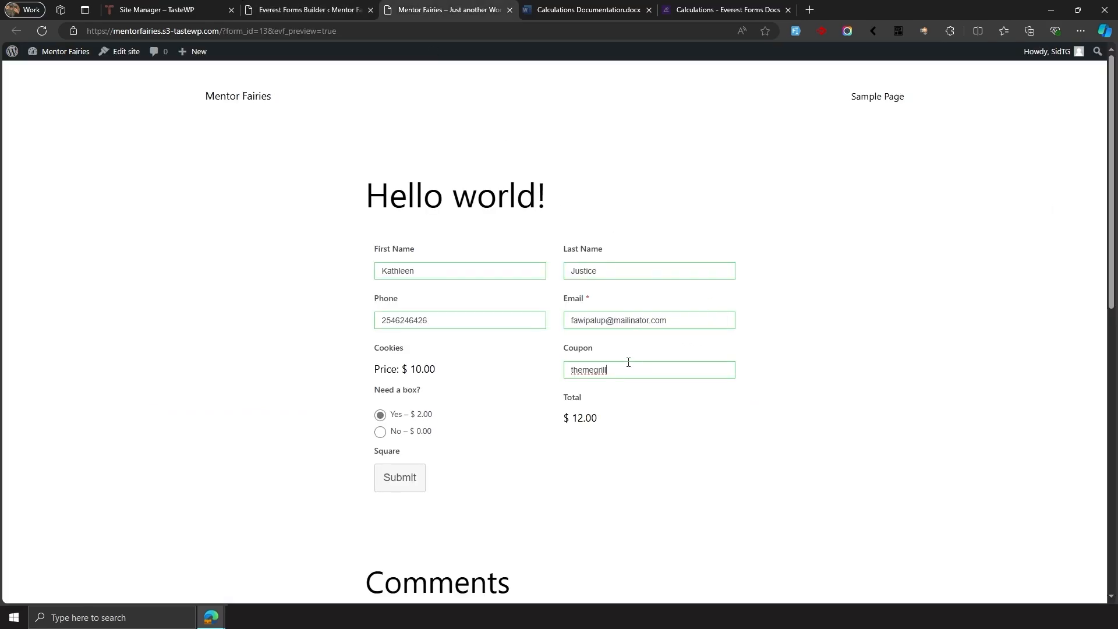
pyautogui.moveTo(627, 367); pyautogui.dragTo(531, 365)
pyautogui.write('themegrill')
pyautogui.moveTo(633, 370); pyautogui.dragTo(560, 371)
pyautogui.click(612, 375)
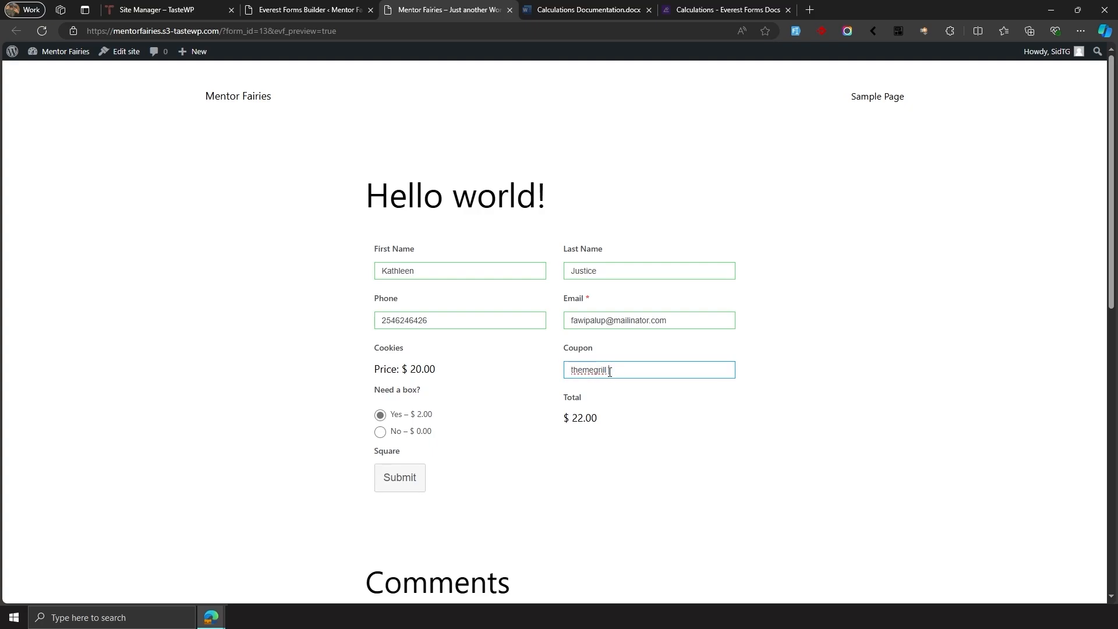
# - Replace the coupon text with "theme grill" to test a space between the words
pyautogui.press('BackSpace')
pyautogui.press('BackSpace')
pyautogui.press('BackSpace')
pyautogui.press('BackSpace')
pyautogui.press('BackSpace')
pyautogui.press('BackSpace')
pyautogui.press('BackSpace')
pyautogui.press('BackSpace')
pyautogui.press('BackSpace')
pyautogui.press('BackSpace')
pyautogui.write('theme grill')
# - Remove the space inside the coupon text so it reads themegrill
pyautogui.doubleClick(573, 369)
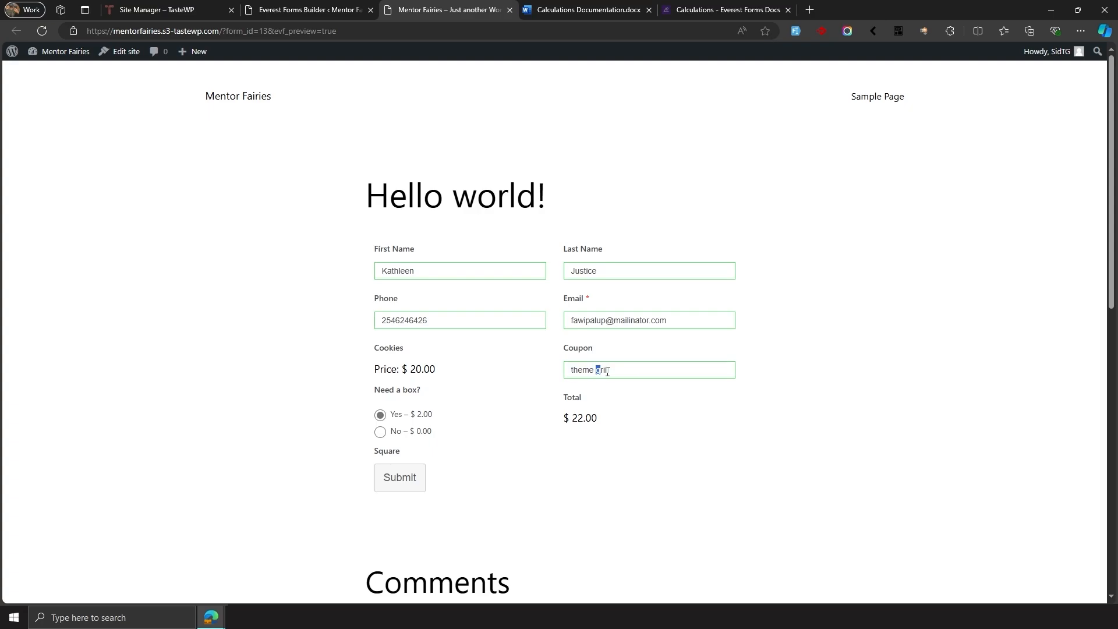
pyautogui.doubleClick(600, 369)
pyautogui.click(600, 372)
pyautogui.press('BackSpace')
pyautogui.click(612, 373)
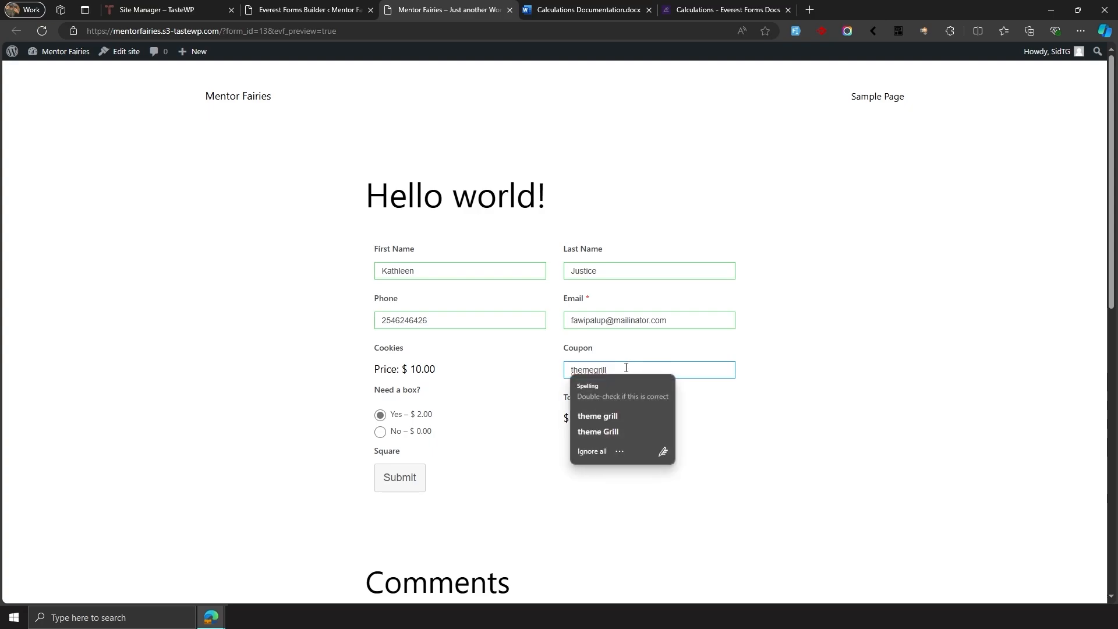
# - Test the coupon with extra spaces around it, leaving a space before themegrill, and check the Cookies price
pyautogui.click(626, 367)
pyautogui.click(572, 368)
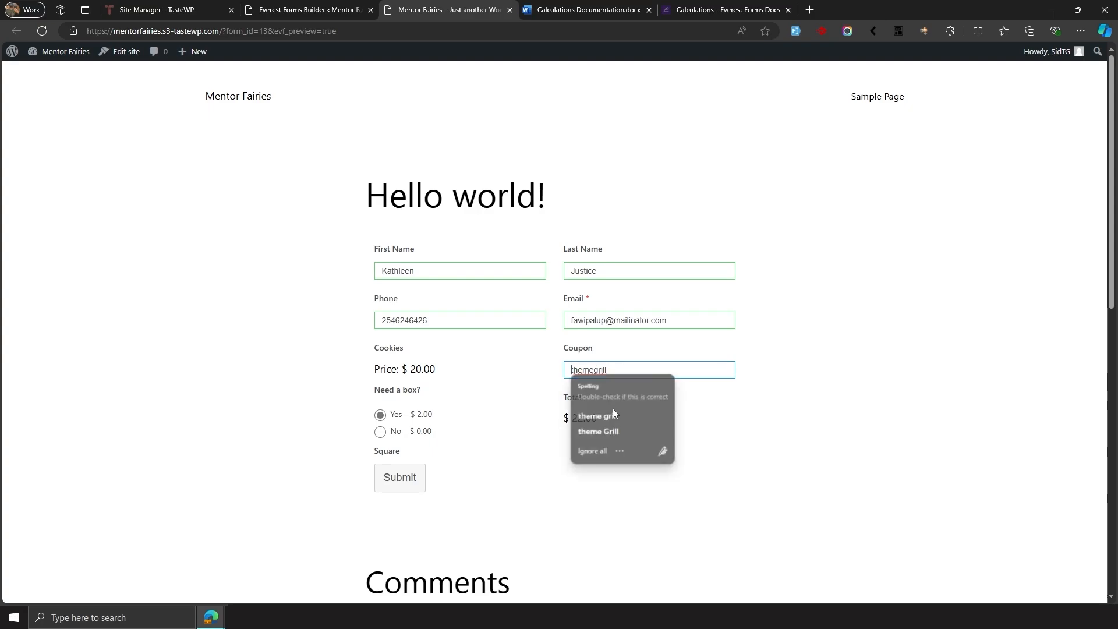
pyautogui.moveTo(635, 370); pyautogui.dragTo(608, 371)
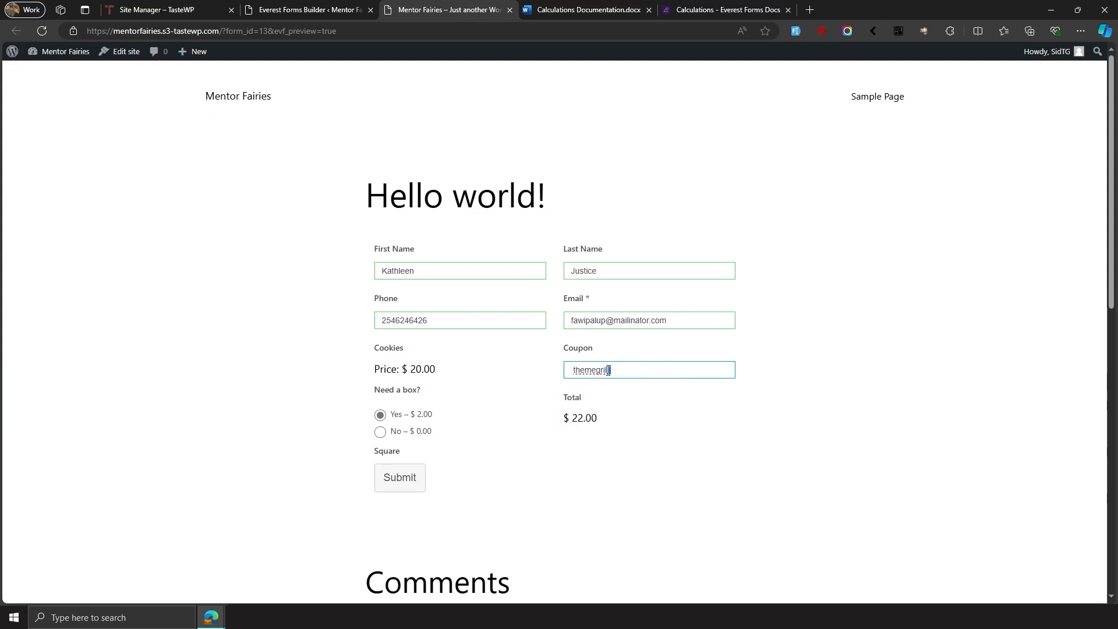
pyautogui.click(574, 369)
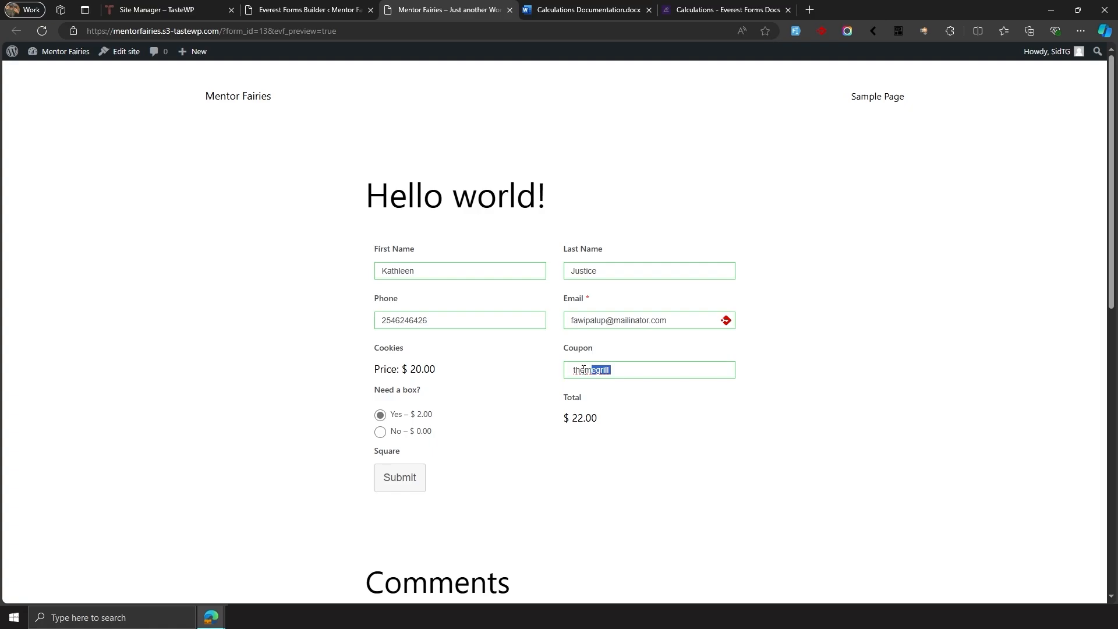
pyautogui.moveTo(583, 369); pyautogui.dragTo(563, 373)
pyautogui.click(617, 372)
pyautogui.moveTo(574, 370)
pyautogui.mouseDown()
pyautogui.moveTo(562, 374)
pyautogui.moveTo(569, 362)
pyautogui.mouseUp()
pyautogui.doubleClick(603, 370)
pyautogui.click(615, 369)
# - Replace $FIELD_7 in the Cookies formula's if condition with trim($FIELD_7), using the trim() expression and the Coupon field
pyautogui.click(340, 5)
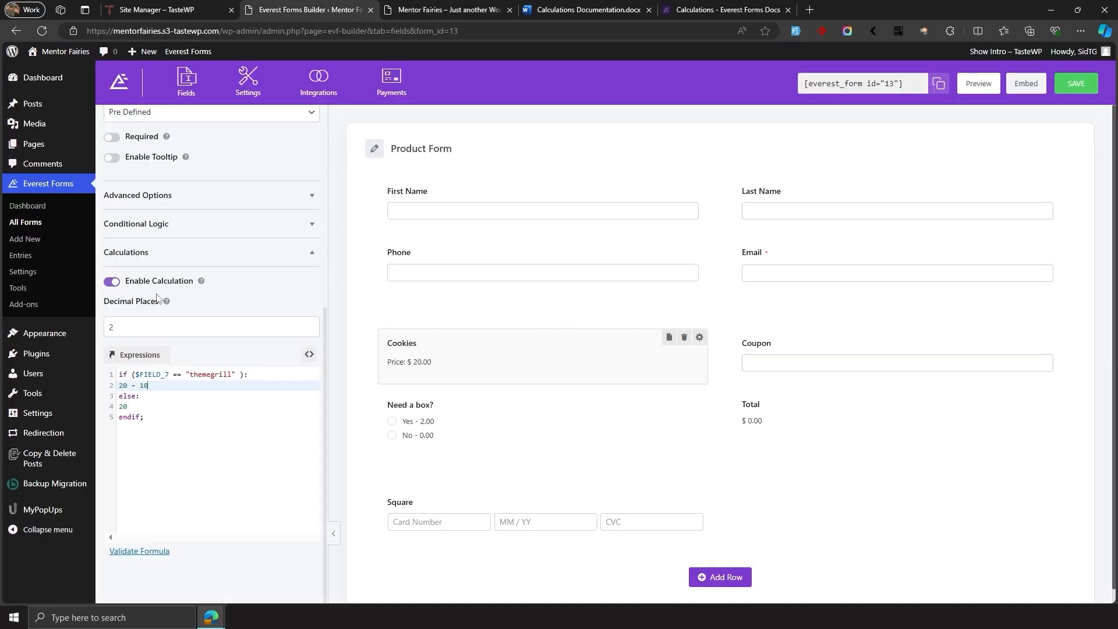
pyautogui.click(138, 355)
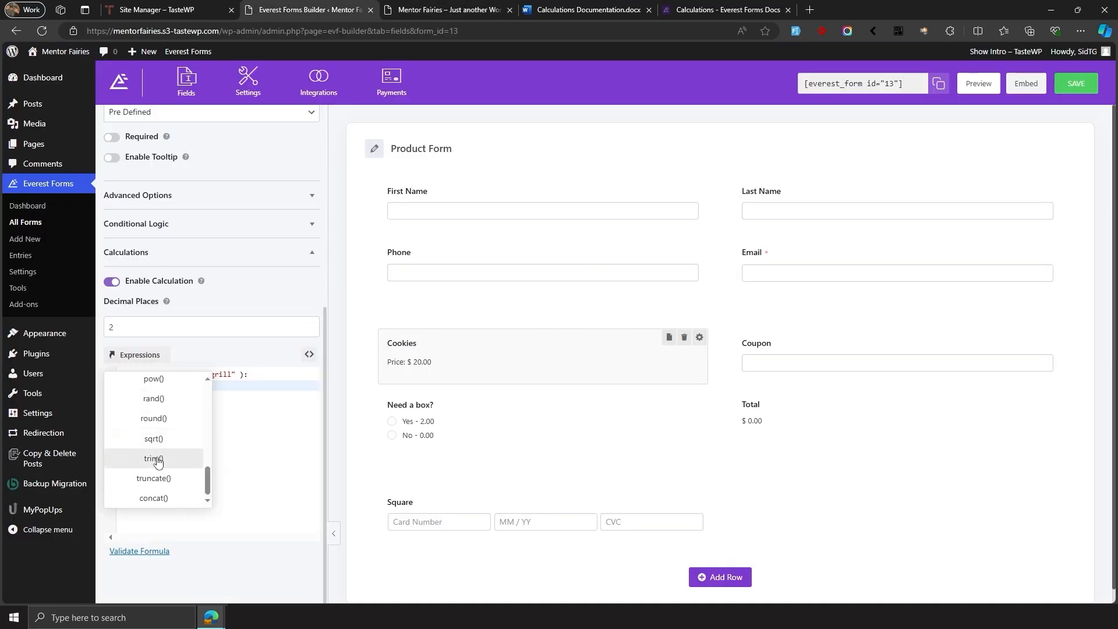
pyautogui.click(271, 377)
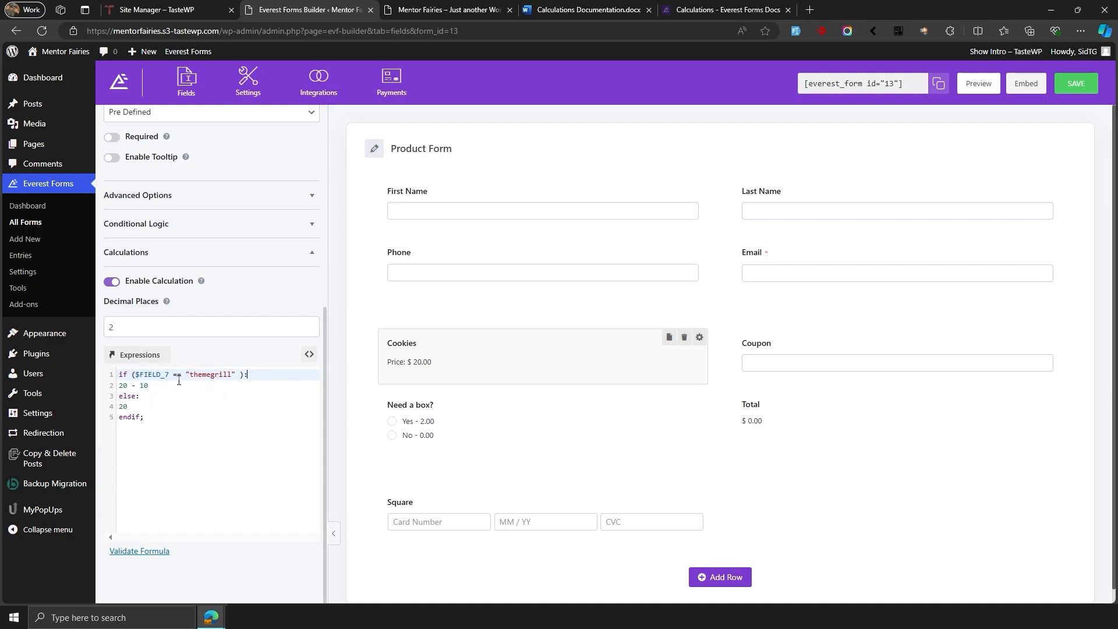
pyautogui.moveTo(173, 377); pyautogui.dragTo(136, 376)
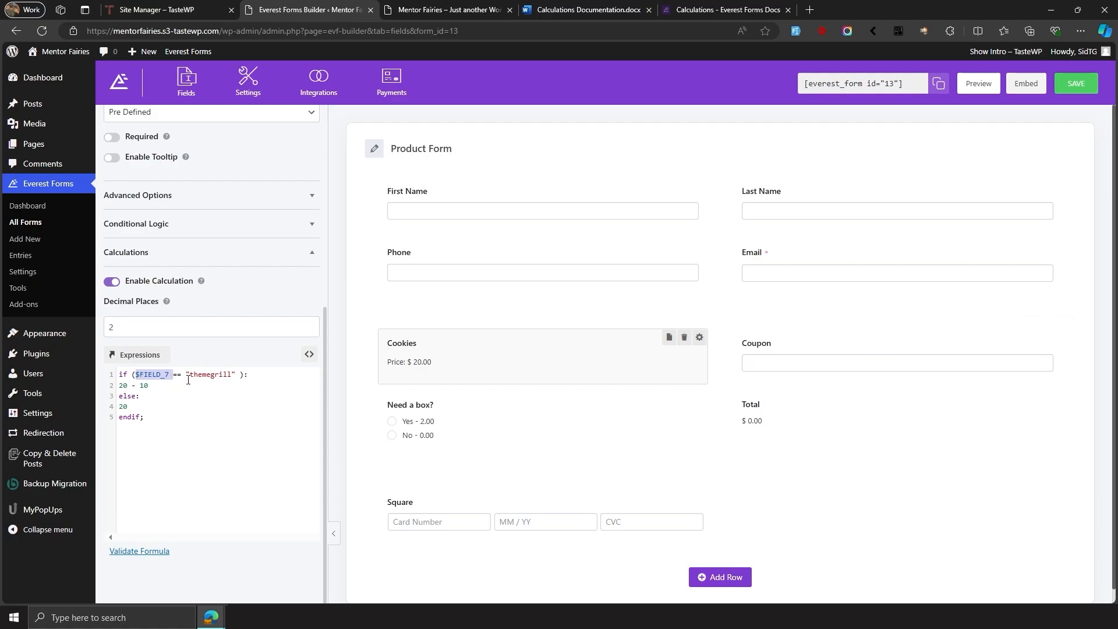
pyautogui.press('BackSpace')
pyautogui.click(144, 358)
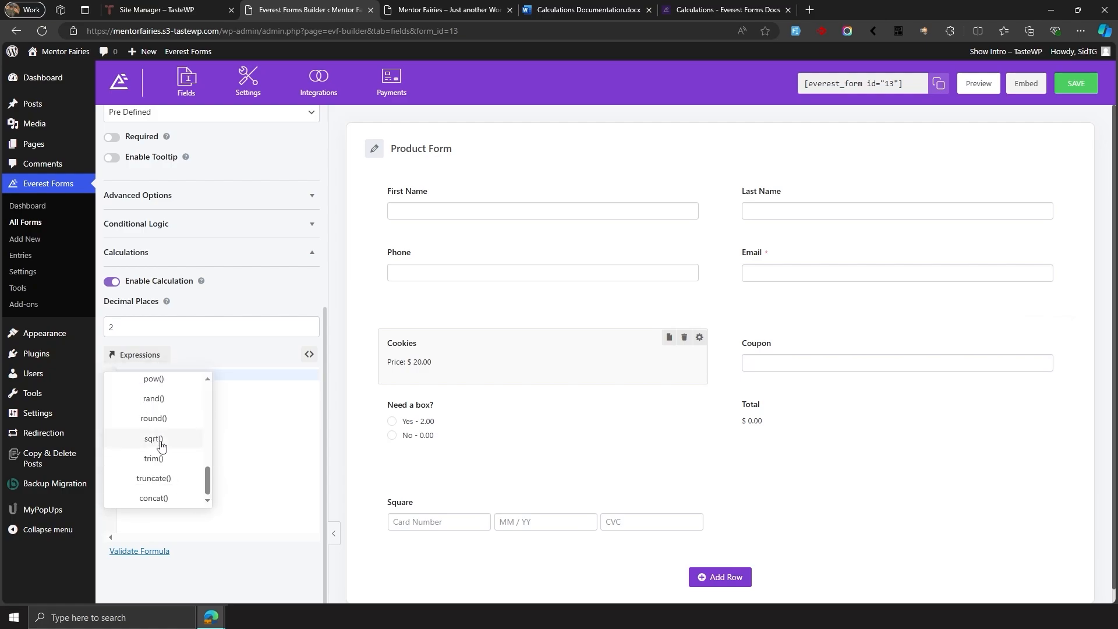
pyautogui.click(162, 460)
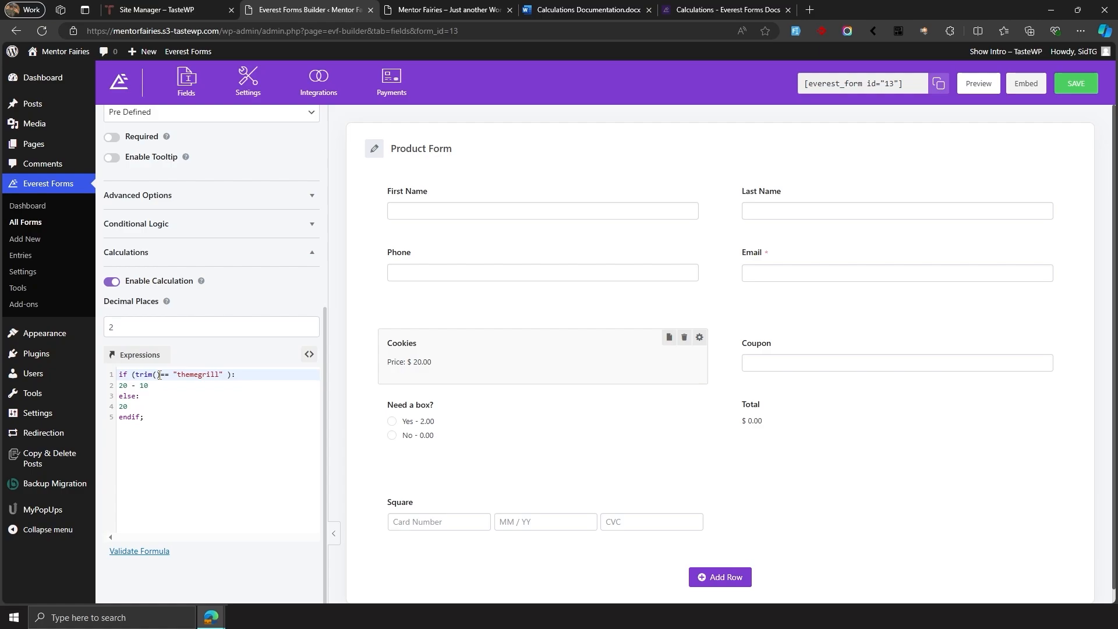
pyautogui.click(308, 354)
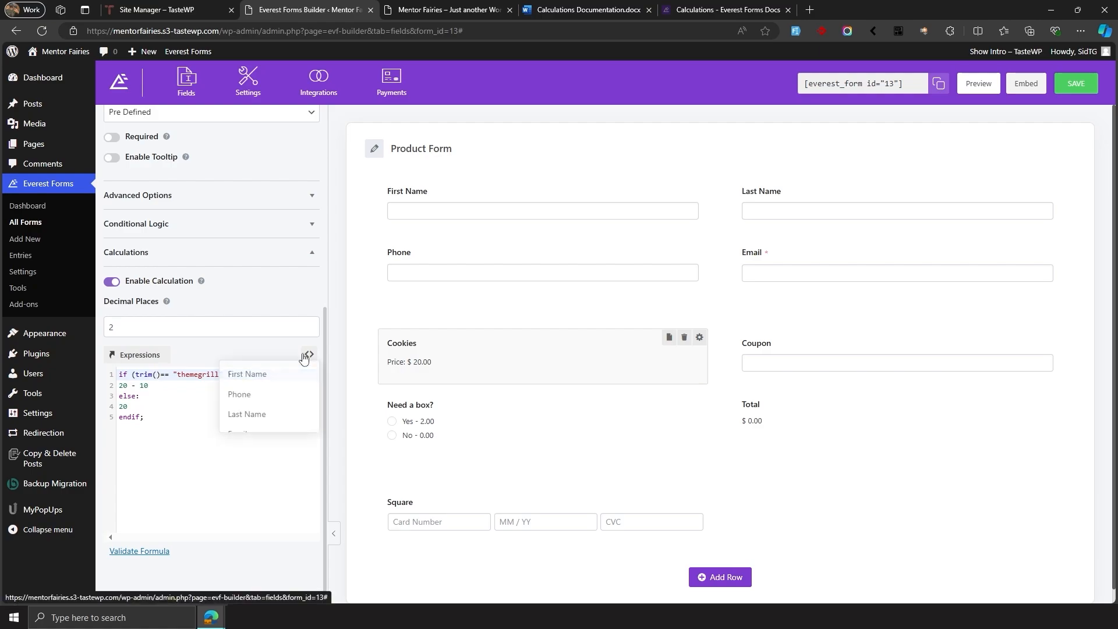
pyautogui.click(222, 474)
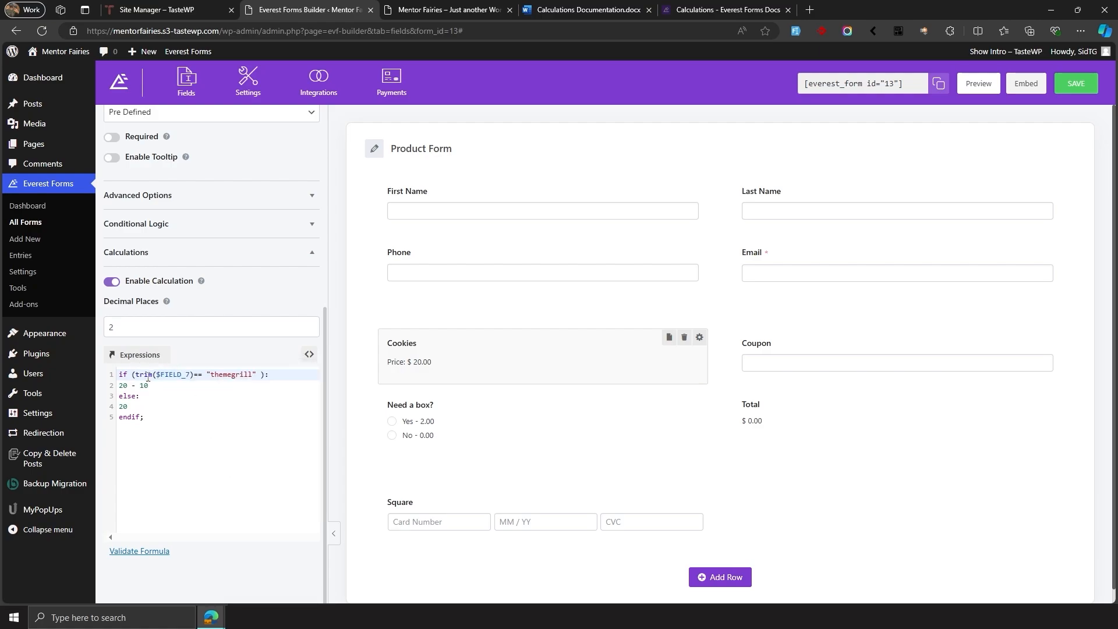
# - Enclose trim($FIELD_7) in its own parentheses within the if condition, validate the formula and review the full condition
pyautogui.moveTo(135, 375); pyautogui.dragTo(193, 375)
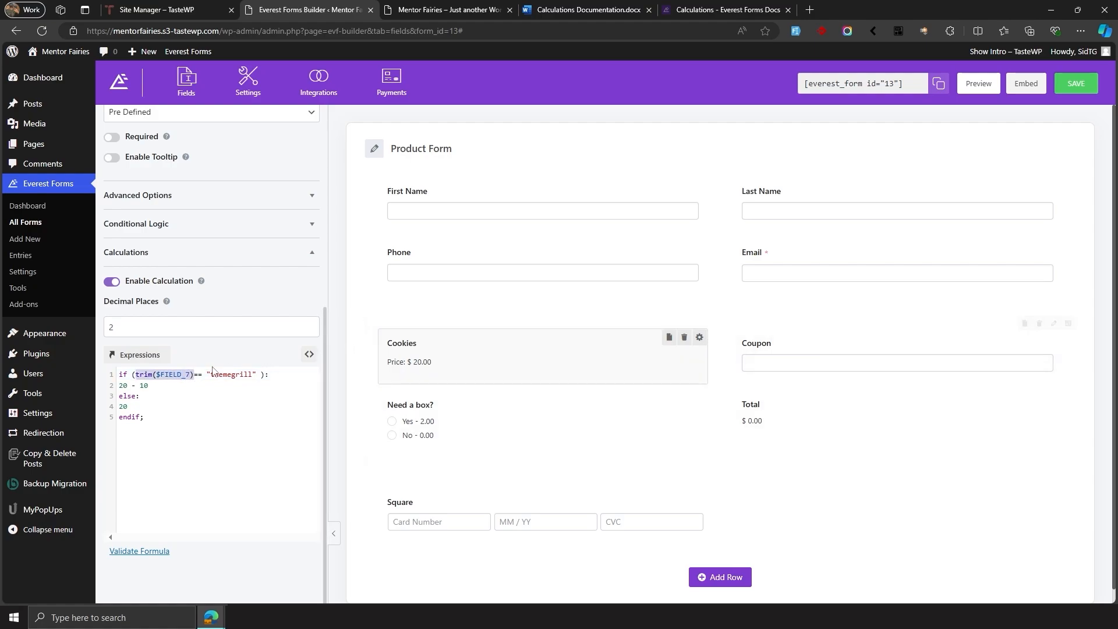
pyautogui.click(208, 374)
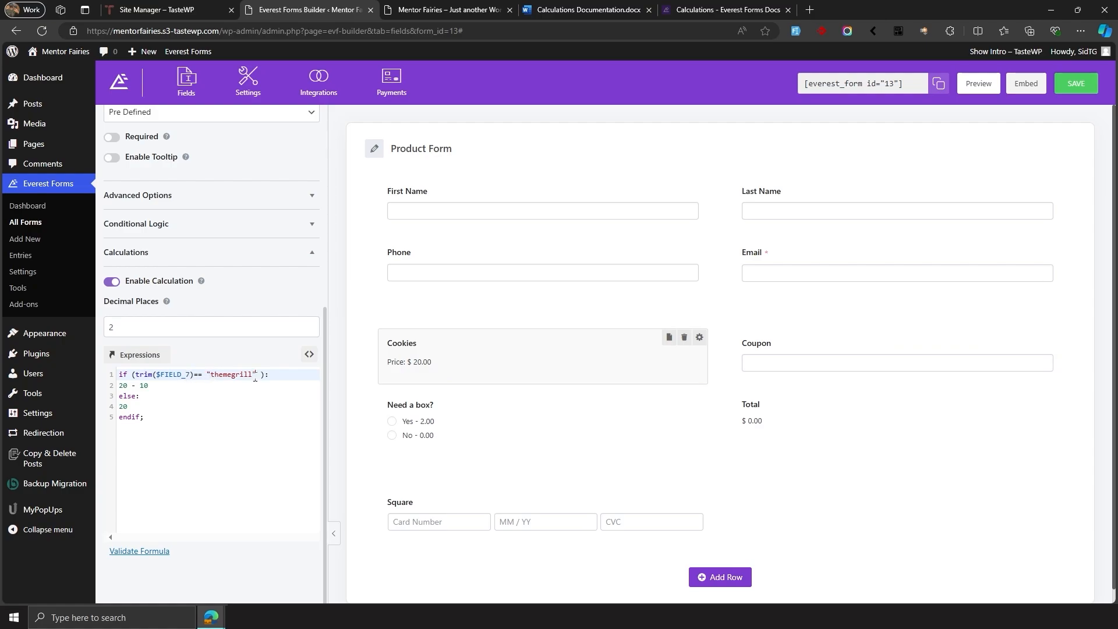
pyautogui.moveTo(211, 376); pyautogui.dragTo(254, 377)
pyautogui.moveTo(135, 374); pyautogui.dragTo(194, 373)
pyautogui.click(195, 375)
pyautogui.write('(')
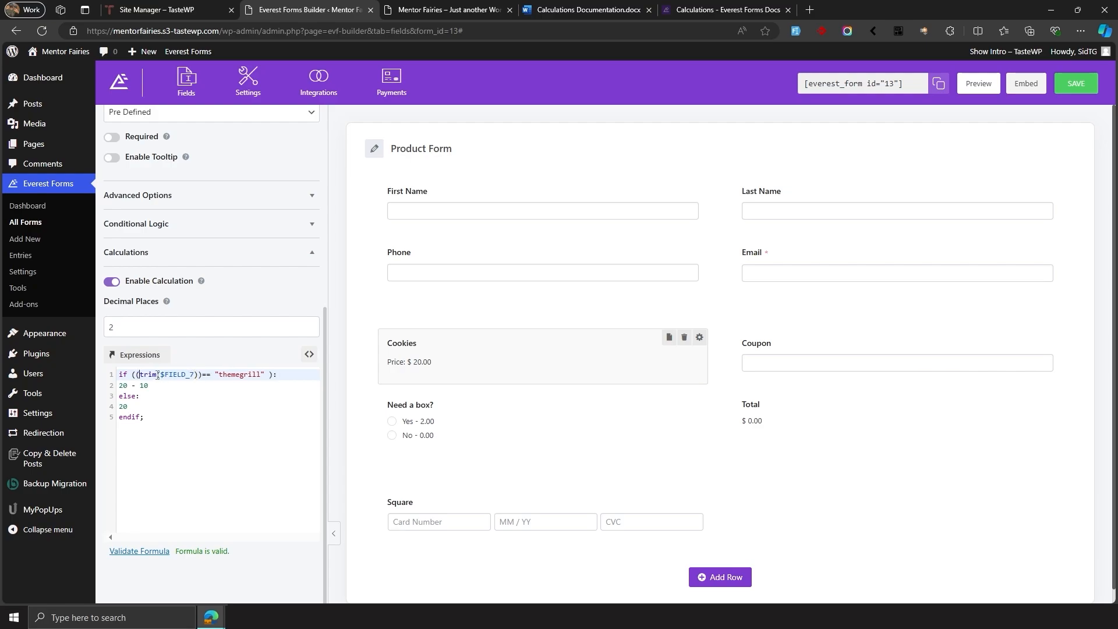
pyautogui.moveTo(198, 375); pyautogui.dragTo(138, 371)
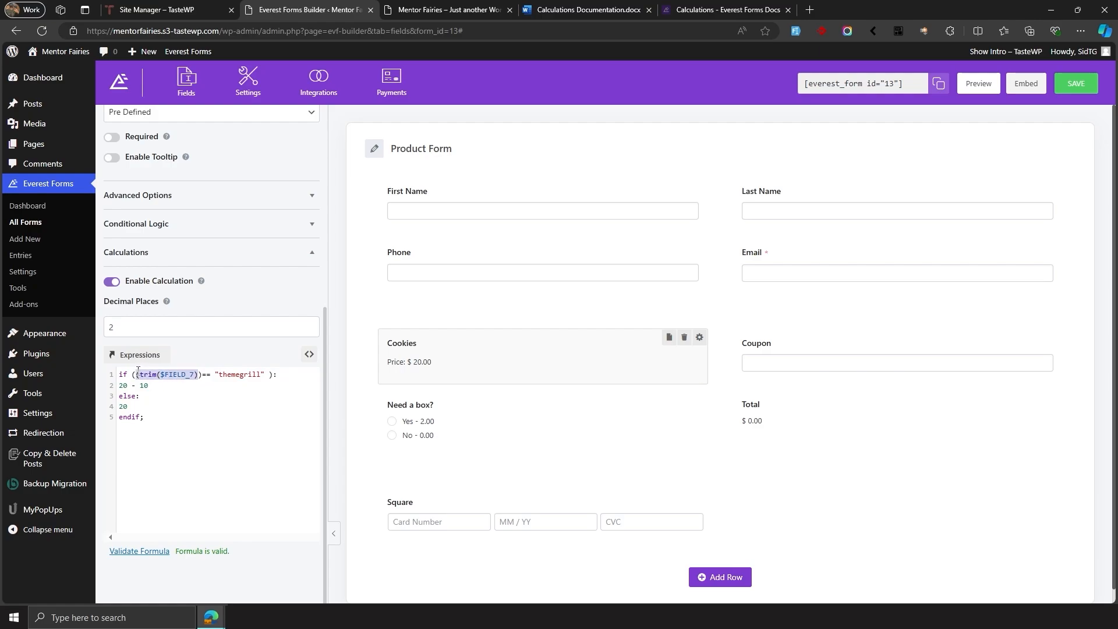
pyautogui.click(137, 374)
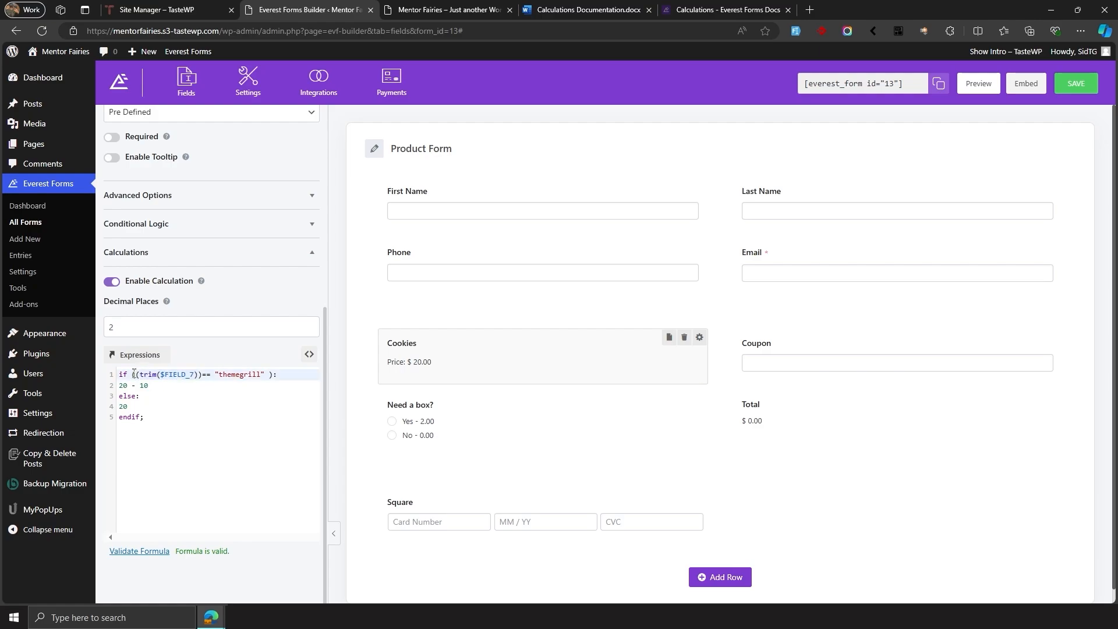
pyautogui.moveTo(133, 374); pyautogui.dragTo(271, 375)
pyautogui.click(274, 378)
# - Save the product form and test its preview by entering themegrill with leading spaces as the coupon, checking the Cookies price
pyautogui.click(1072, 85)
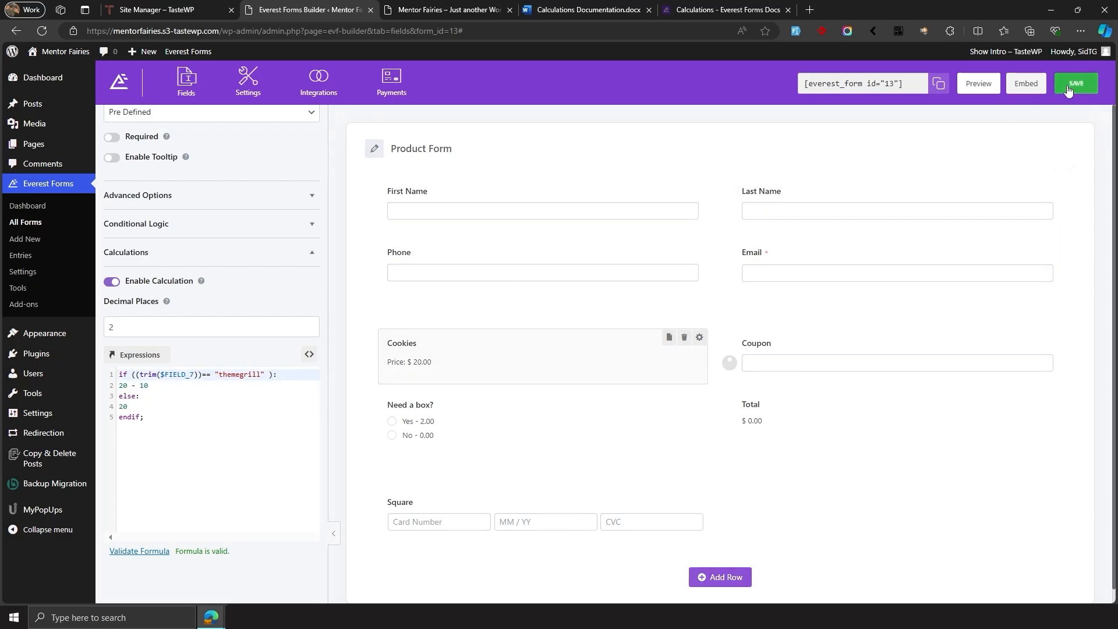
pyautogui.click(979, 84)
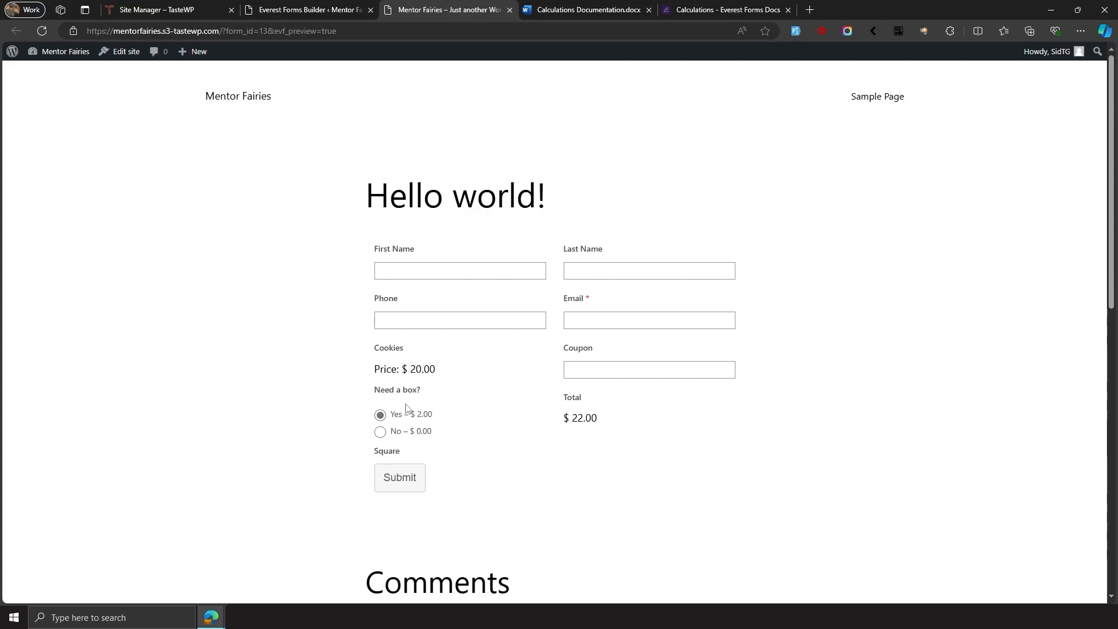
pyautogui.click(596, 370)
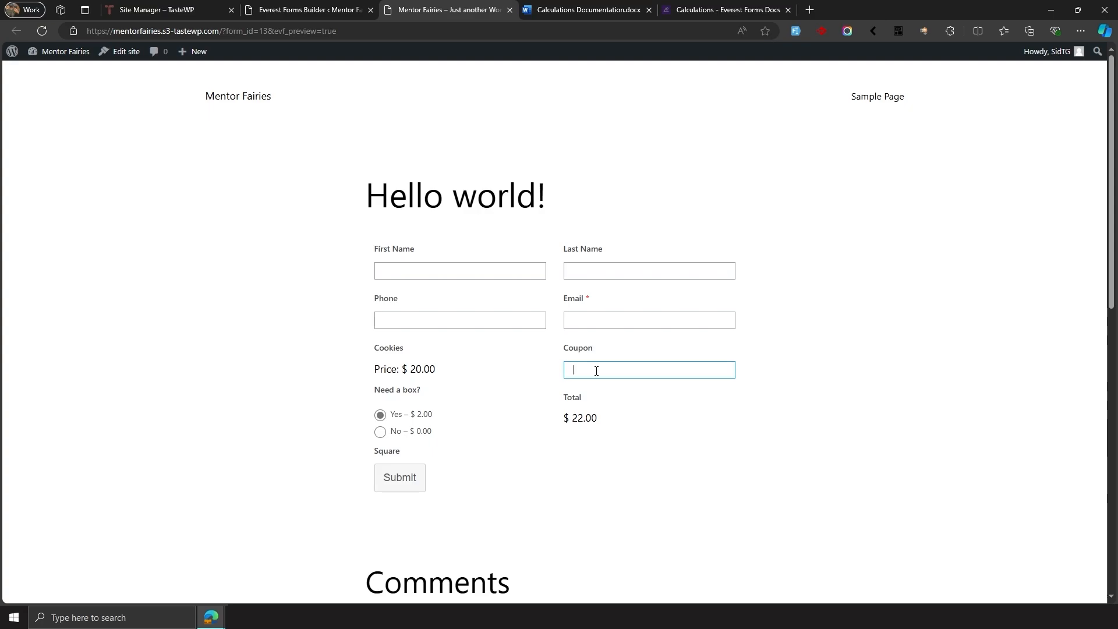
pyautogui.write('themegrill')
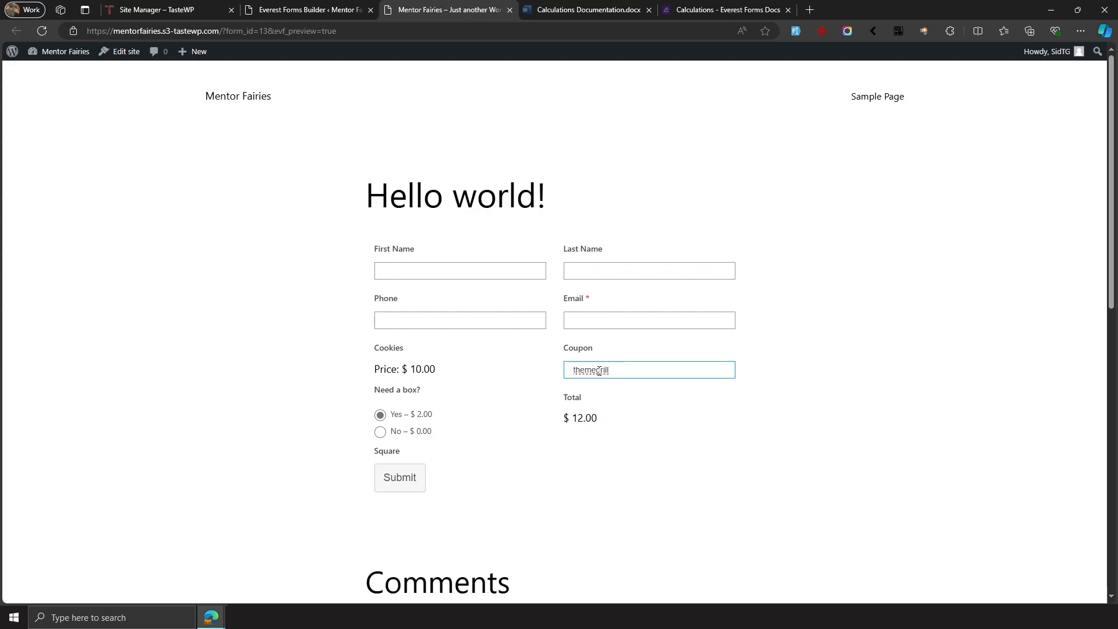
pyautogui.moveTo(634, 370); pyautogui.dragTo(554, 375)
pyautogui.moveTo(624, 370); pyautogui.dragTo(569, 371)
pyautogui.click(945, 446)
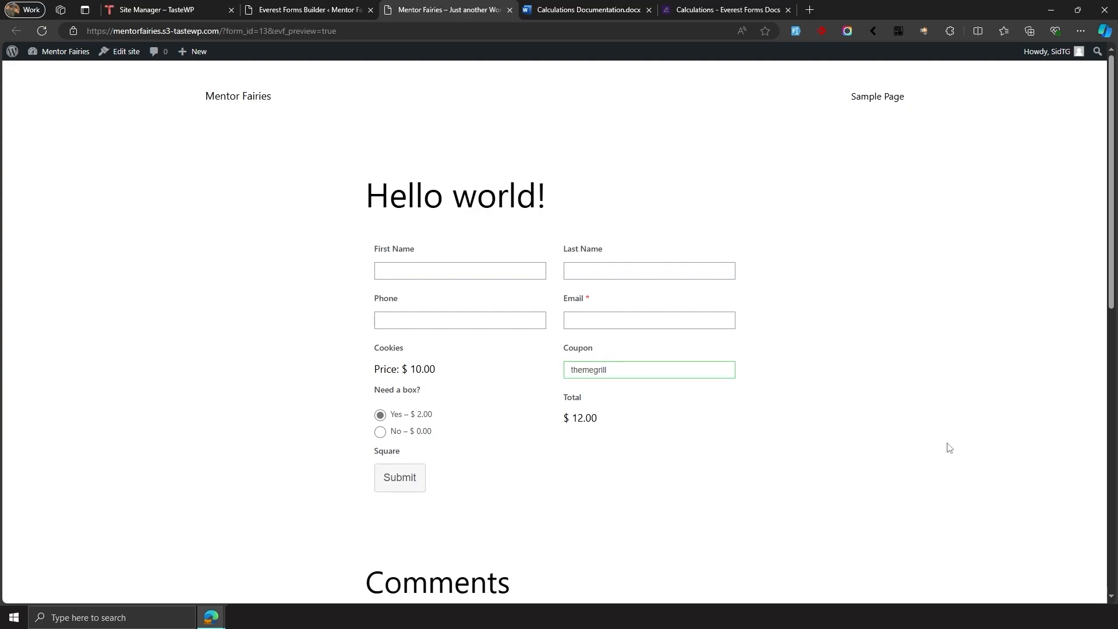
# - Back in the form builder, replace trim in the Cookies formula's if condition with concat, replace that with truncate, and leave the field's options
pyautogui.click(314, 10)
pyautogui.doubleClick(150, 373)
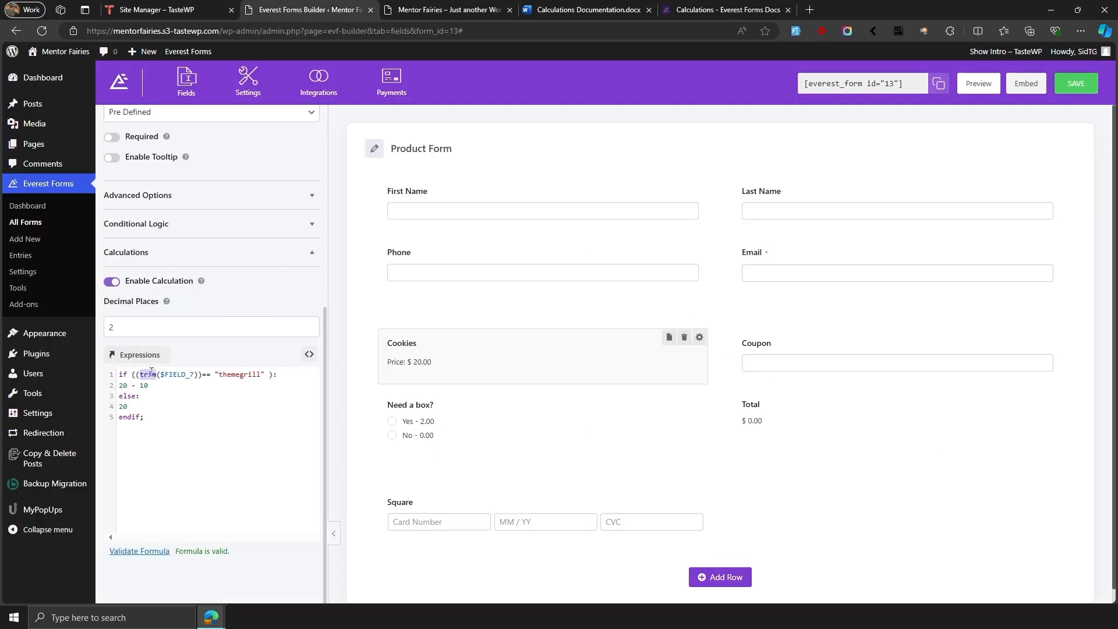
pyautogui.write('concat')
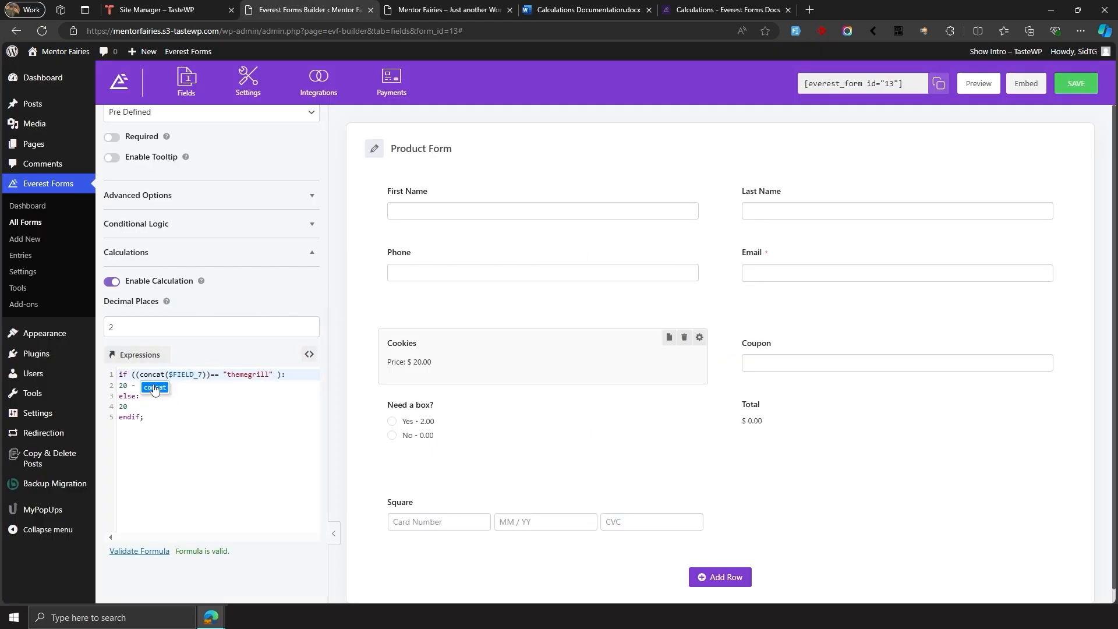
pyautogui.doubleClick(154, 376)
pyautogui.write('truncate')
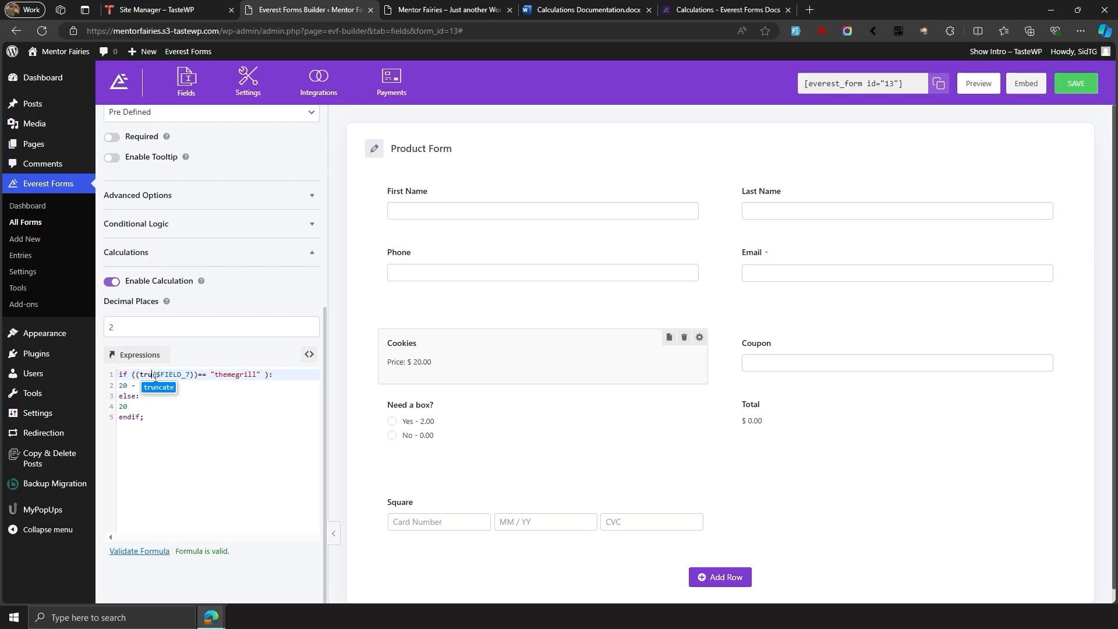
pyautogui.click(242, 382)
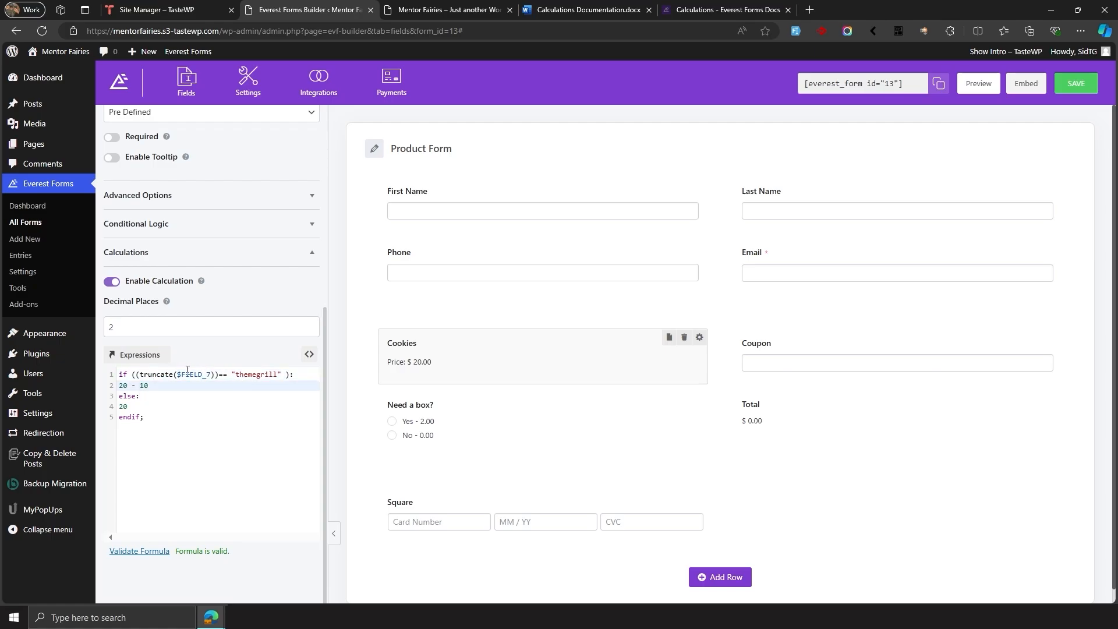
pyautogui.click(710, 309)
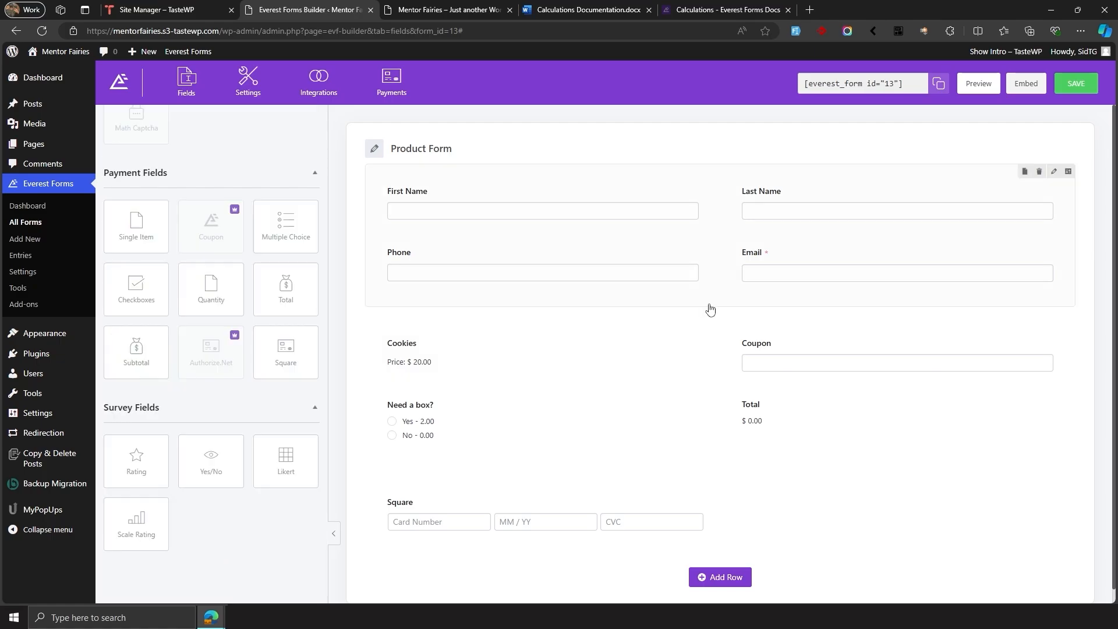